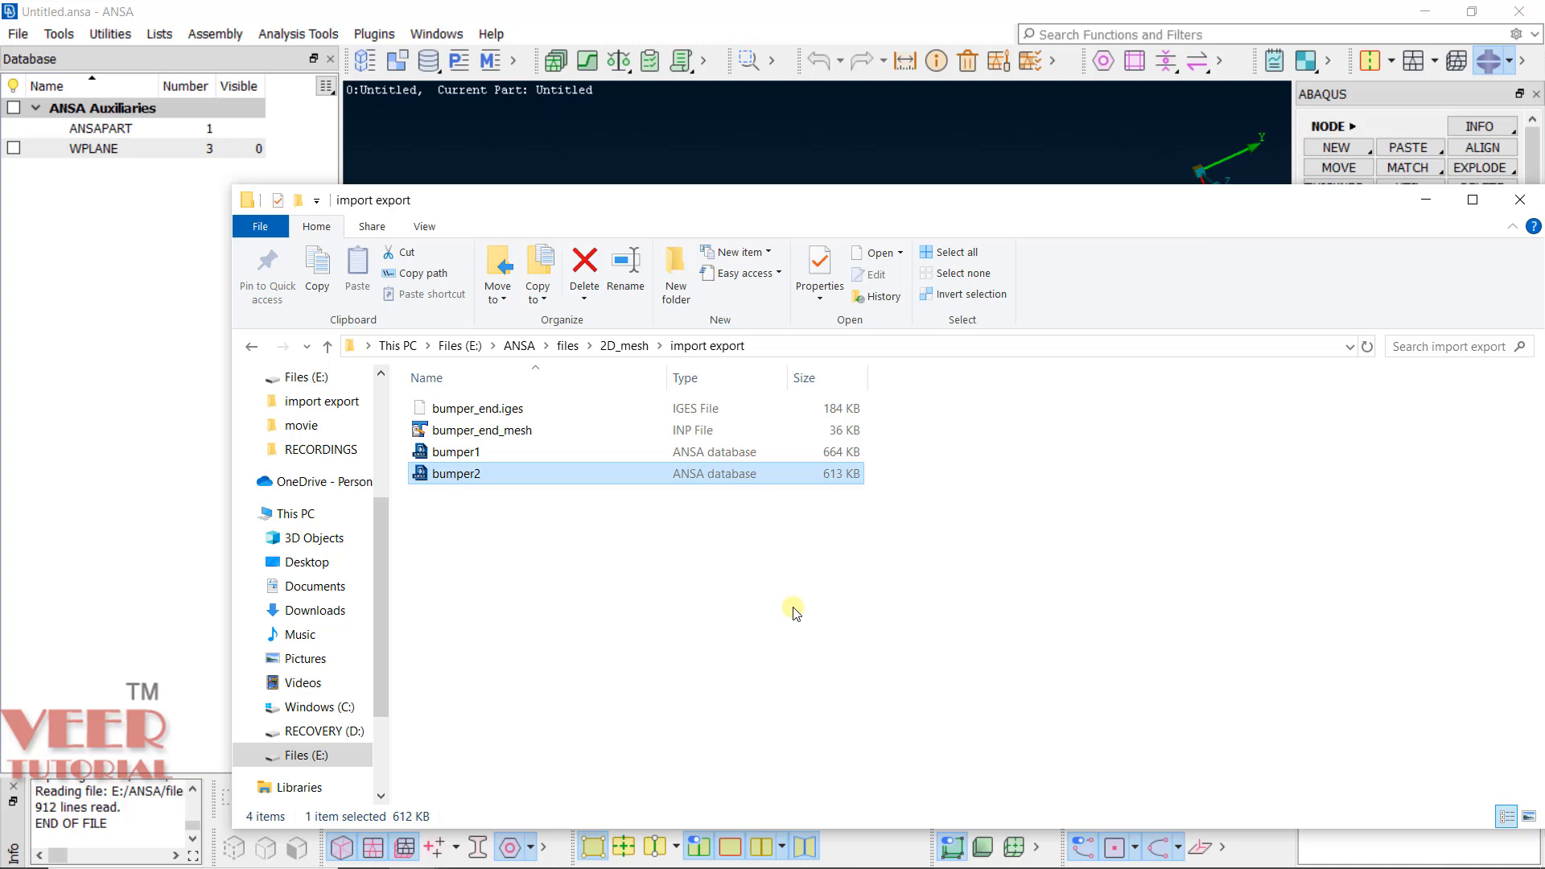
Copy the folder path E:\ANSA\files\2D_mesh\import export from File Explorer and switch to ANSA.
left_click(826, 348)
key("ctrl+c")
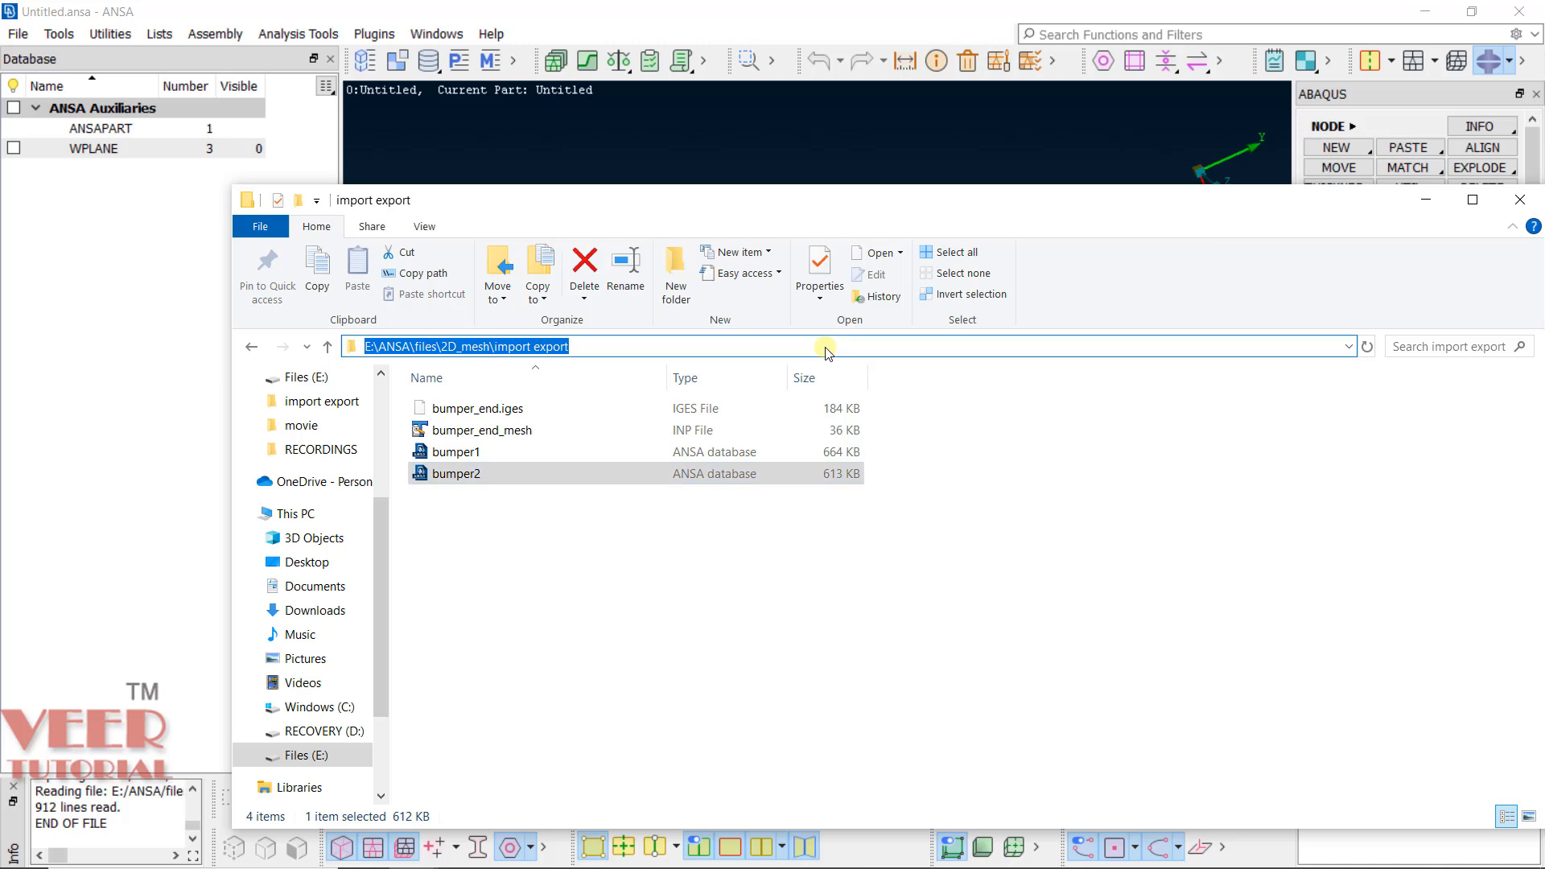
left_click(679, 125)
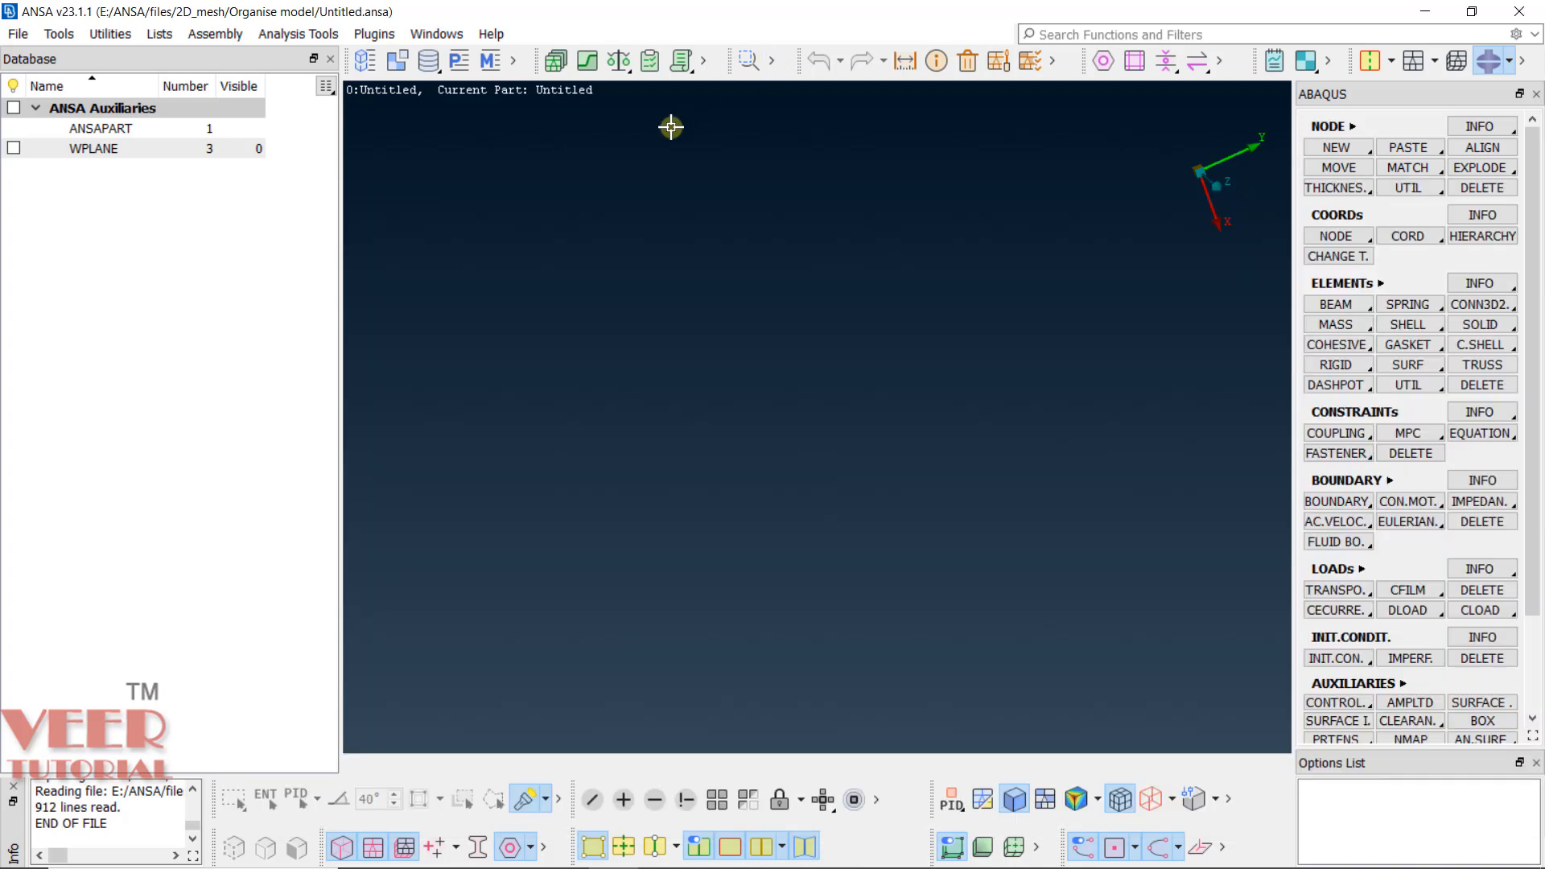
Open bumper_end.iges from the copied import export folder path, discarding changes to the current database.
left_click(19, 35)
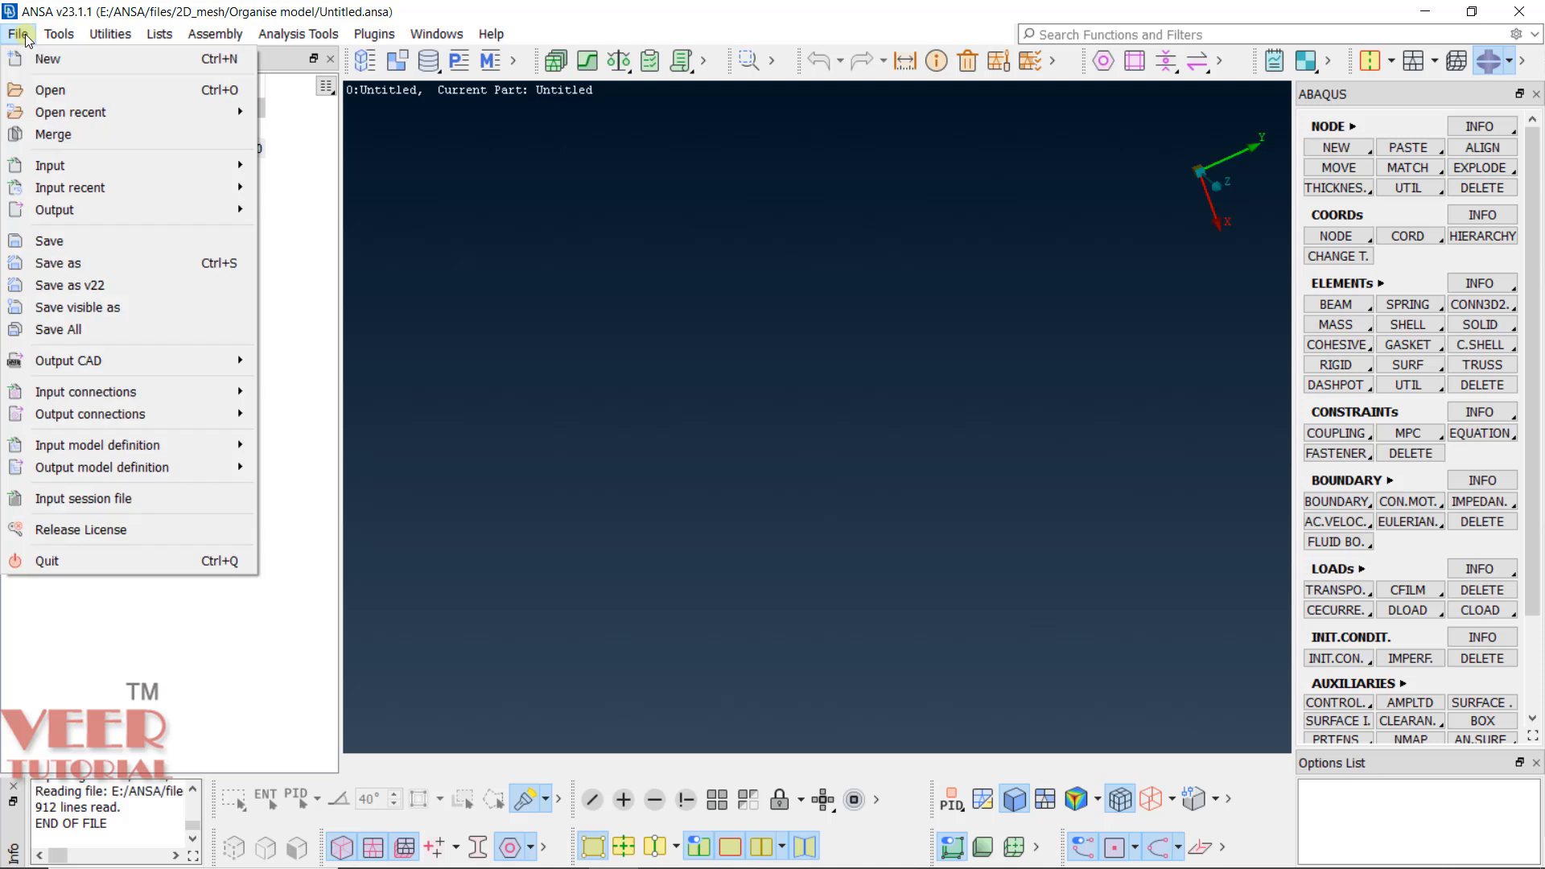
left_click(71, 90)
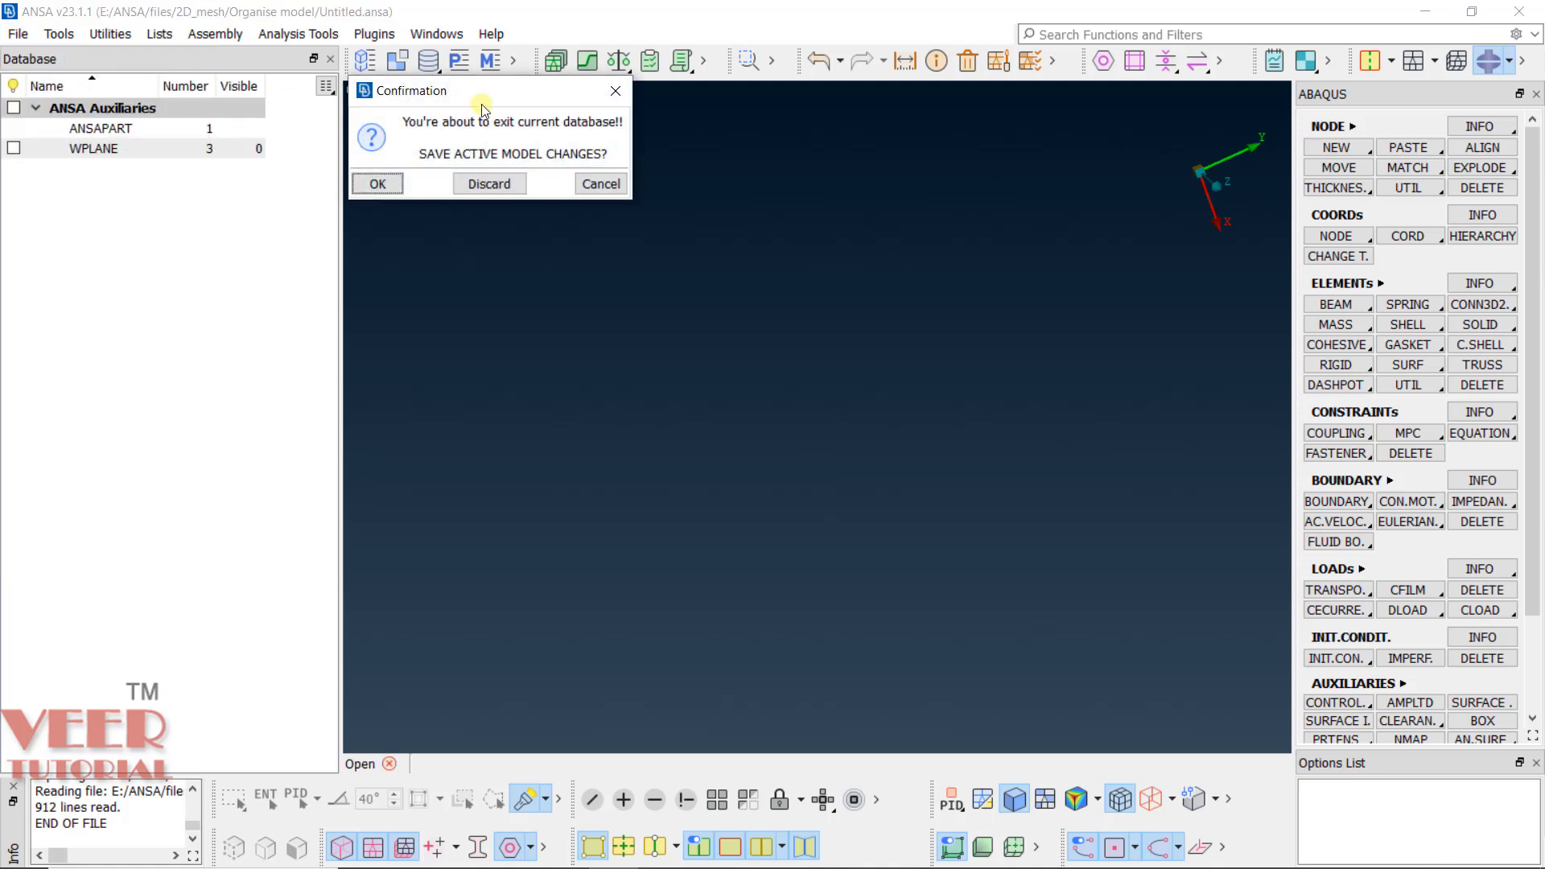
left_click(488, 185)
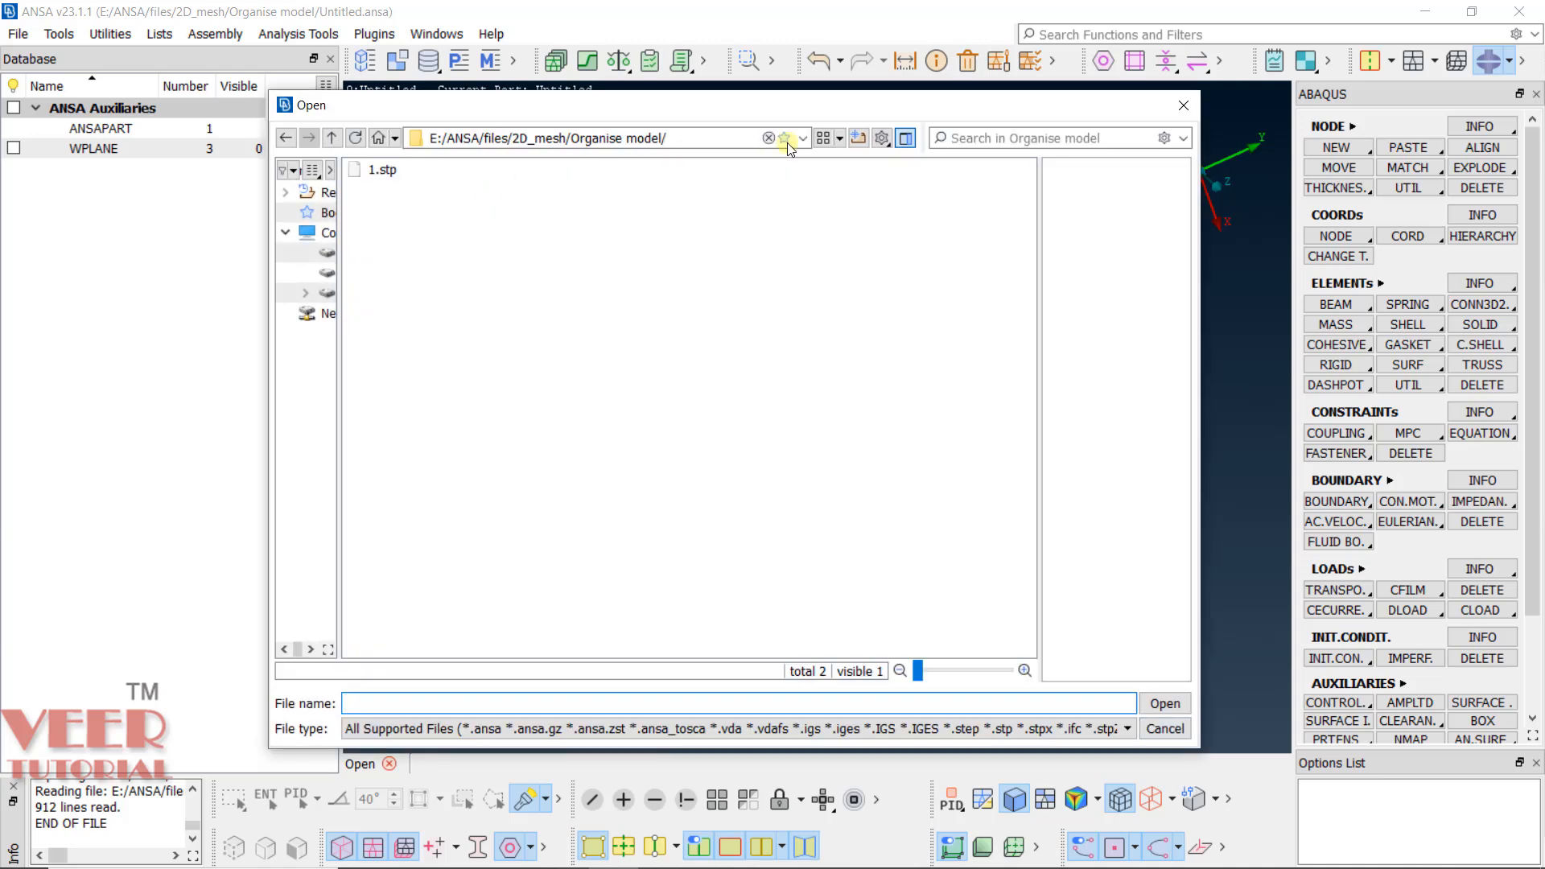
left_click(724, 142)
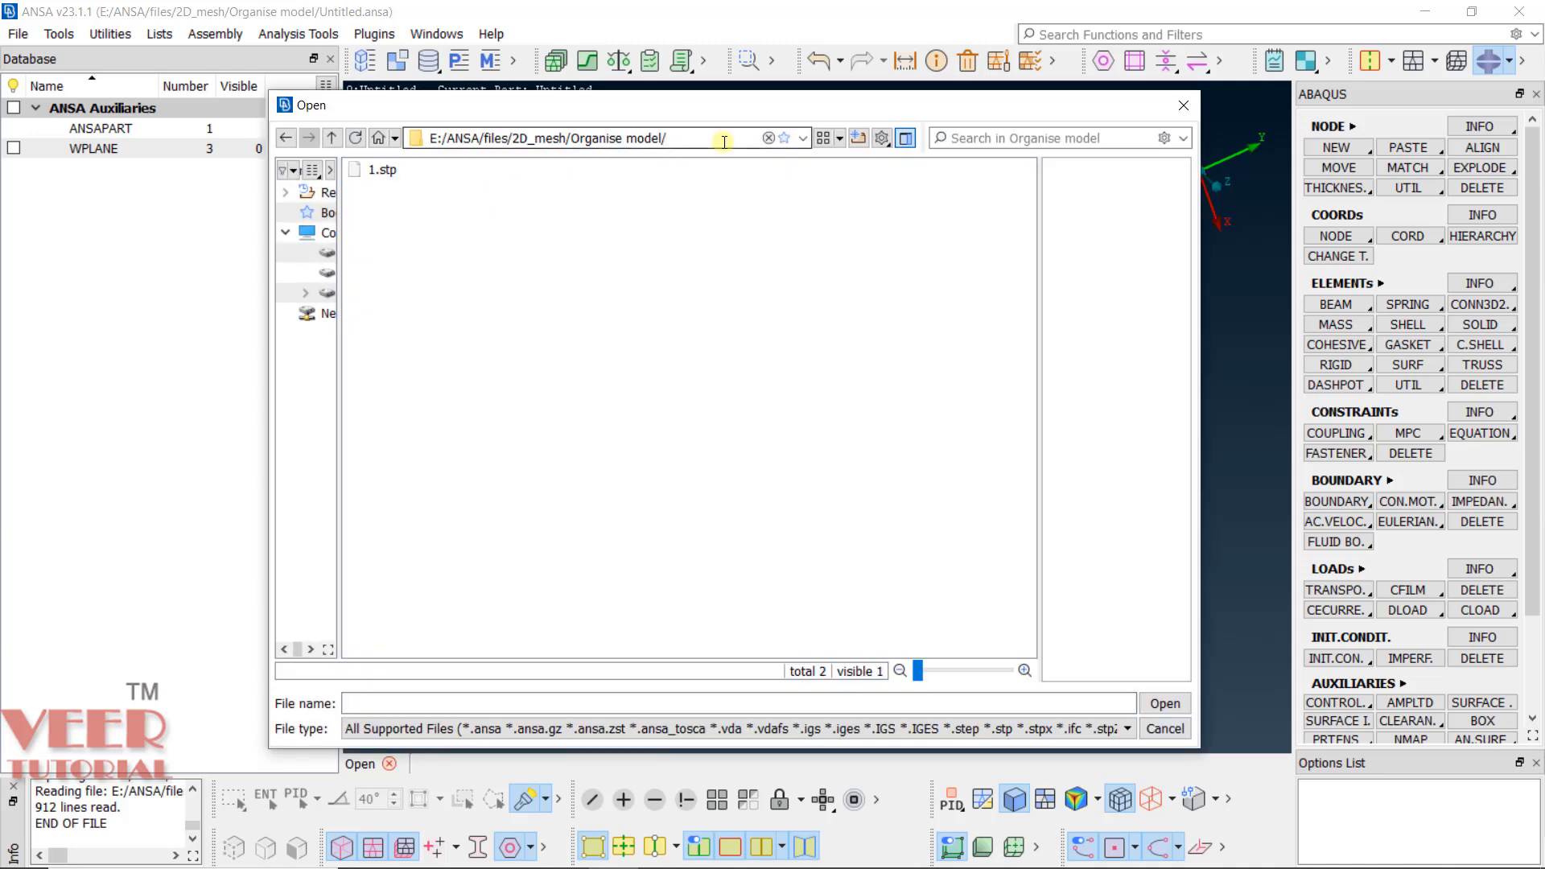
key("ctrl+a")
key("ctrl+v")
key("Return")
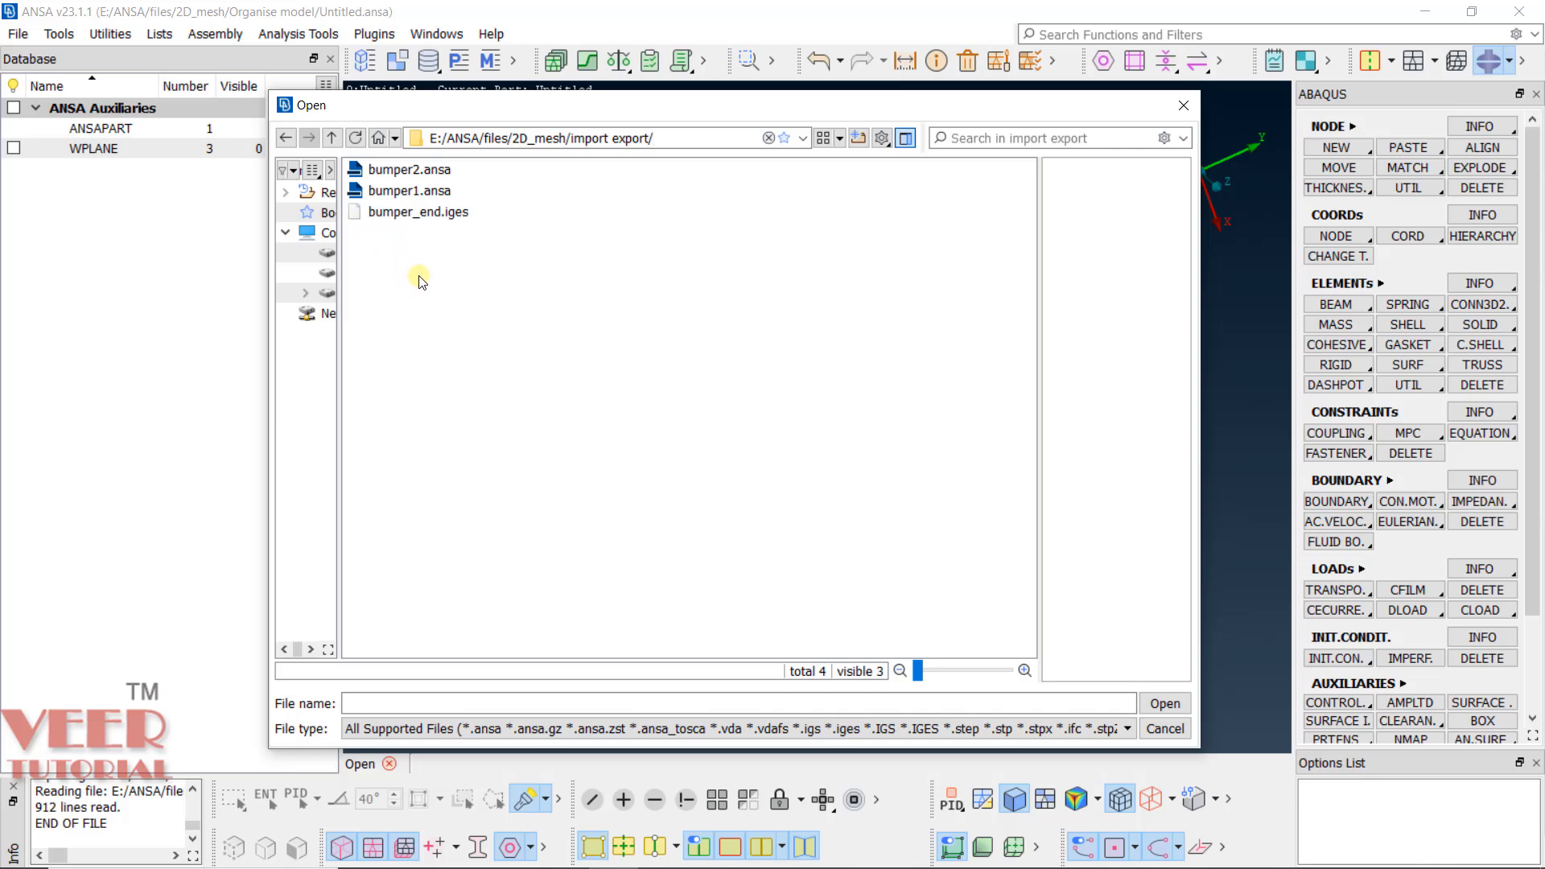
left_click(440, 217)
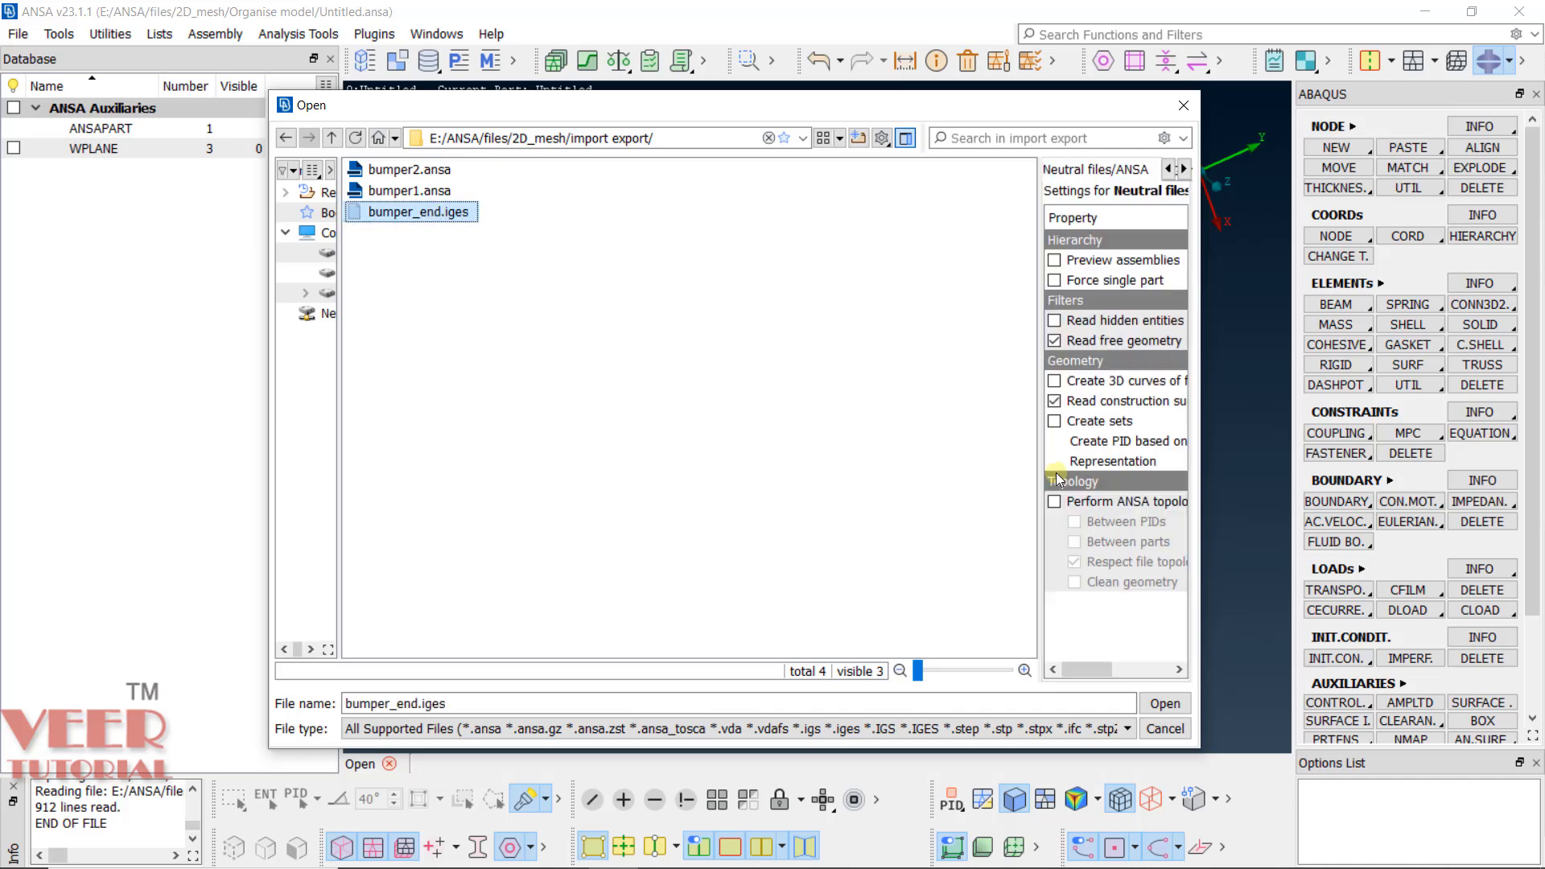
left_click(1164, 704)
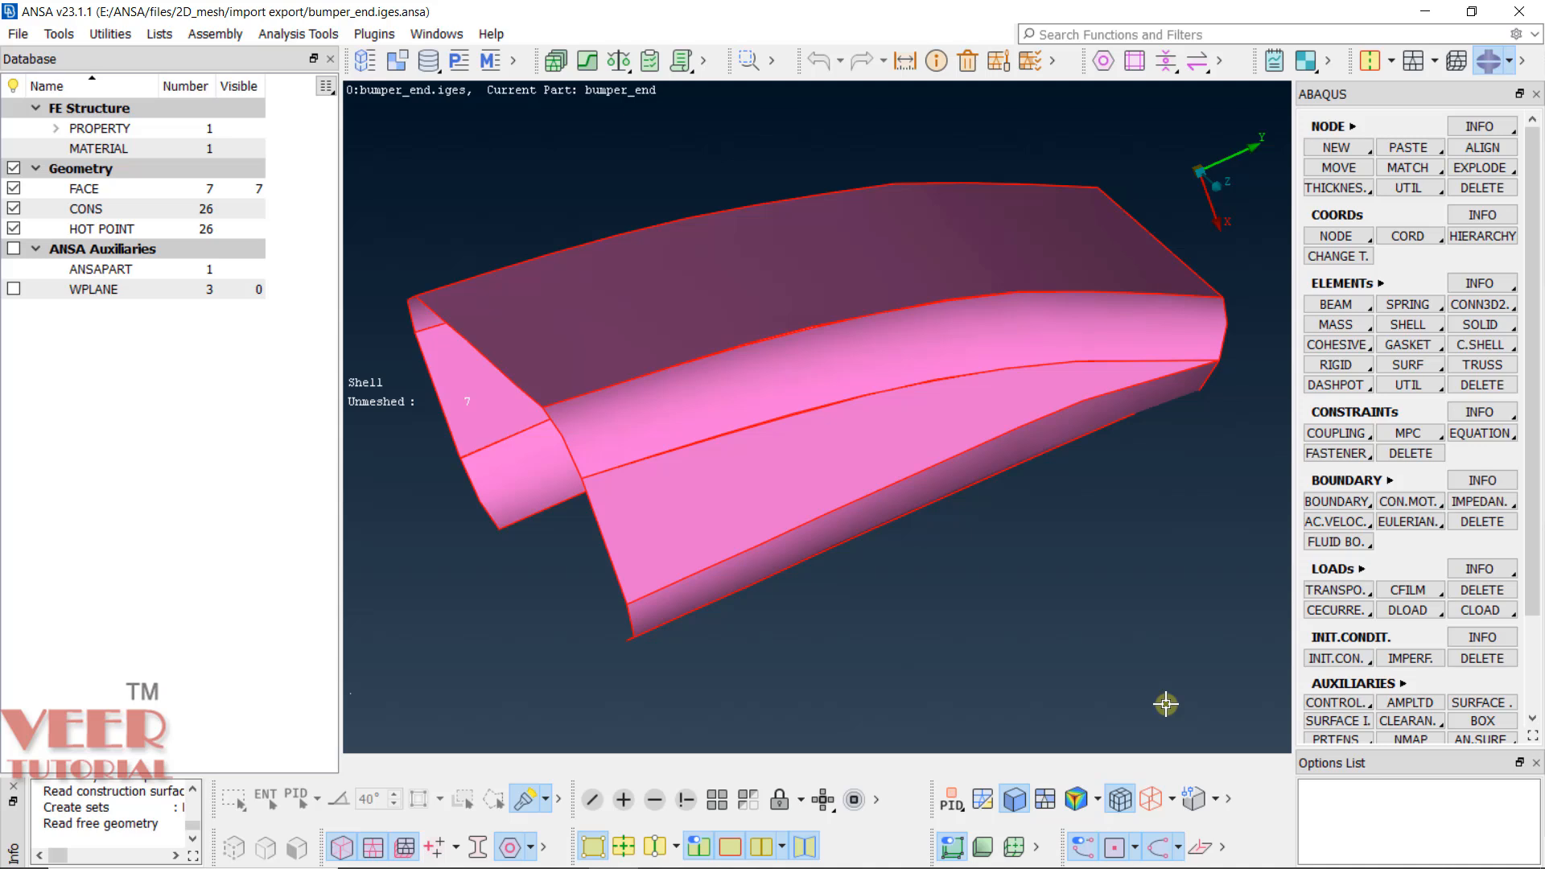
Start a new empty database and discard changes to the active model.
left_click(20, 33)
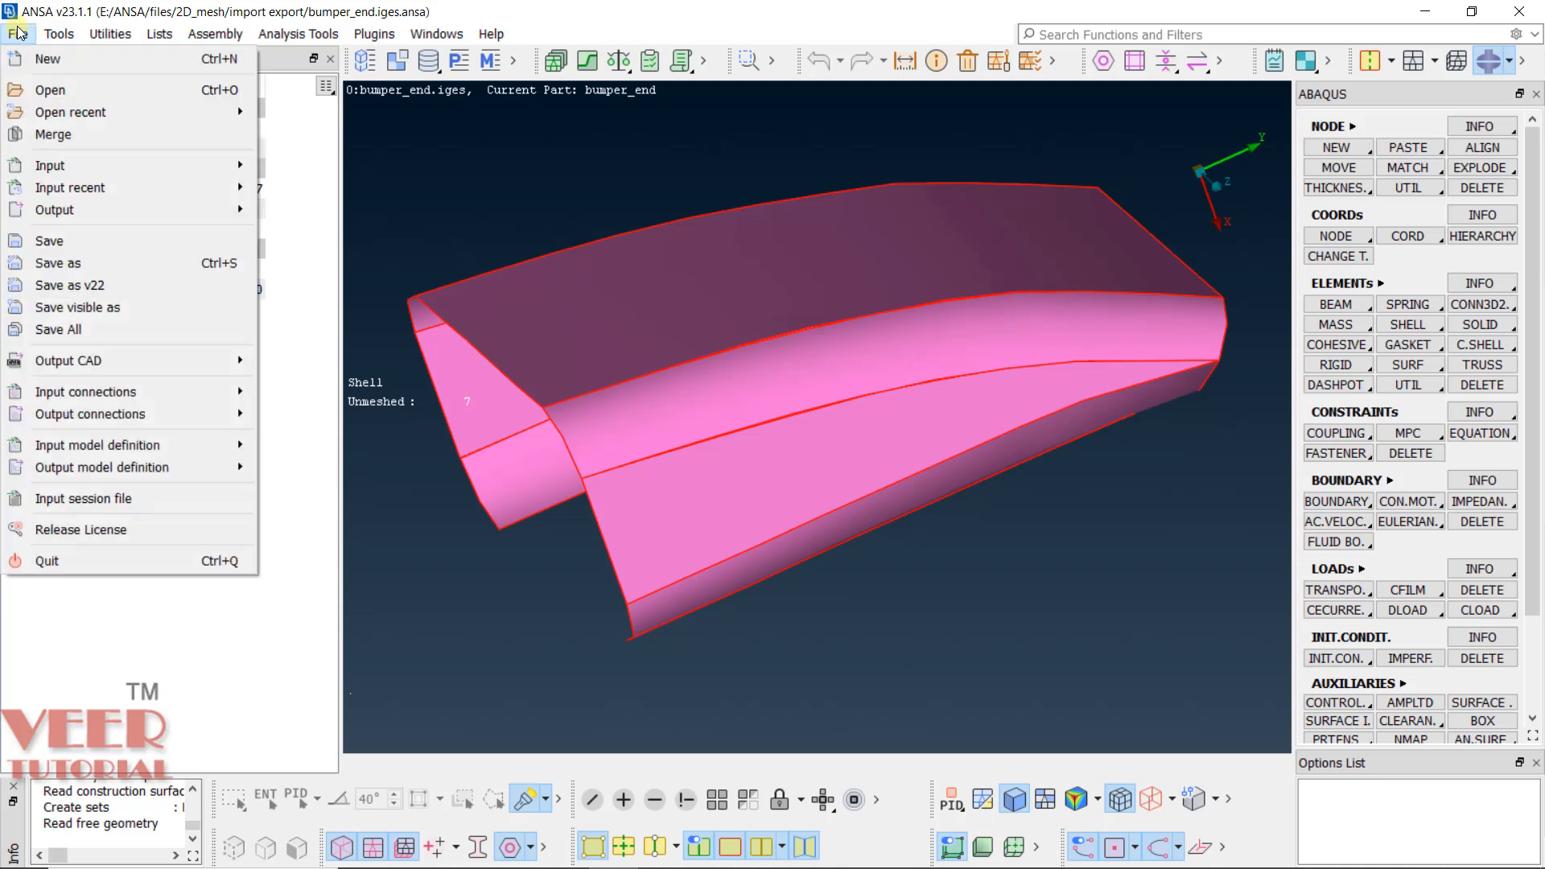
left_click(46, 59)
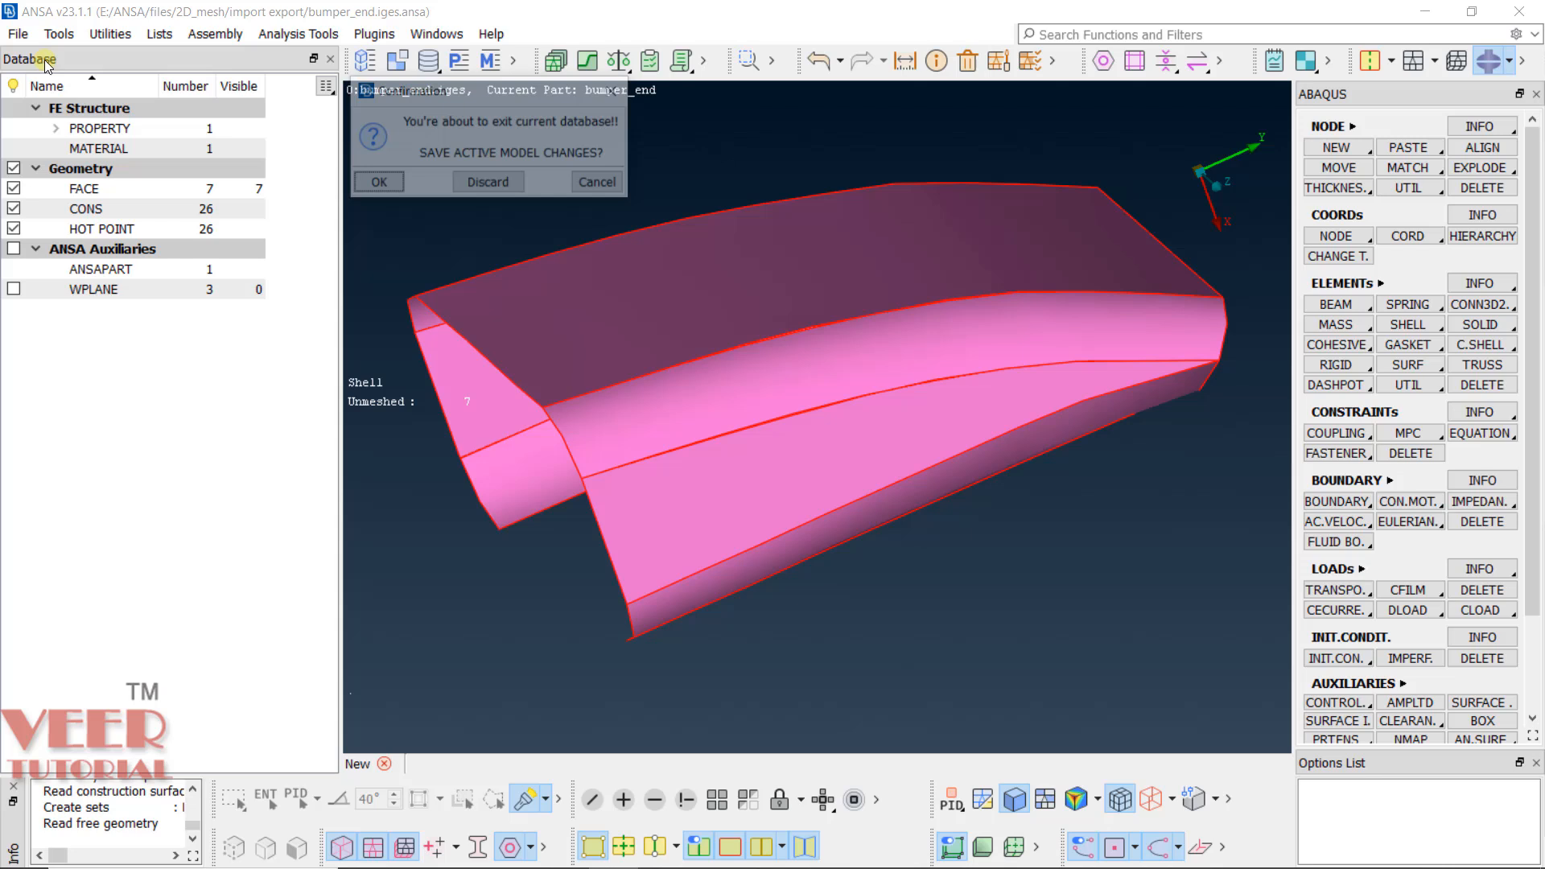
left_click(479, 185)
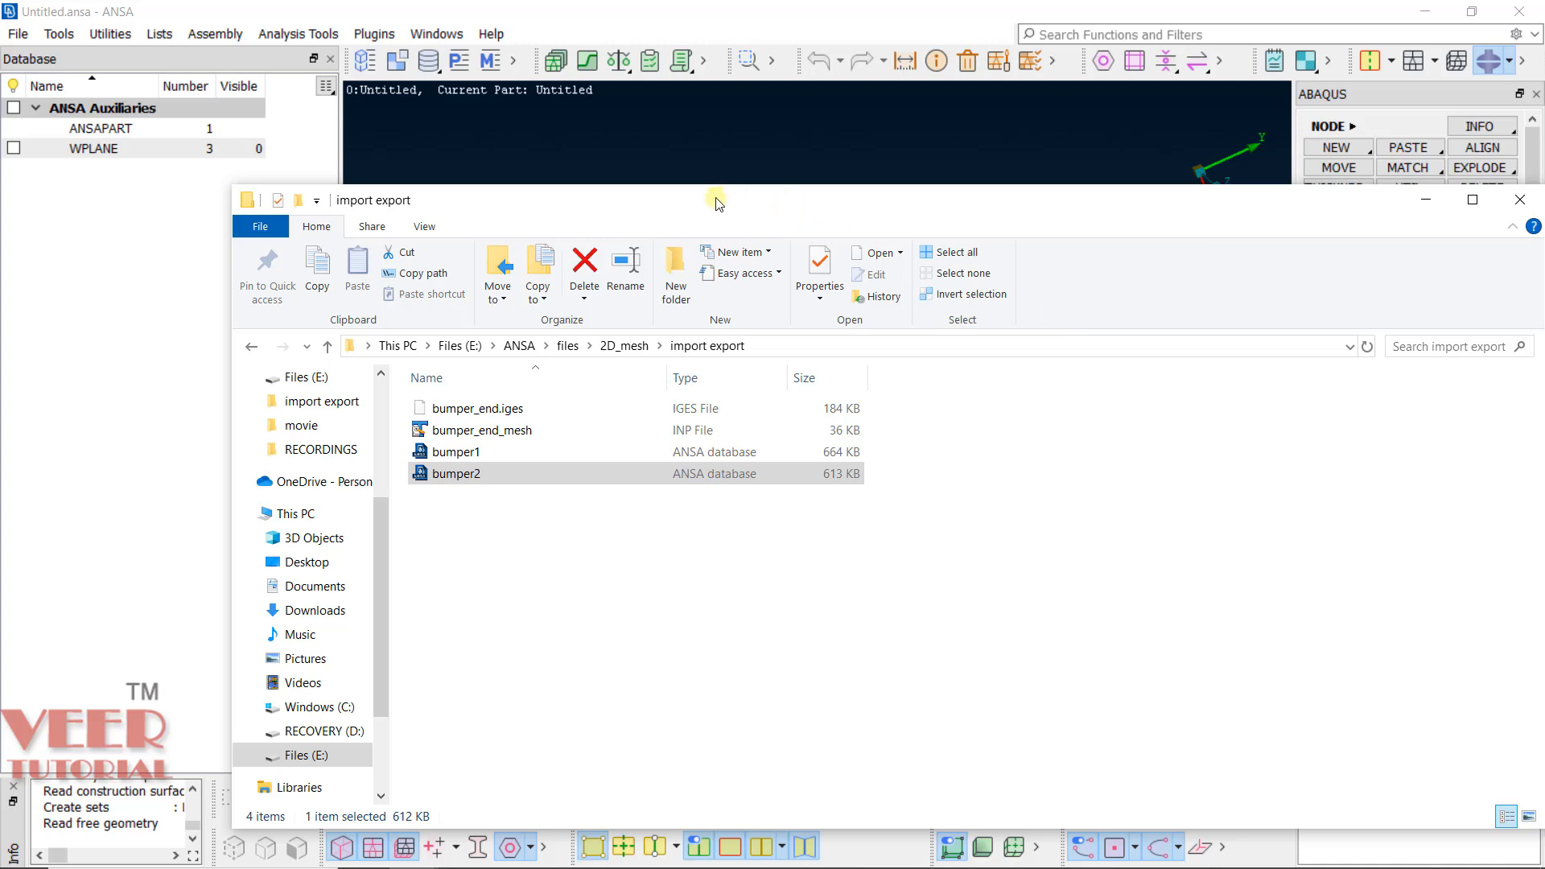
Bring bumper_end.iges from the File Explorer window into ANSA as a new file, discarding the active model changes.
left_click_drag(698, 211, 1010, 439)
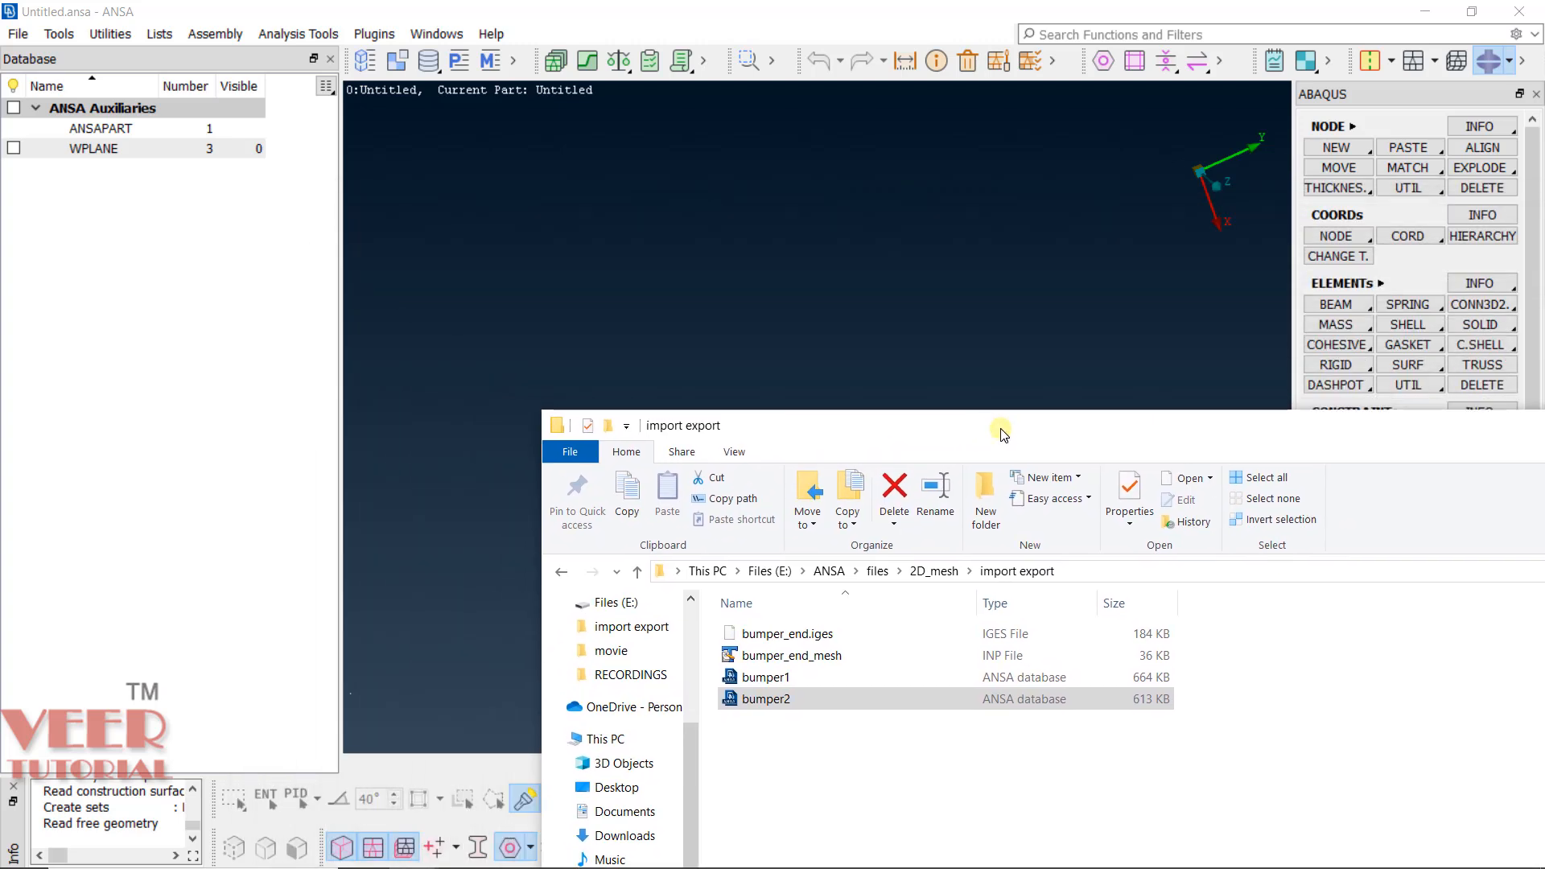
left_click(818, 635)
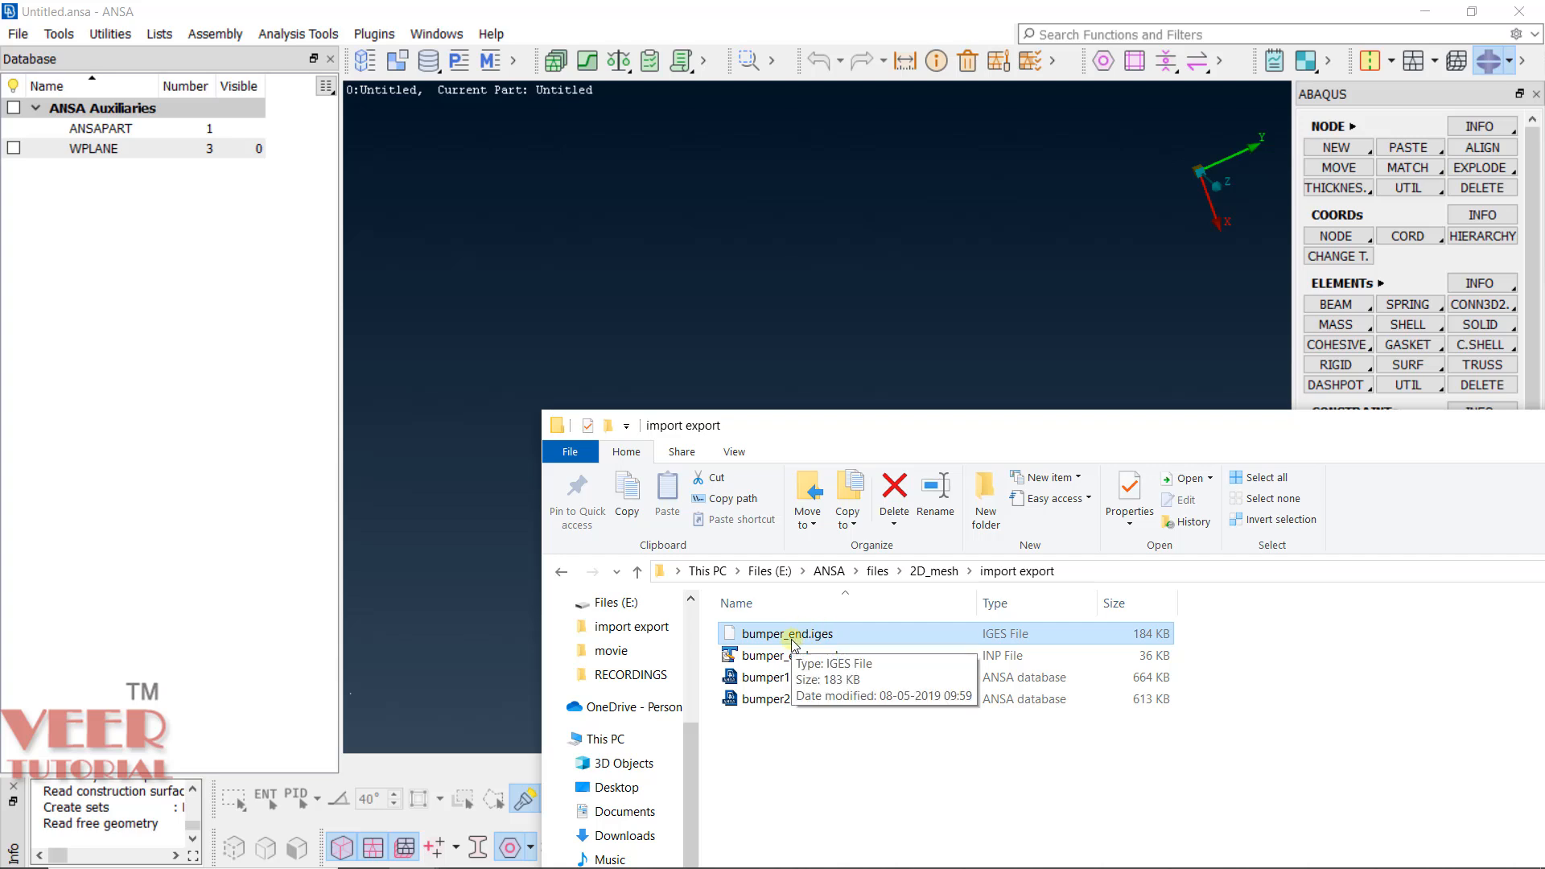
left_click_drag(793, 641, 769, 355)
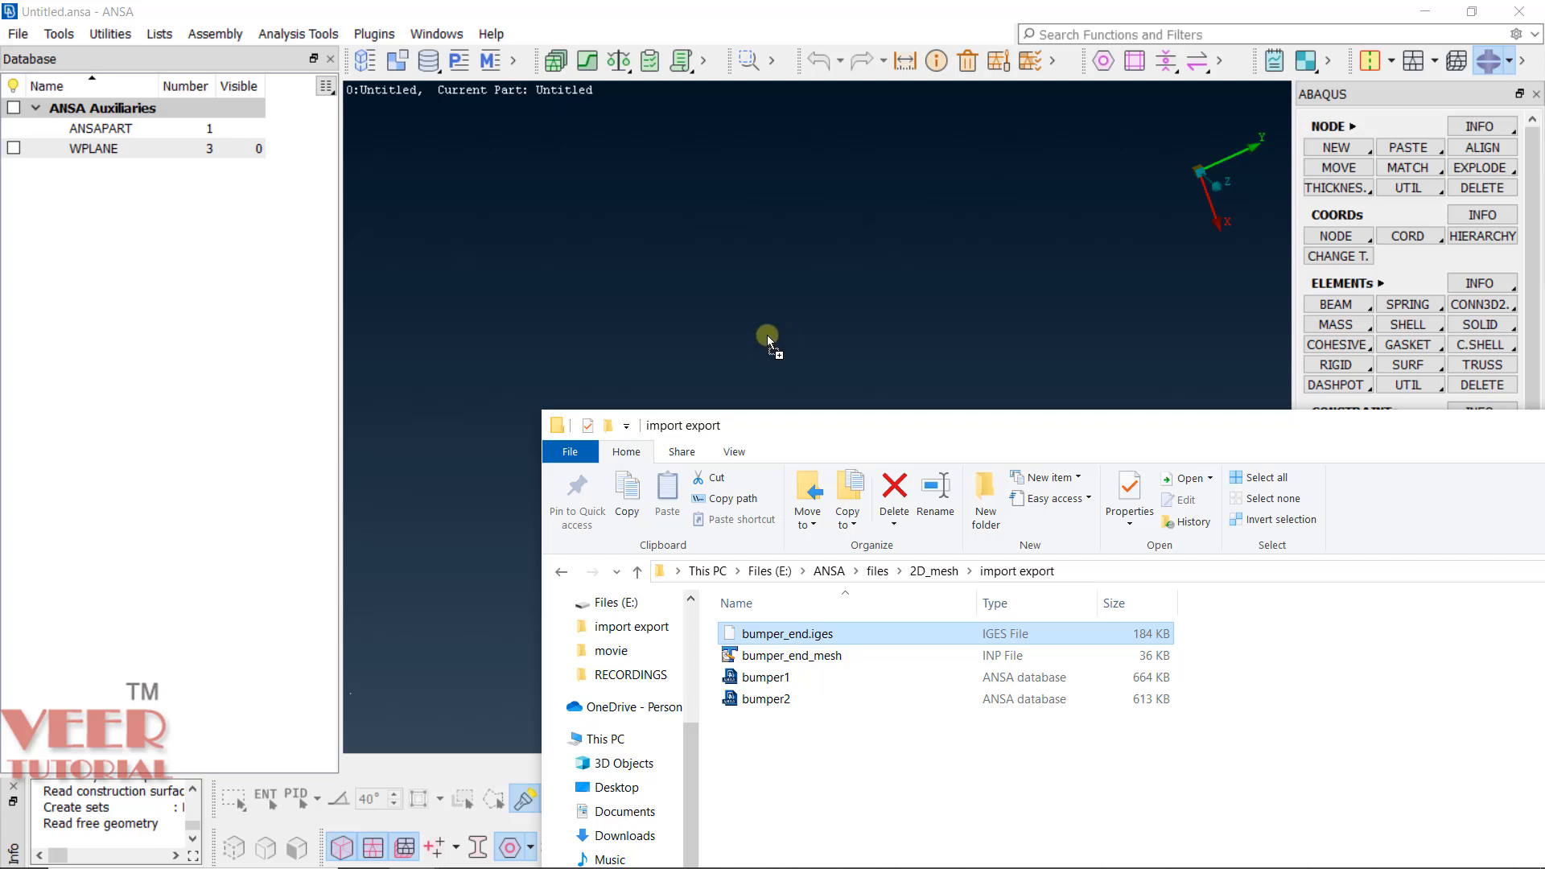
left_click_drag(780, 320, 779, 318)
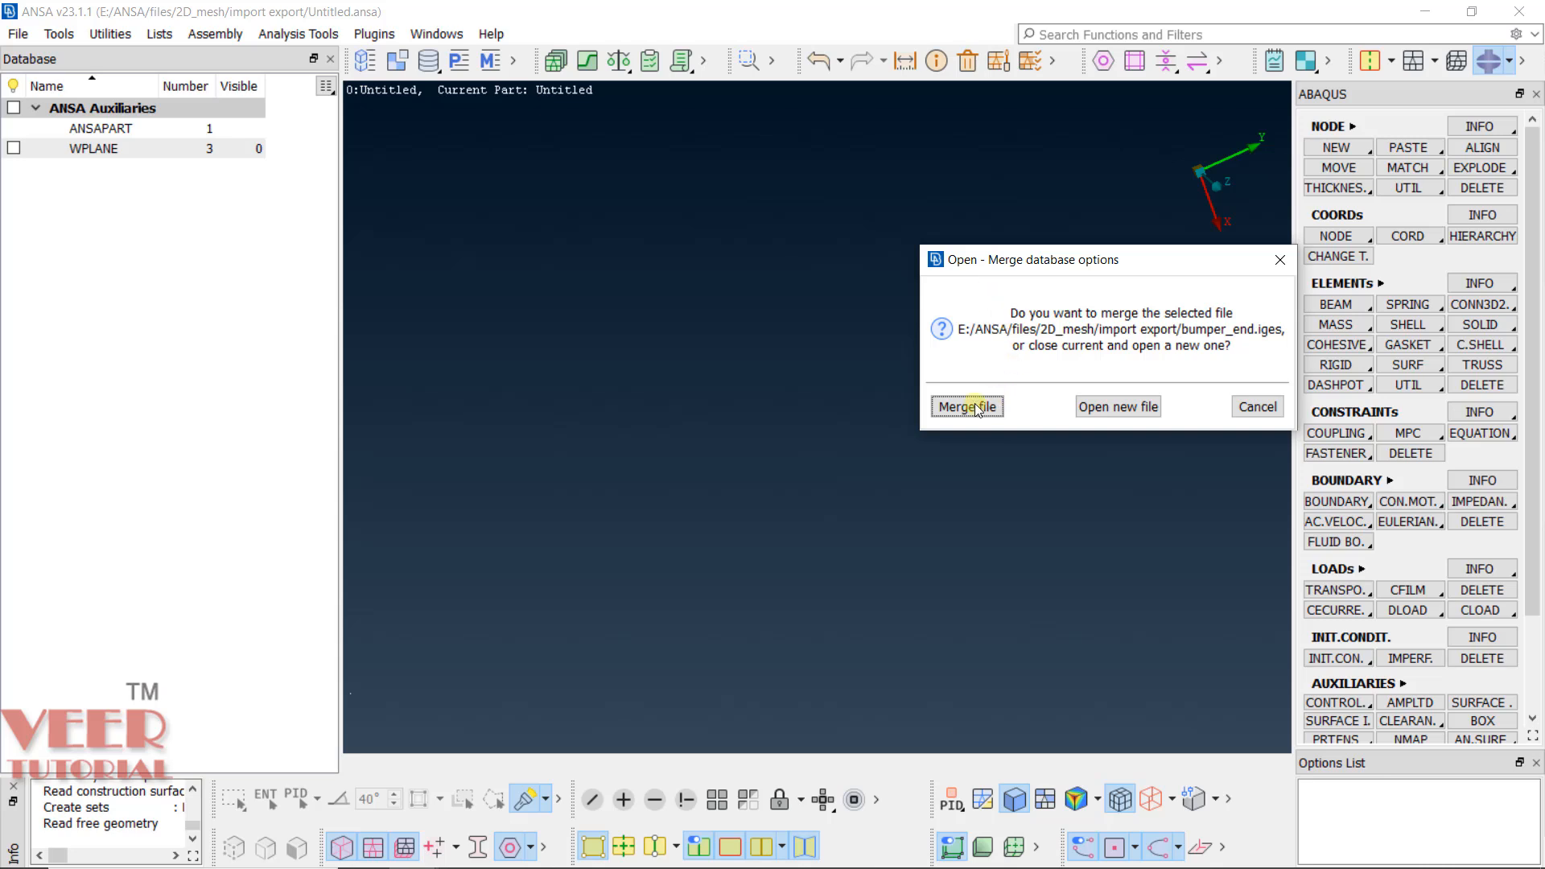
left_click(1128, 406)
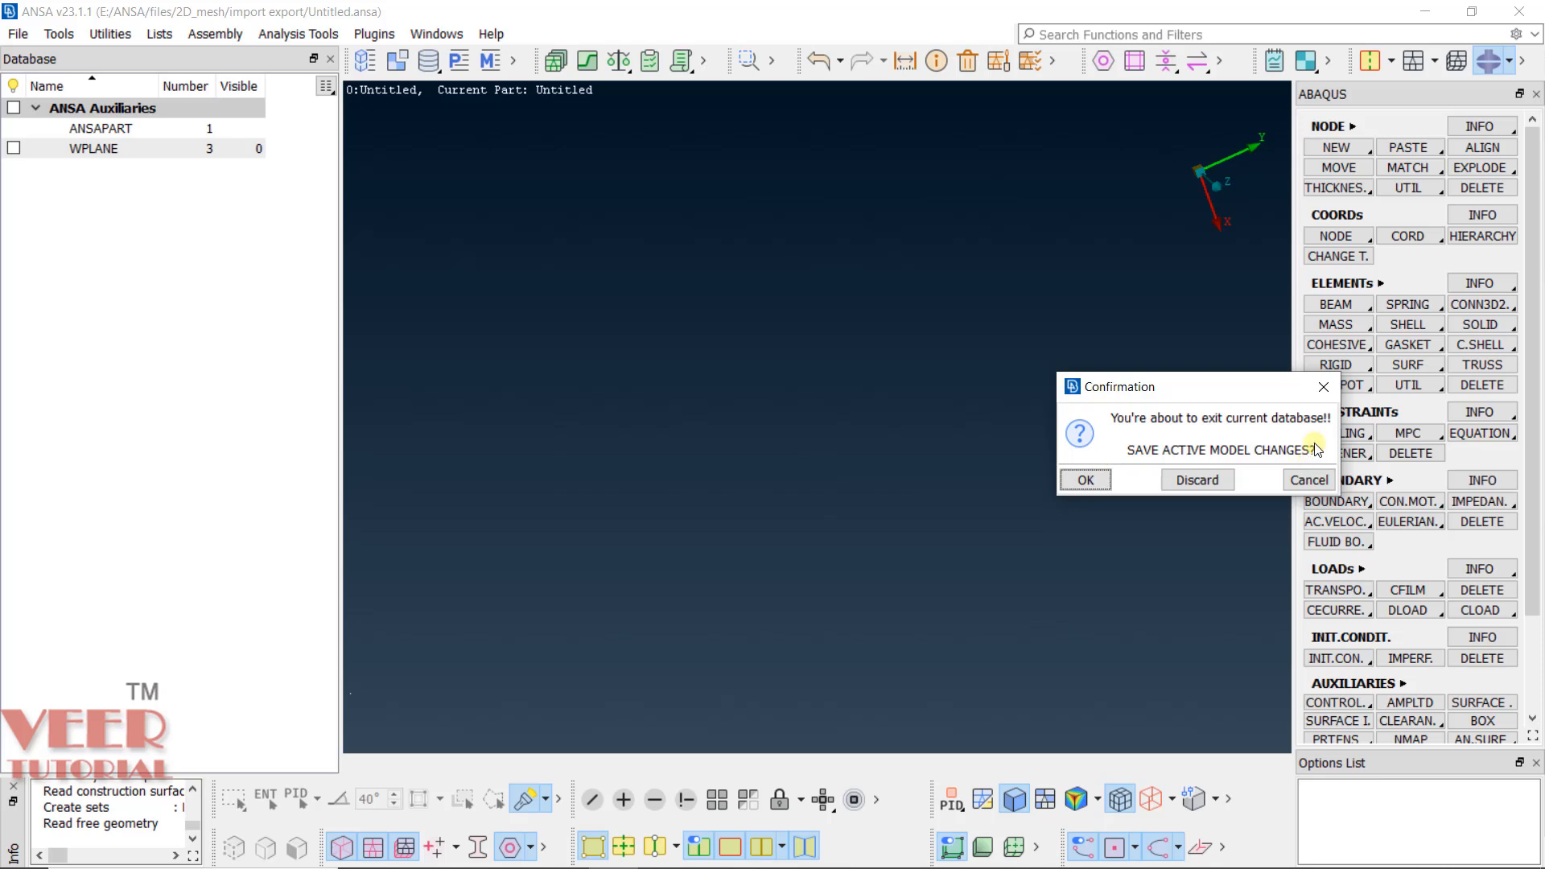
left_click(1194, 480)
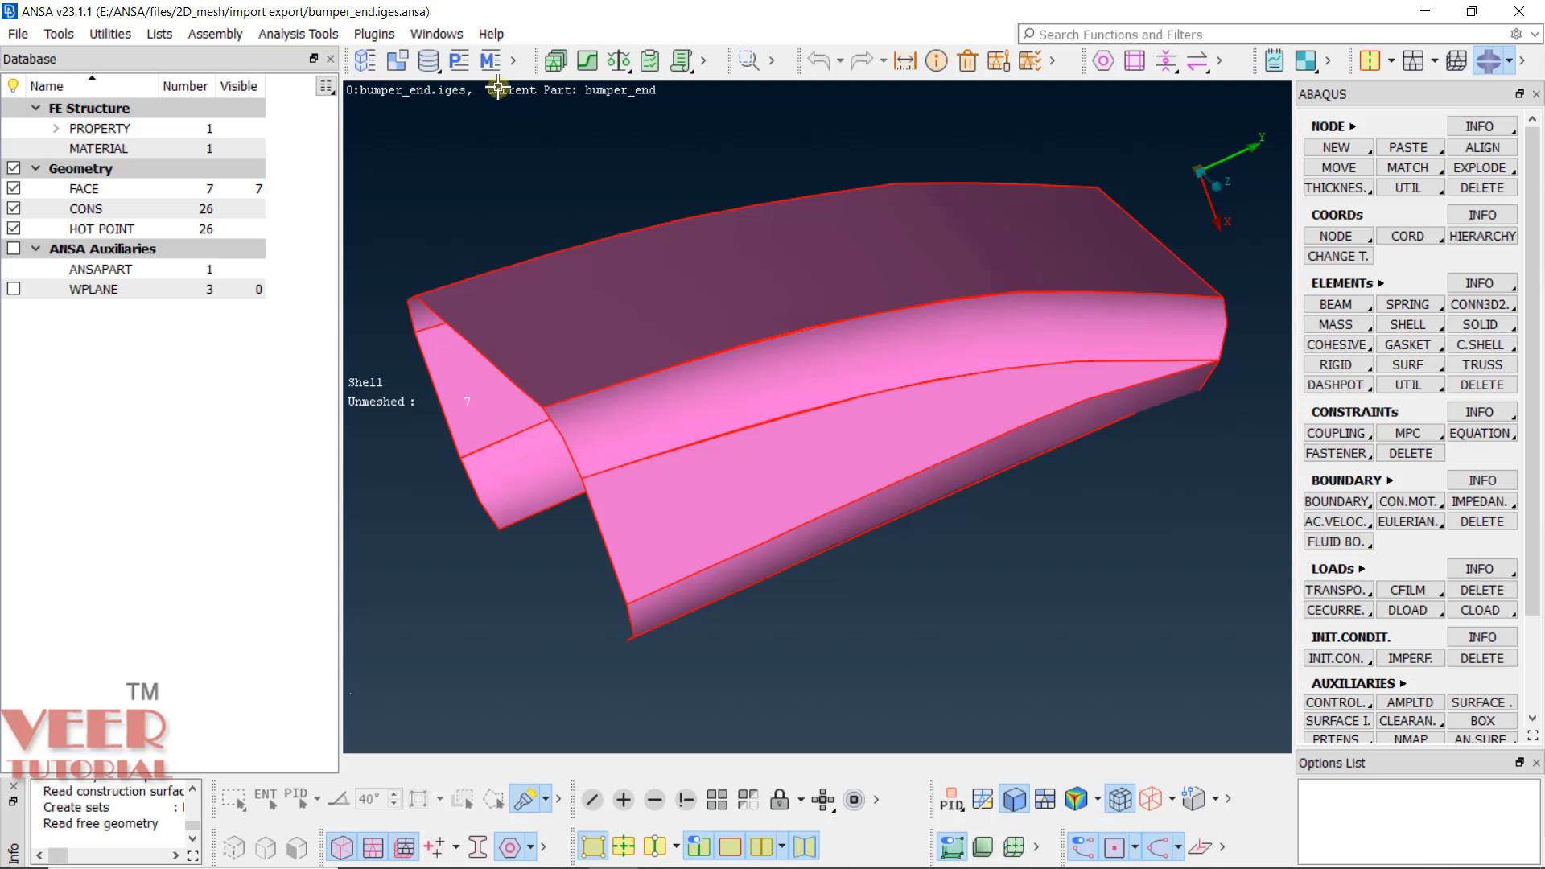
Examine the imported model's property list, highlight the faces of the Default PSHELL Property, and close the list.
left_click(460, 62)
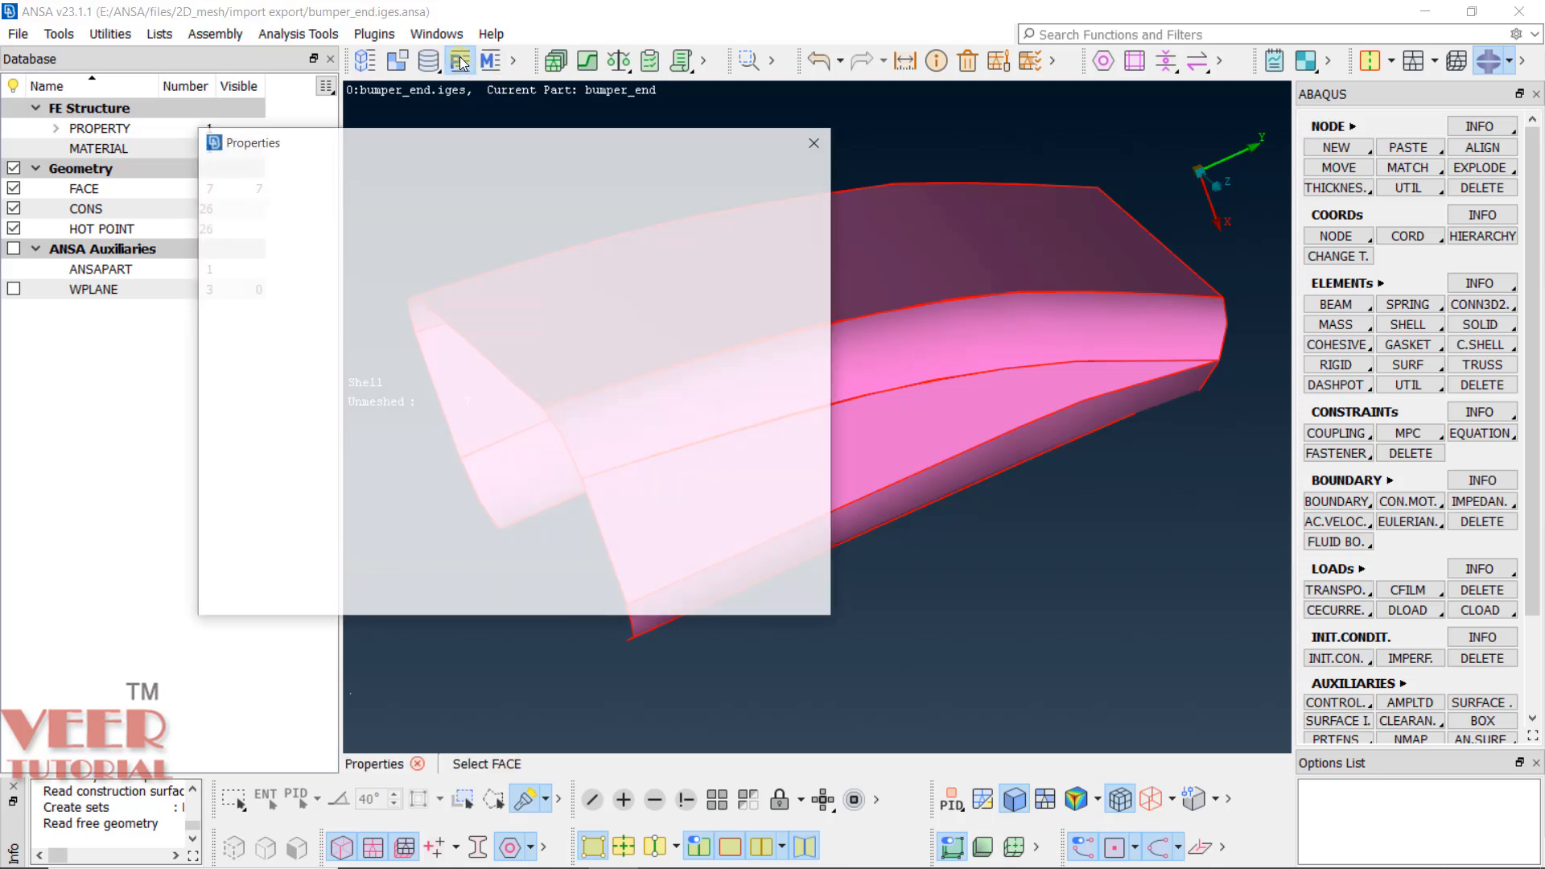
left_click(326, 229)
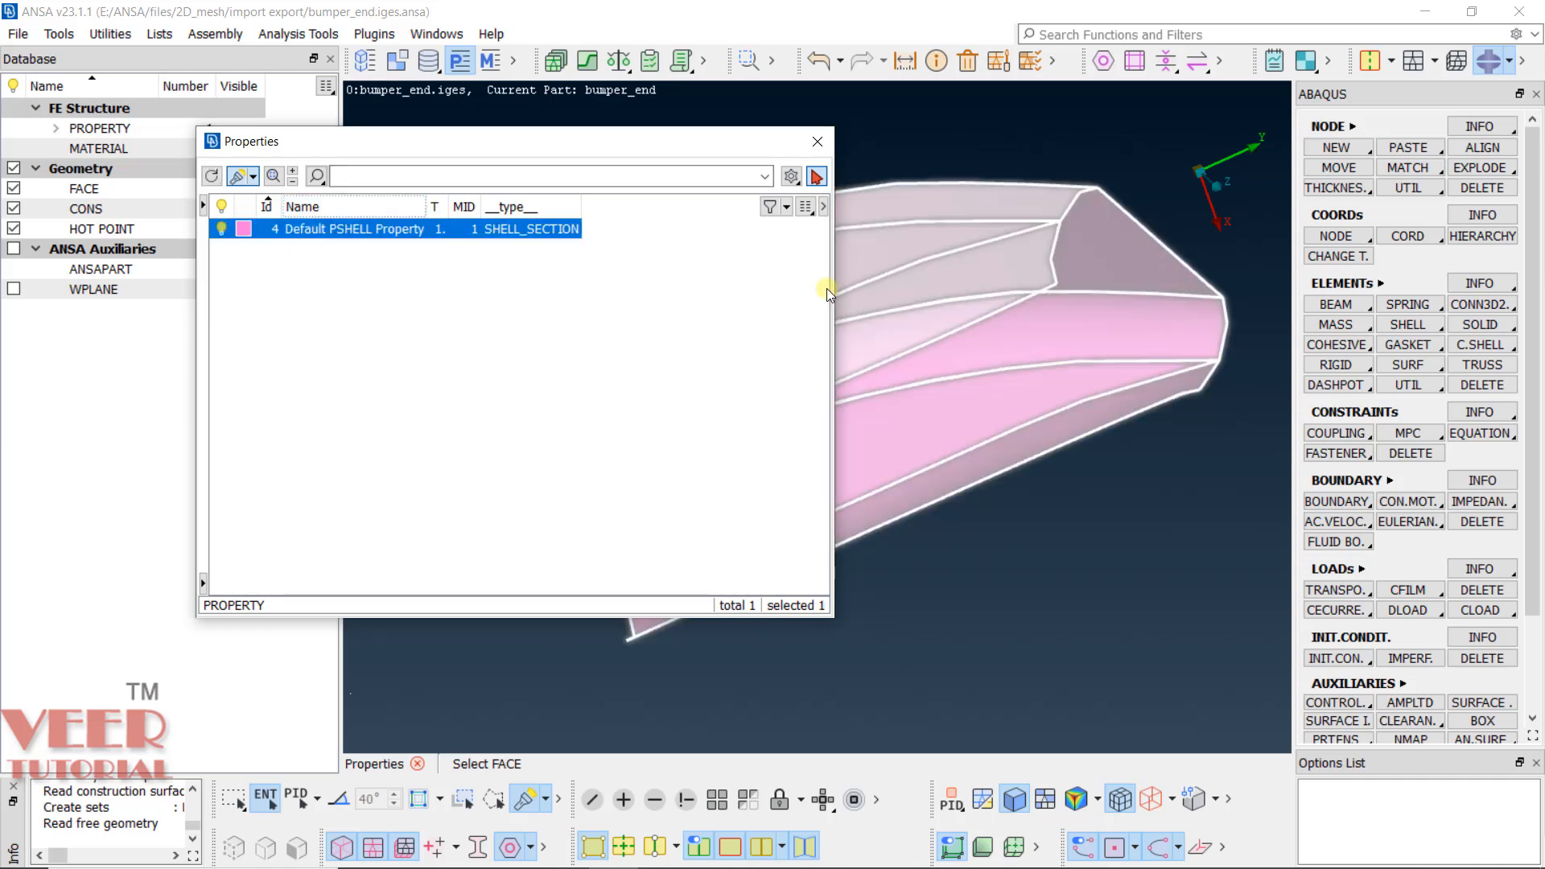
left_click(816, 140)
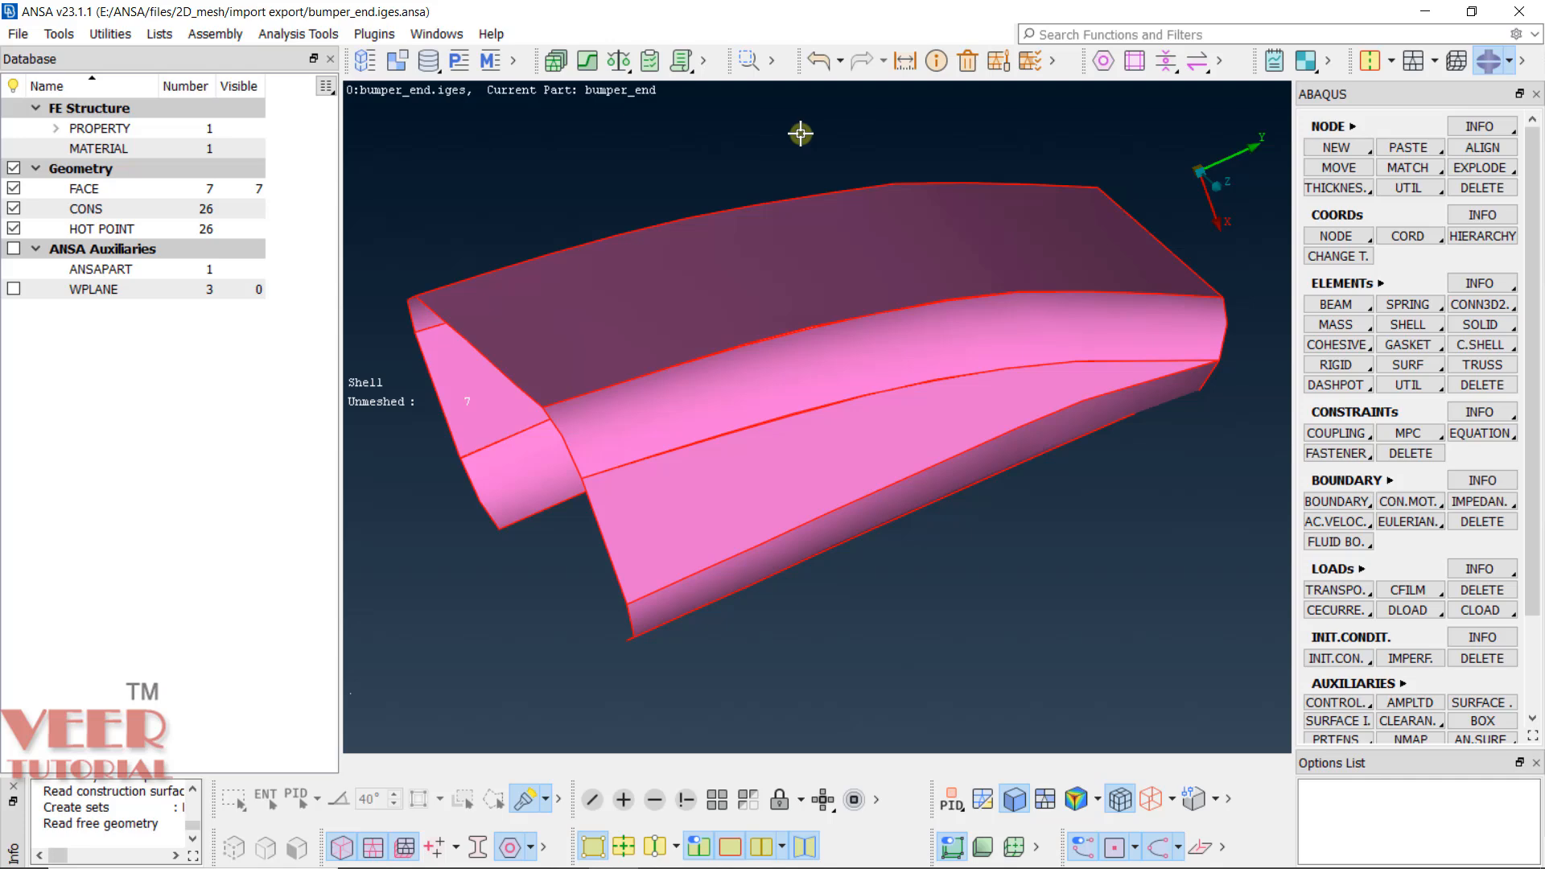
Switch to File Explorer, select the bumper_end_mesh INP file in the import export folder, and reposition the window.
key("alt+Tab")
left_click_drag(1057, 398, 1051, 339)
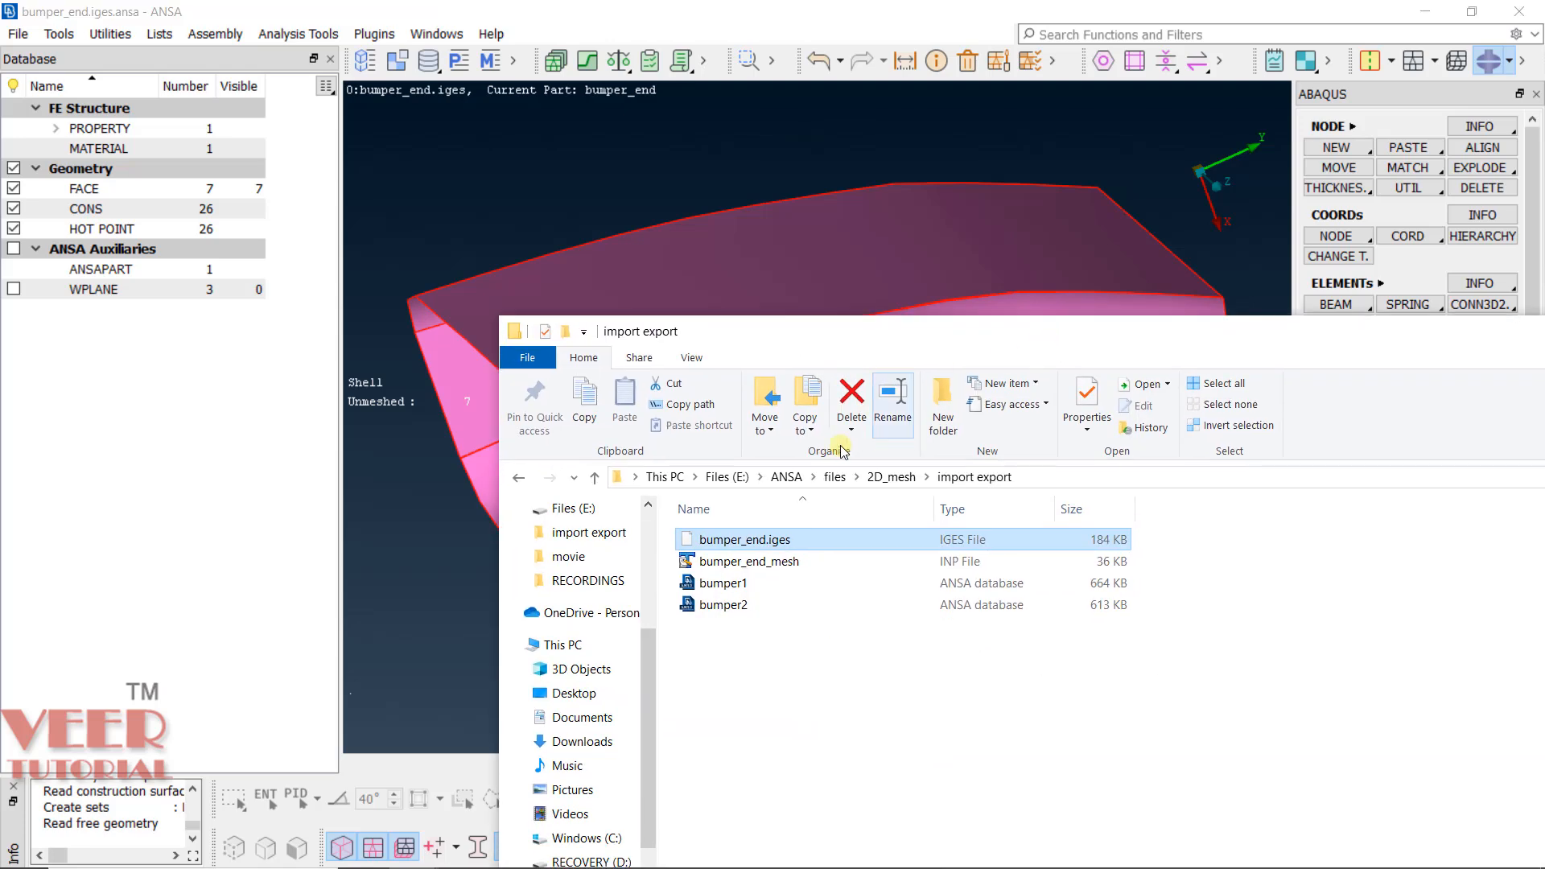
left_click(727, 563)
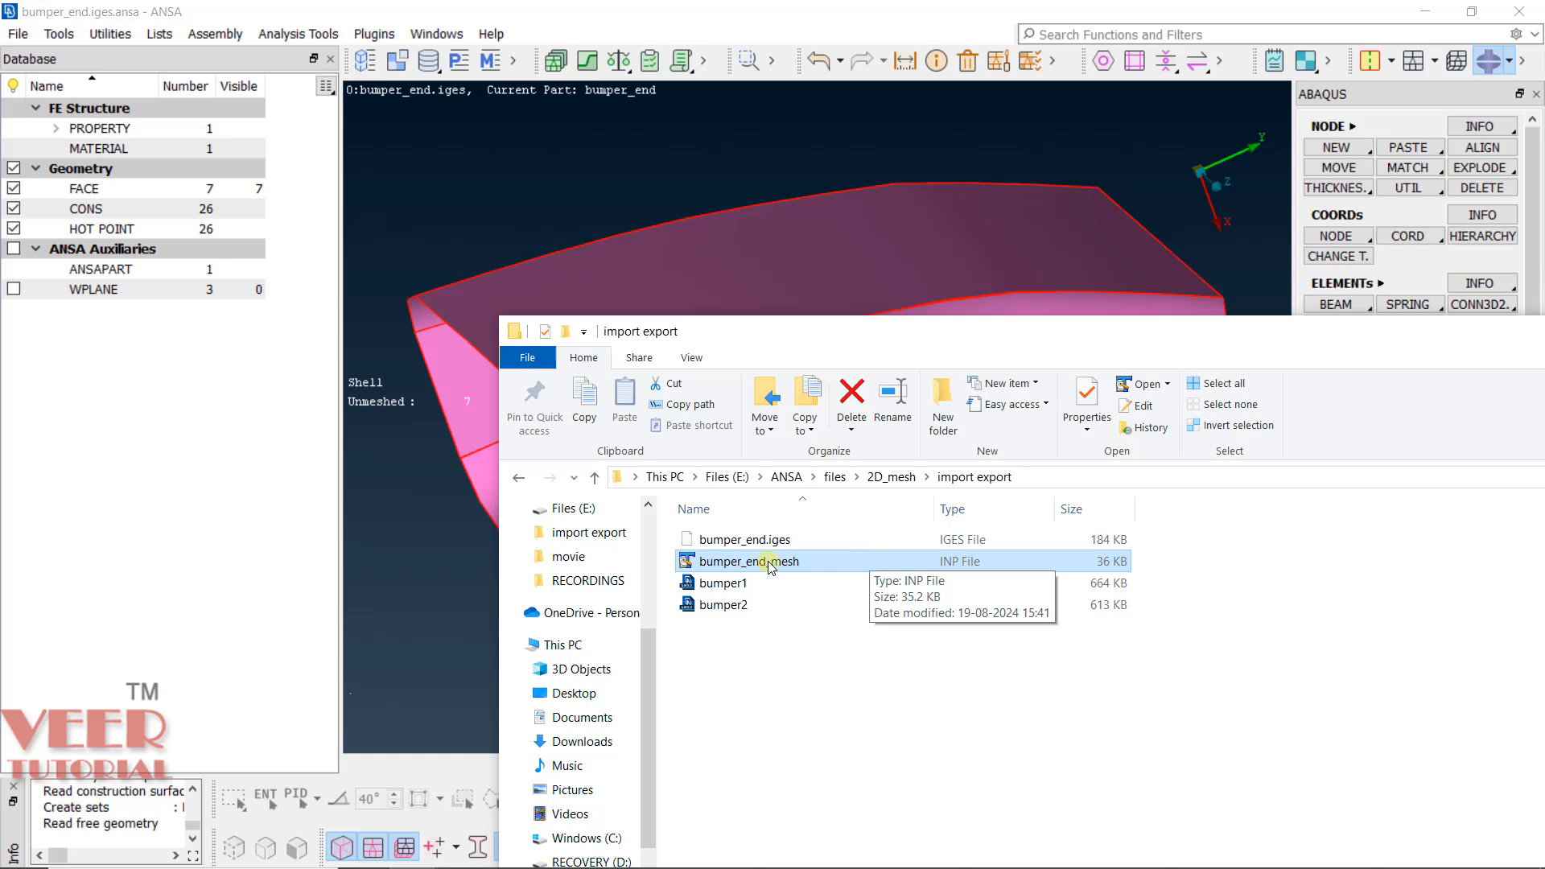
left_click_drag(900, 336, 765, 334)
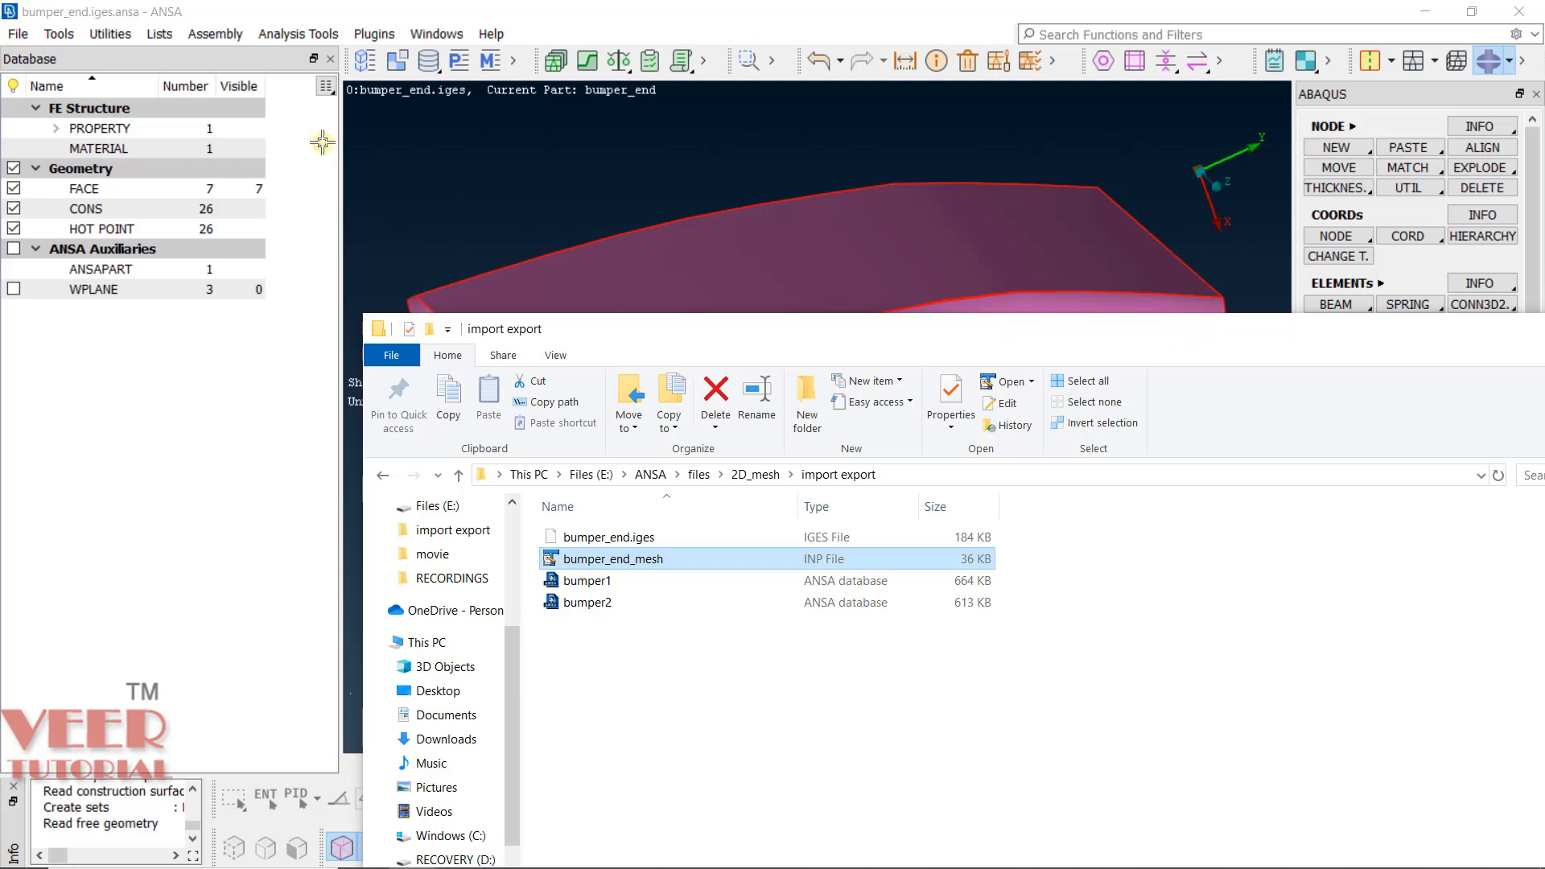
left_click(17, 33)
mouse_move(84, 172)
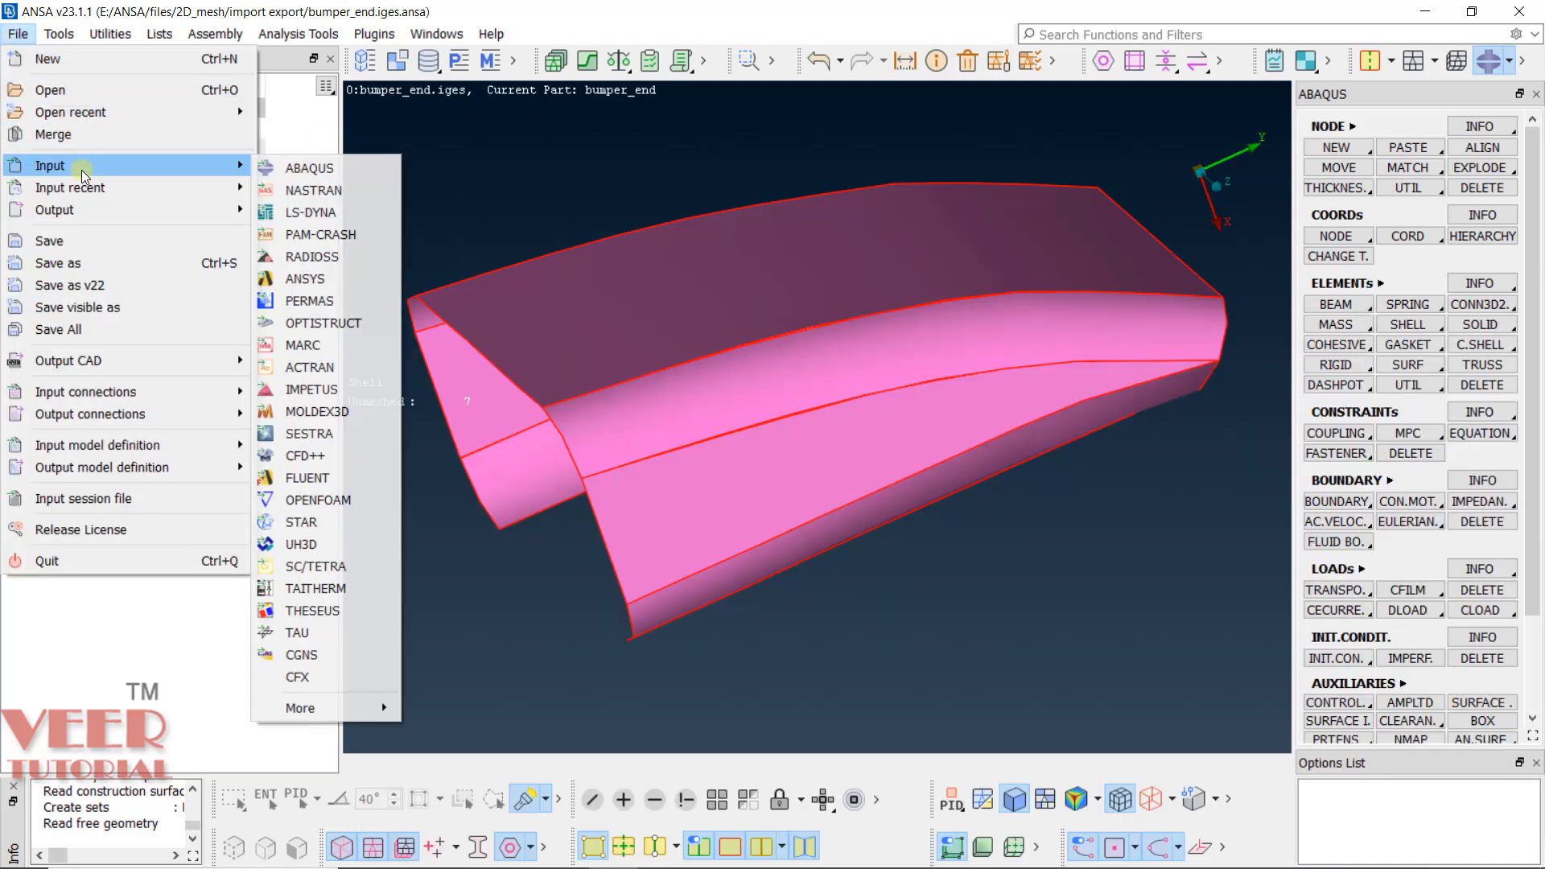
left_click(362, 168)
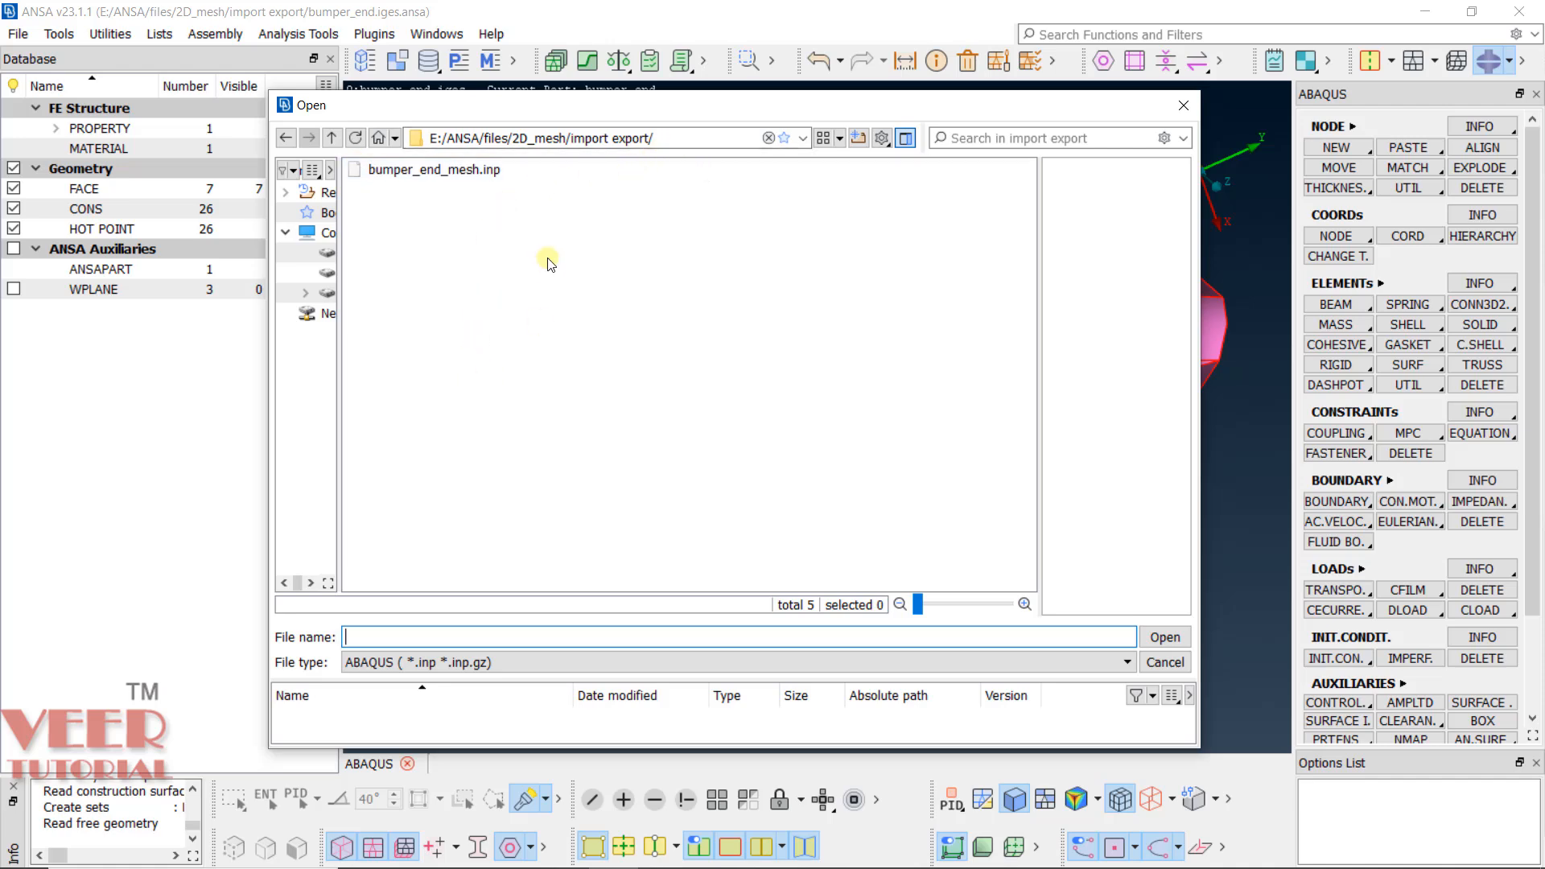
left_click(471, 179)
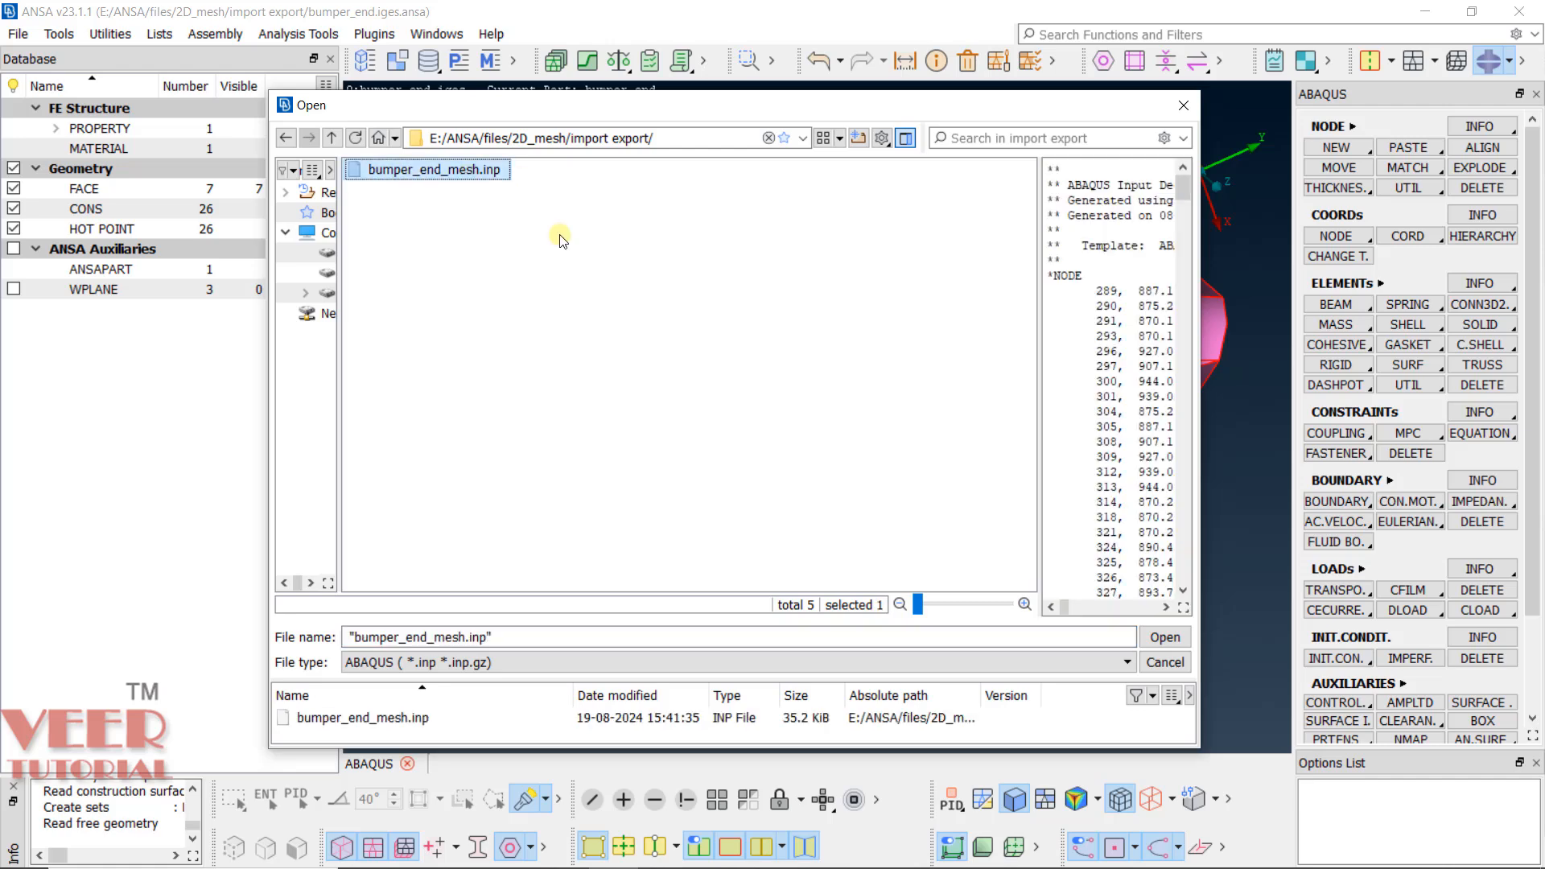
left_click(1165, 665)
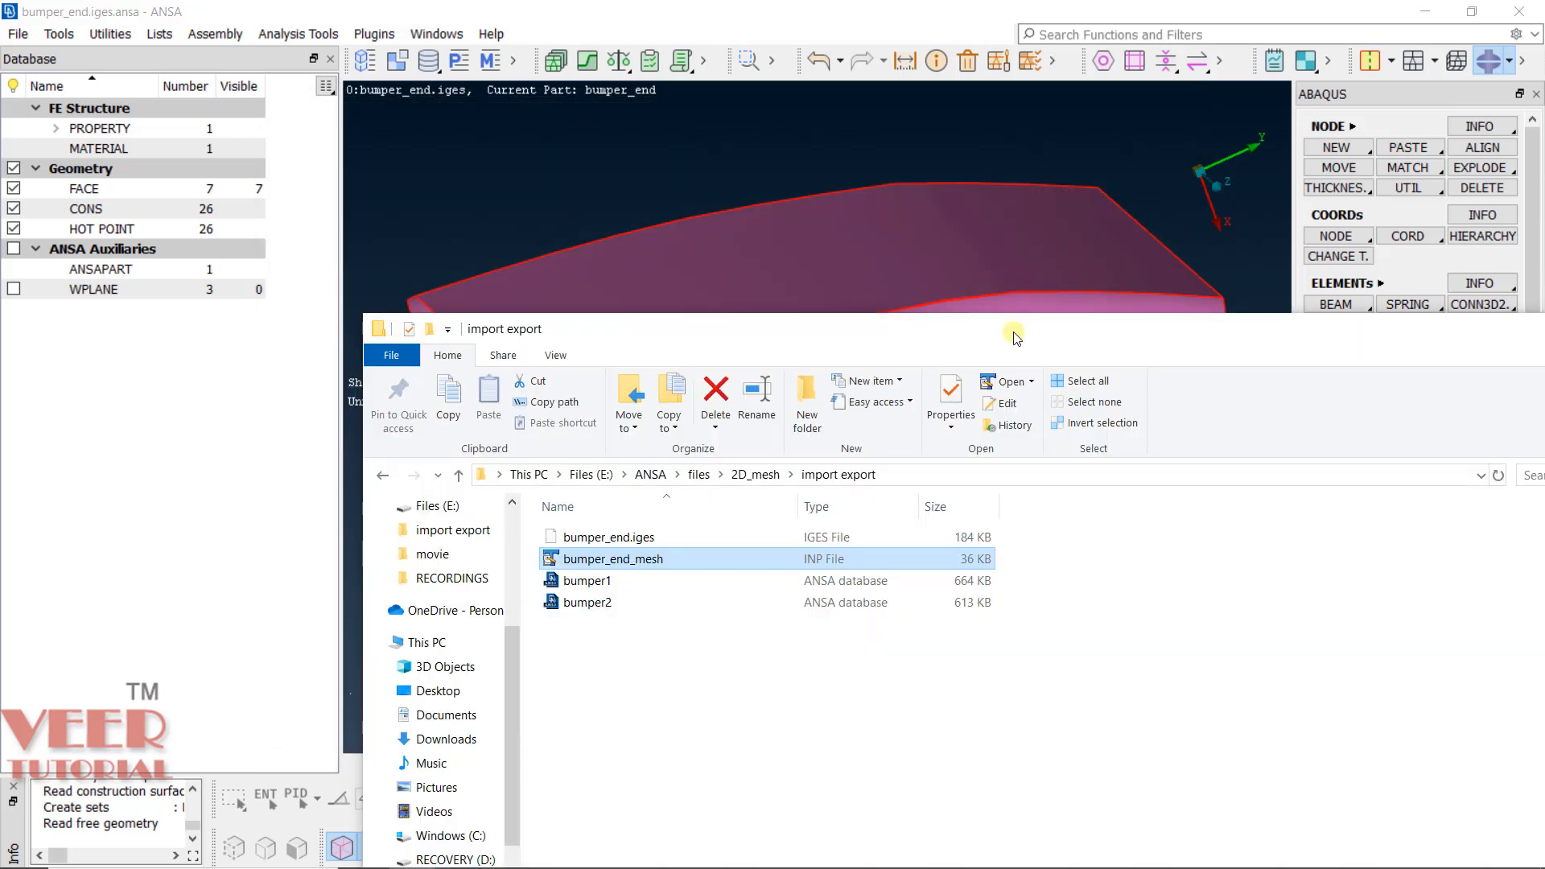
Bring the bumper_end_mesh INP file from File Explorer into ANSA, using ABAQUS as the input deck.
left_click_drag(1015, 335, 1048, 329)
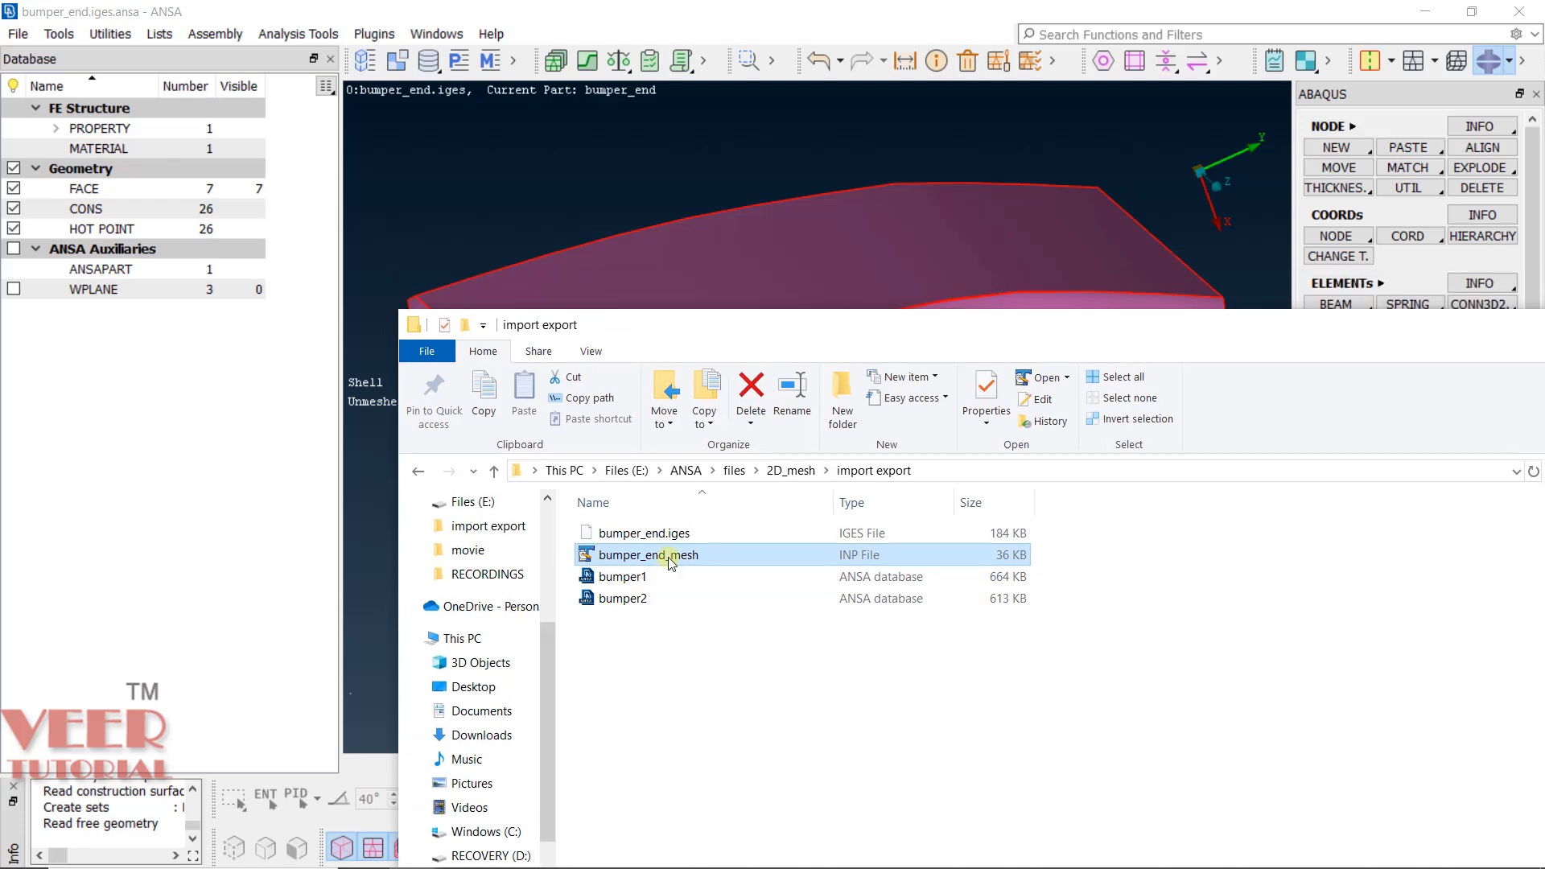
left_click_drag(669, 561, 674, 245)
left_click_drag(624, 188, 624, 186)
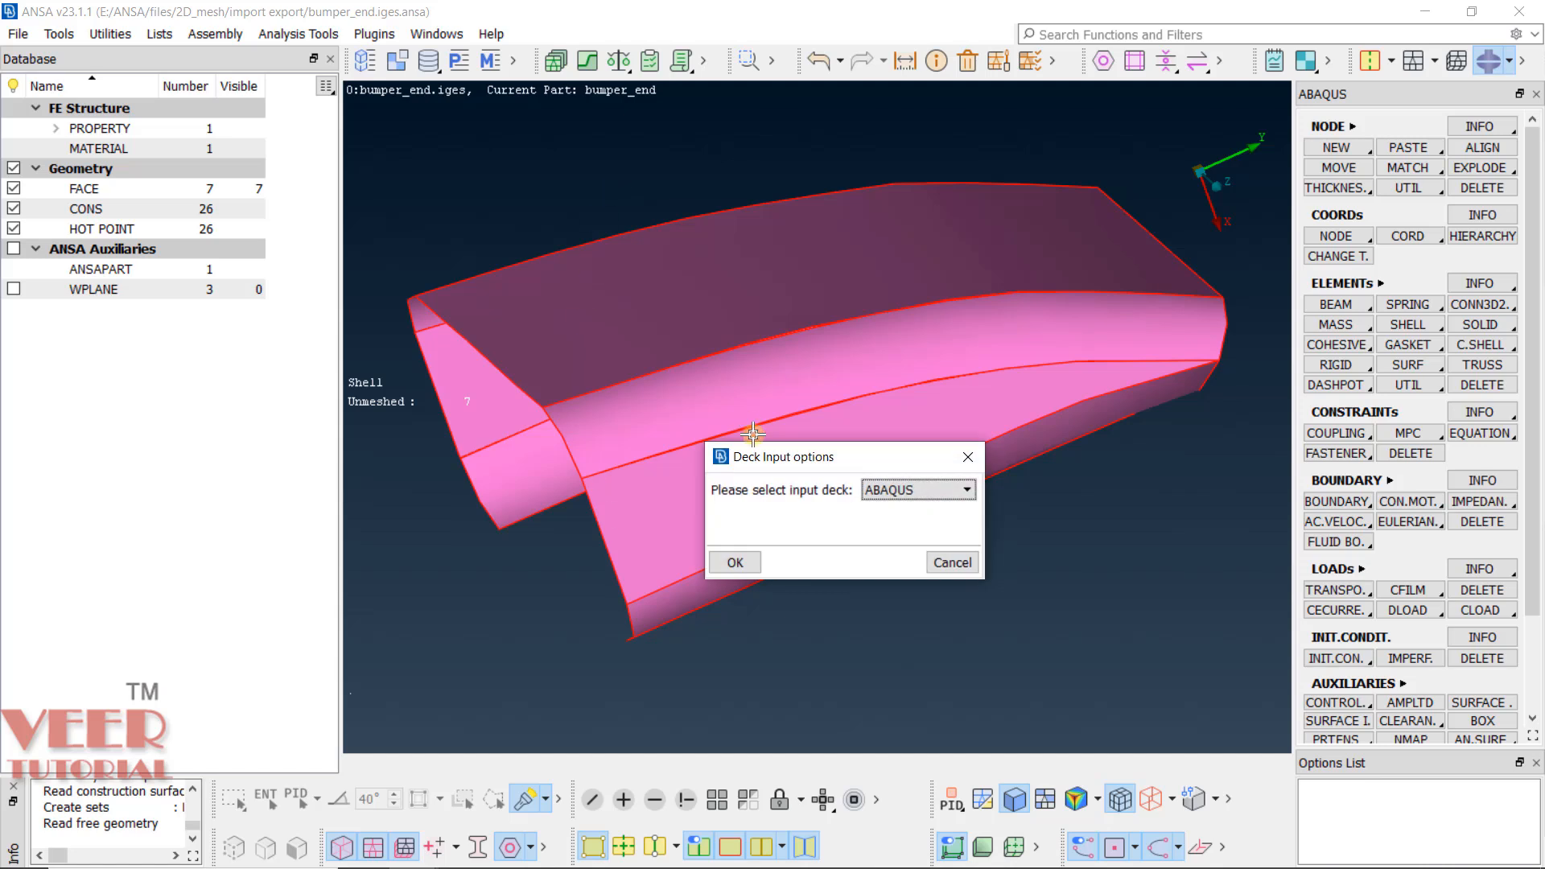
left_click(951, 493)
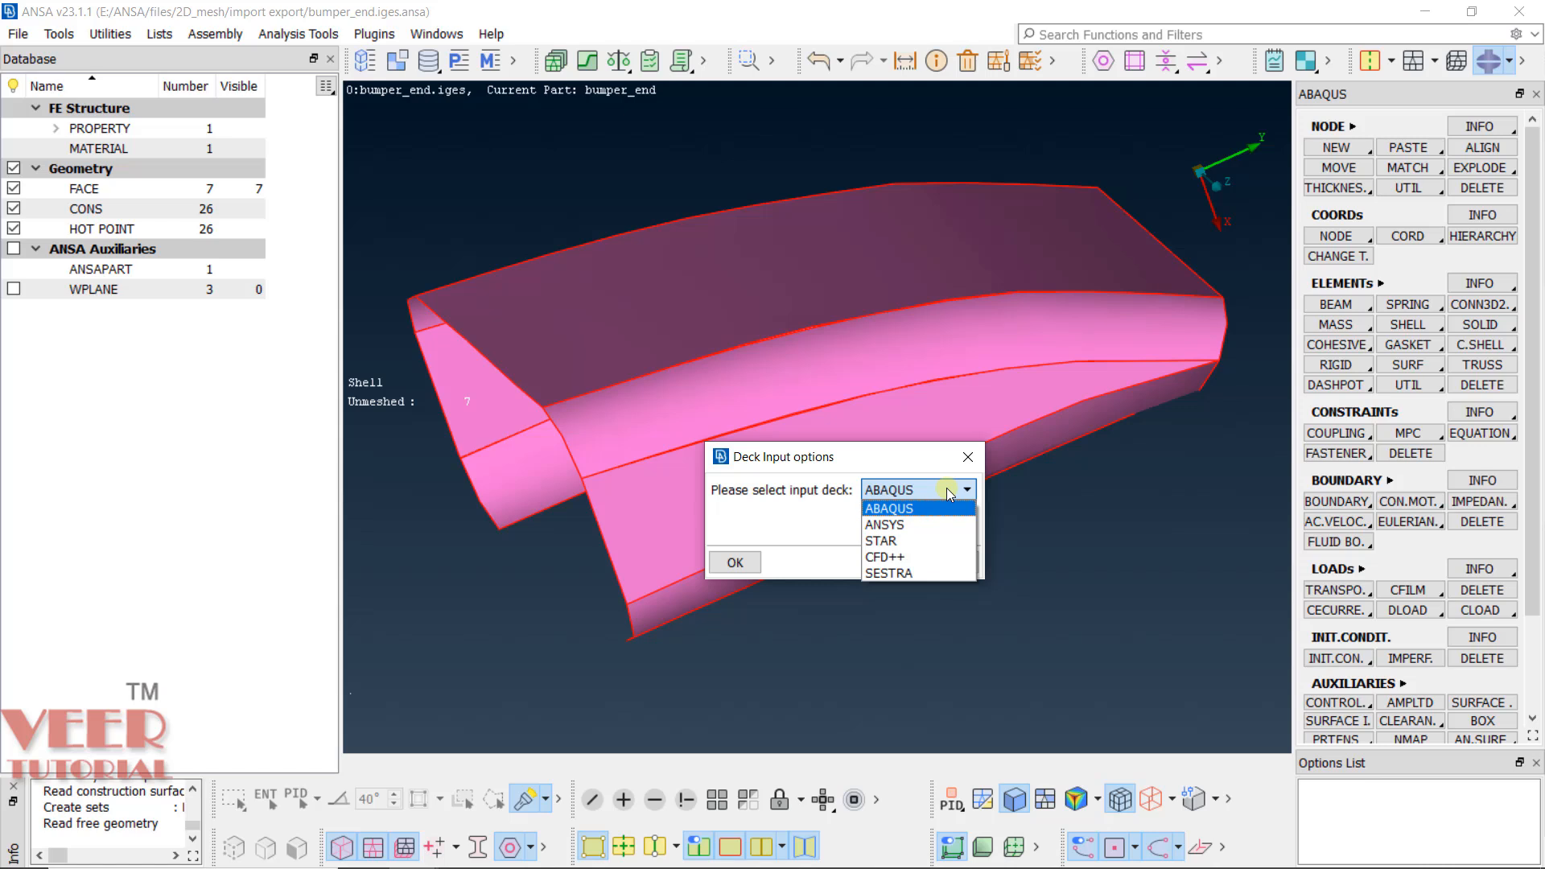
left_click(909, 508)
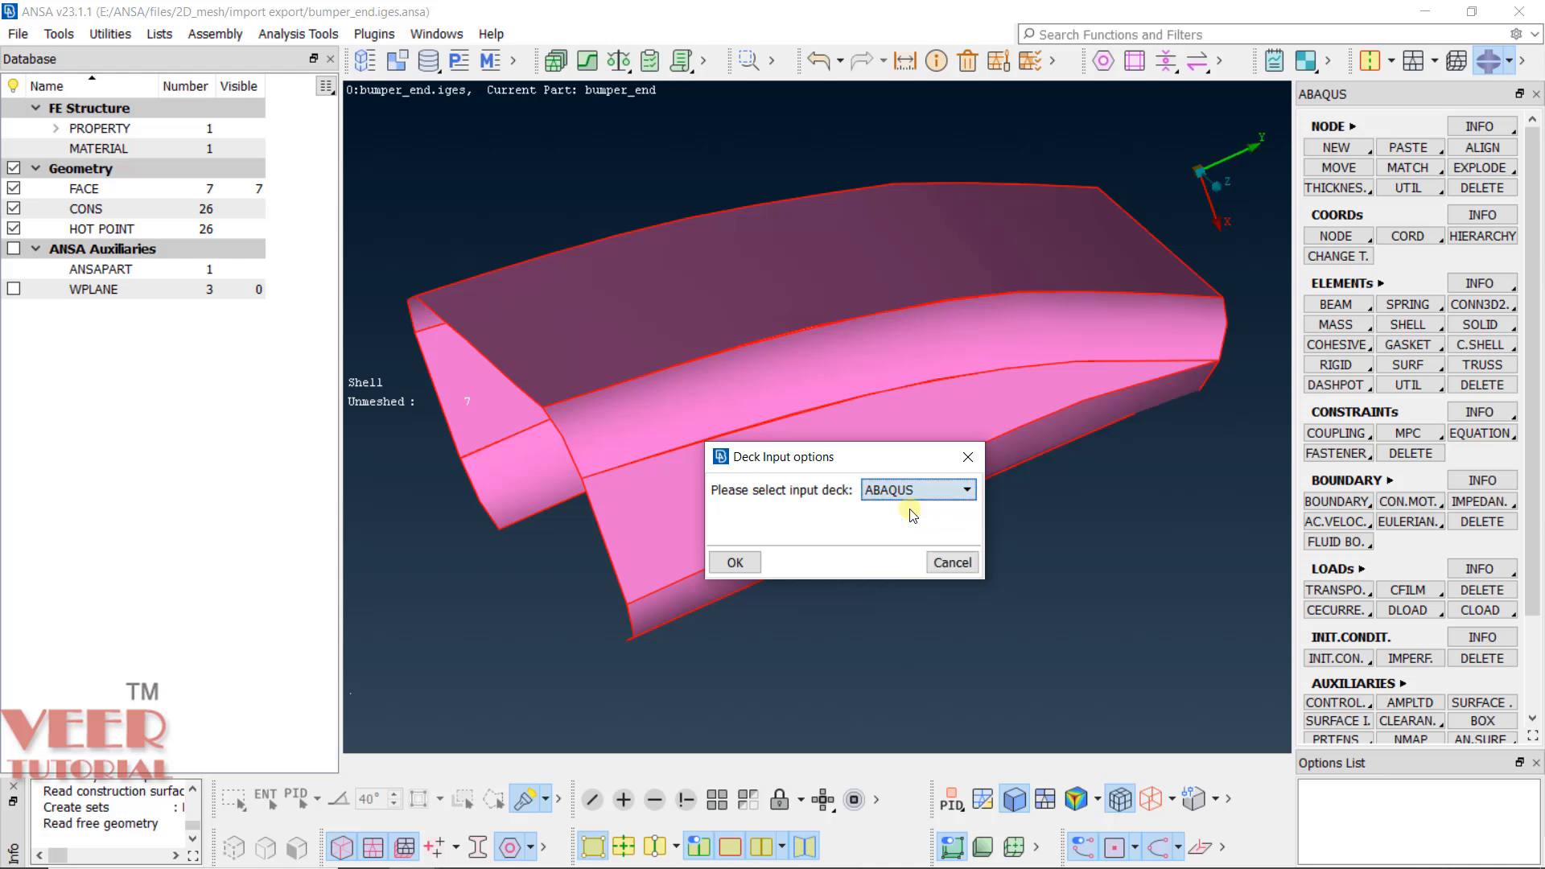
left_click(736, 561)
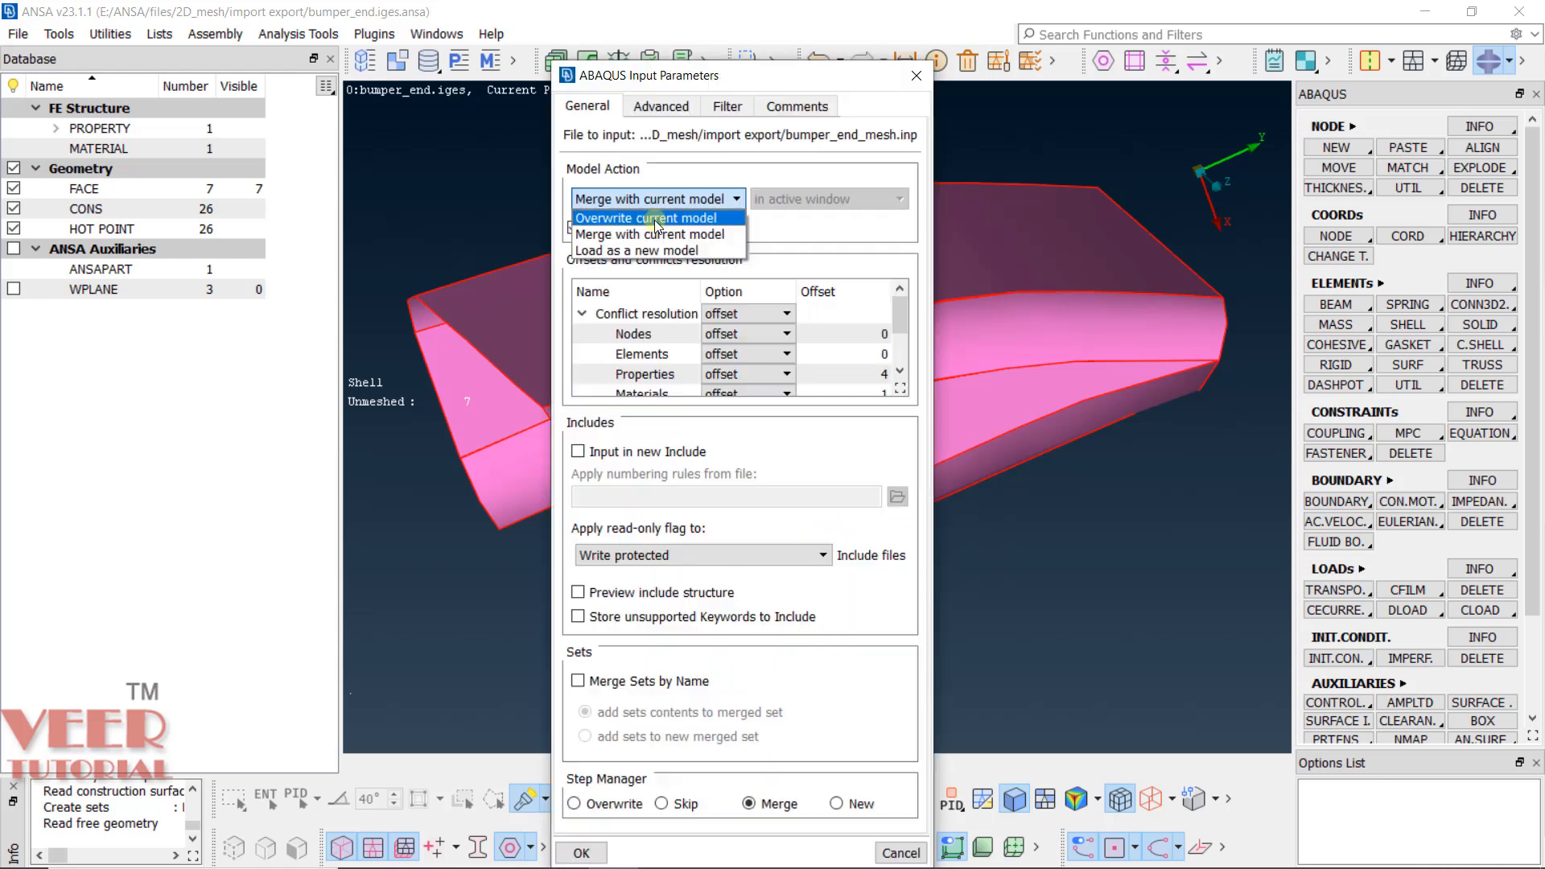
Try the Overwrite current model and Load as a new model options as the model action for the mesh import.
left_click(818, 223)
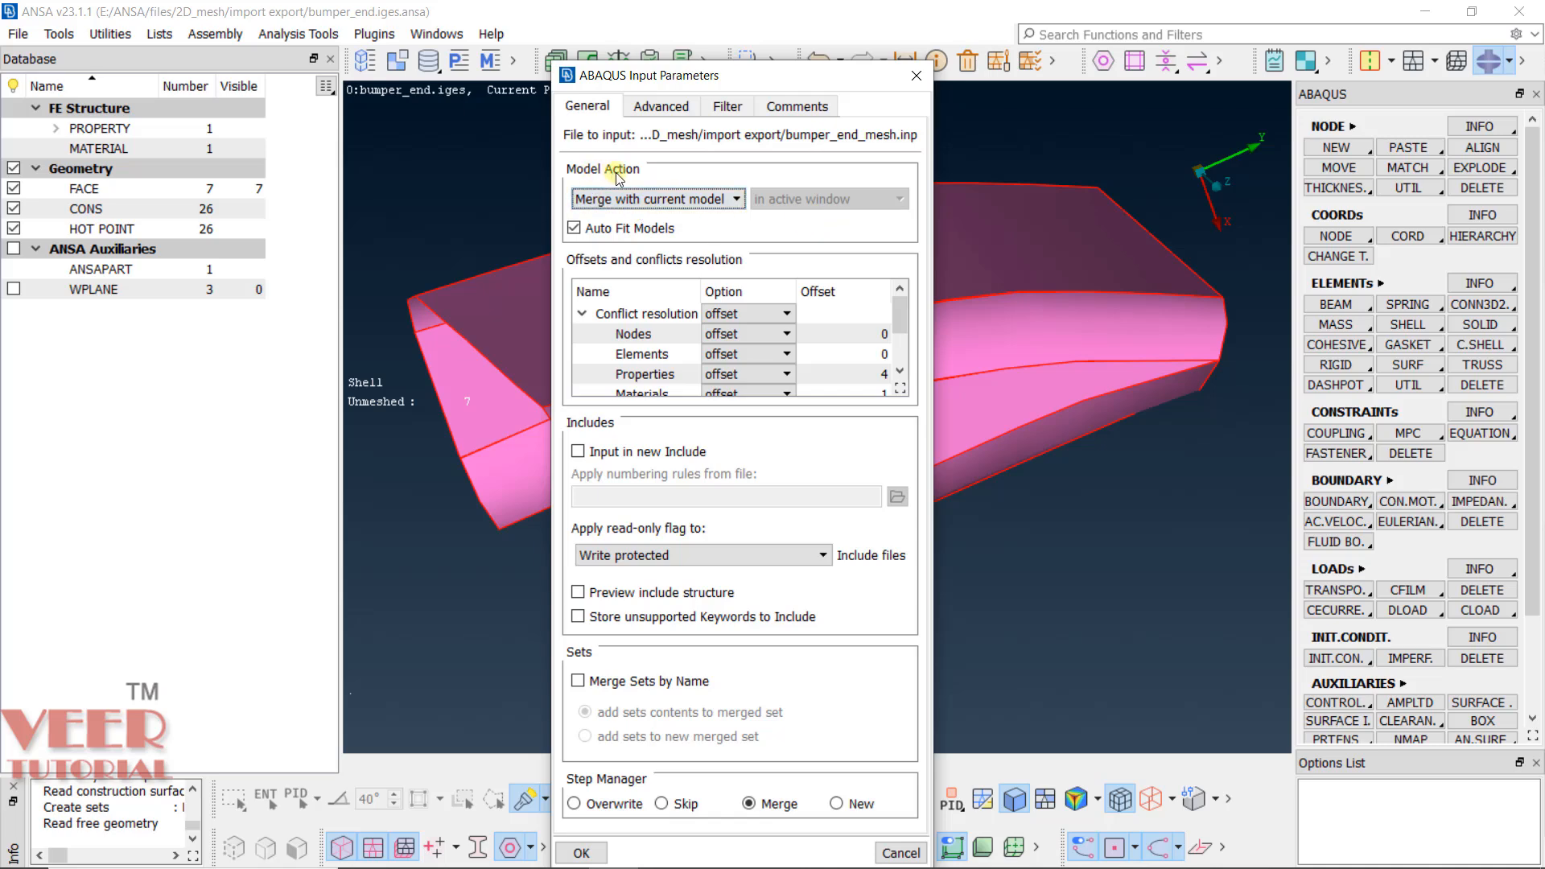
left_click(628, 199)
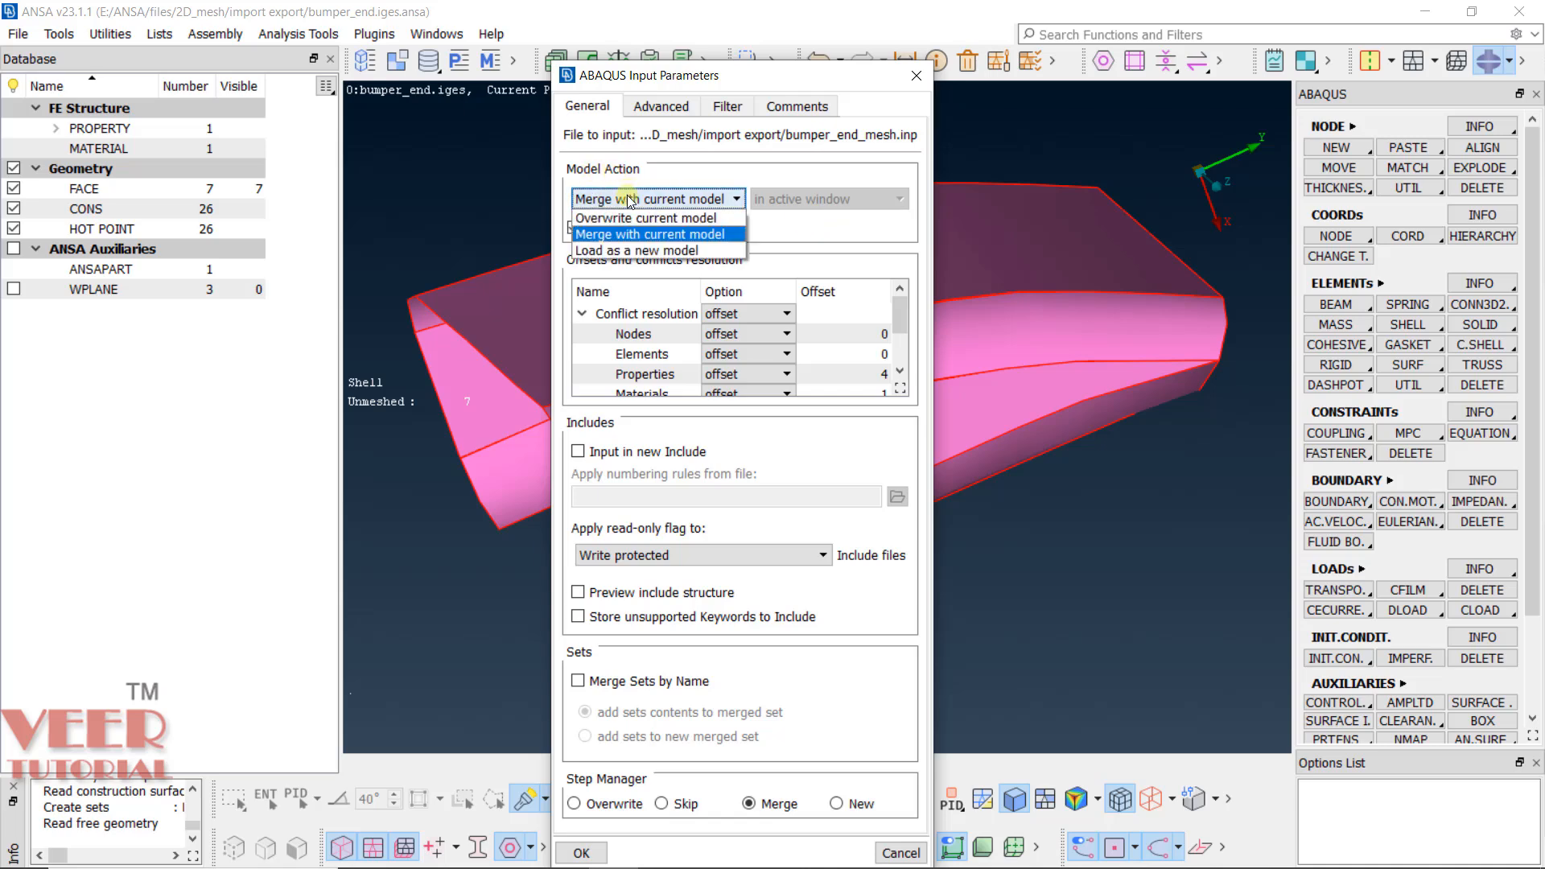
left_click(680, 218)
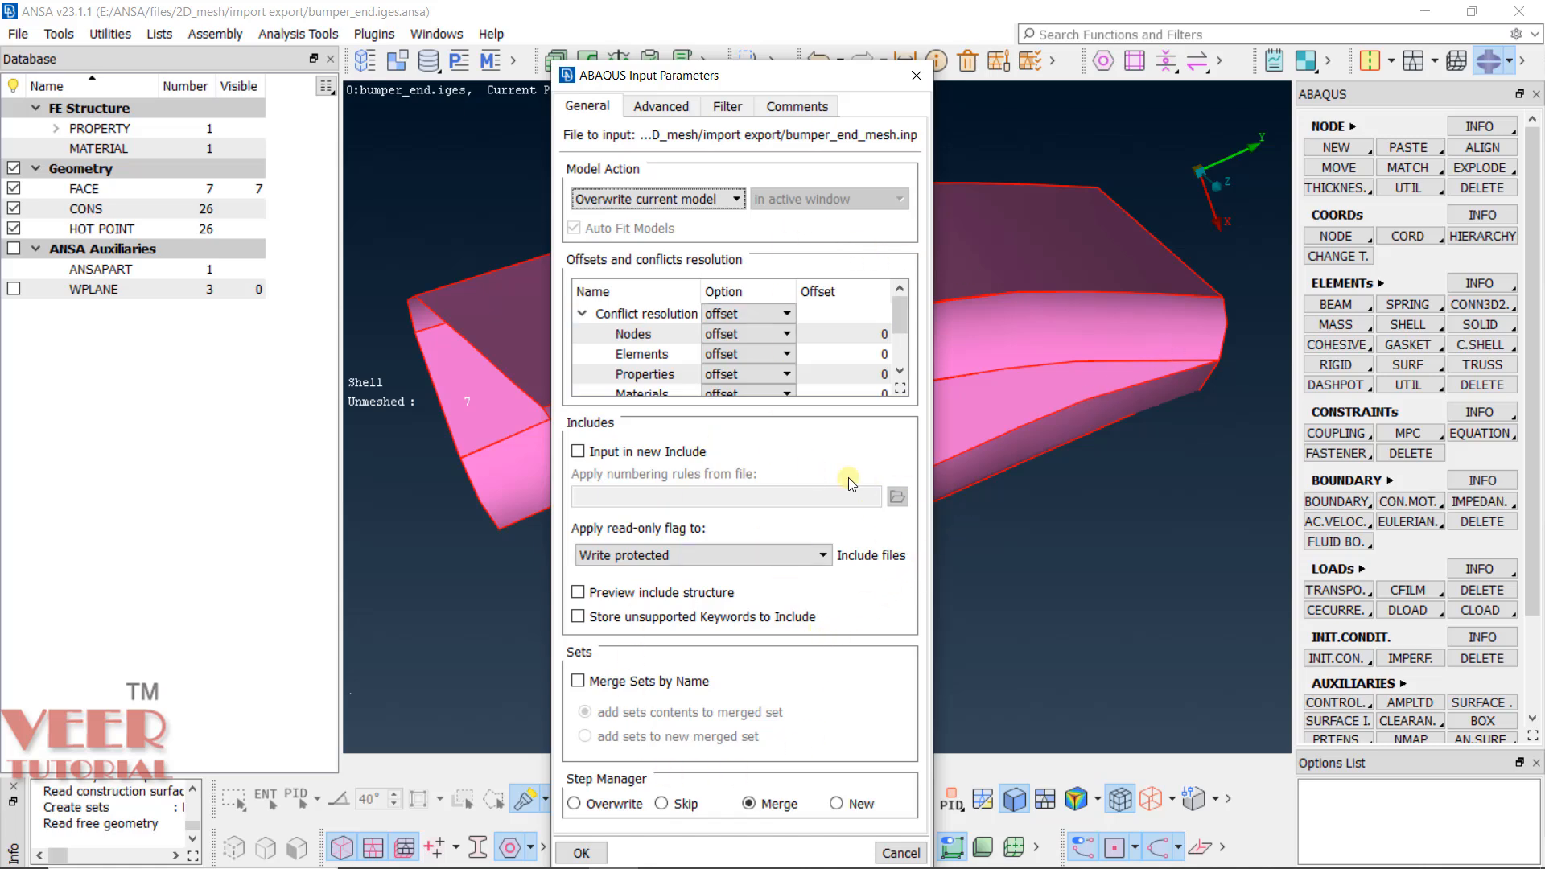
left_click(774, 393)
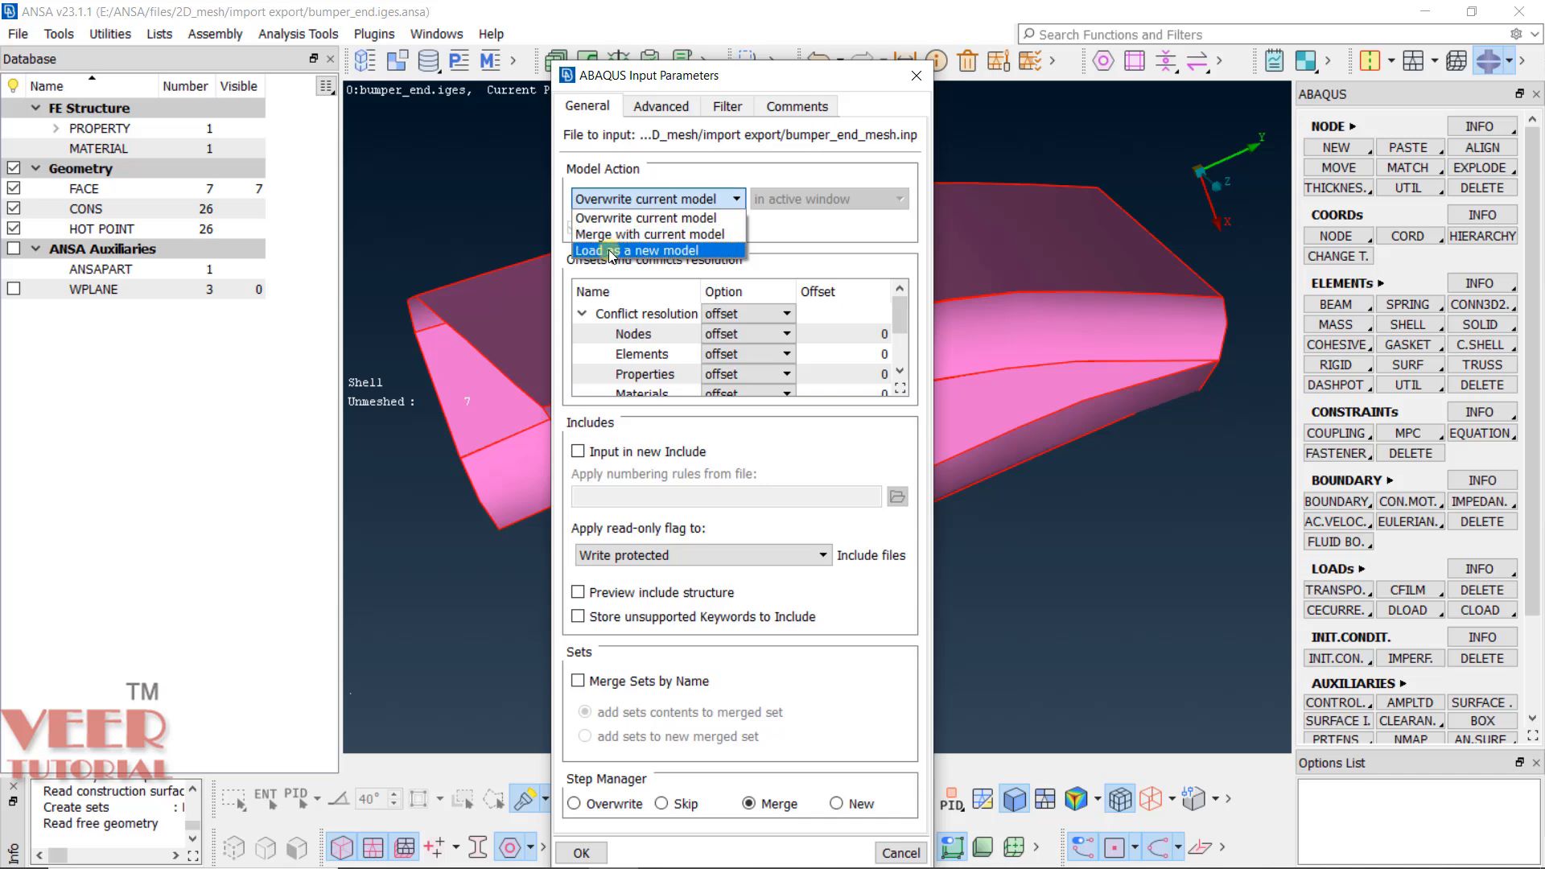
left_click(676, 252)
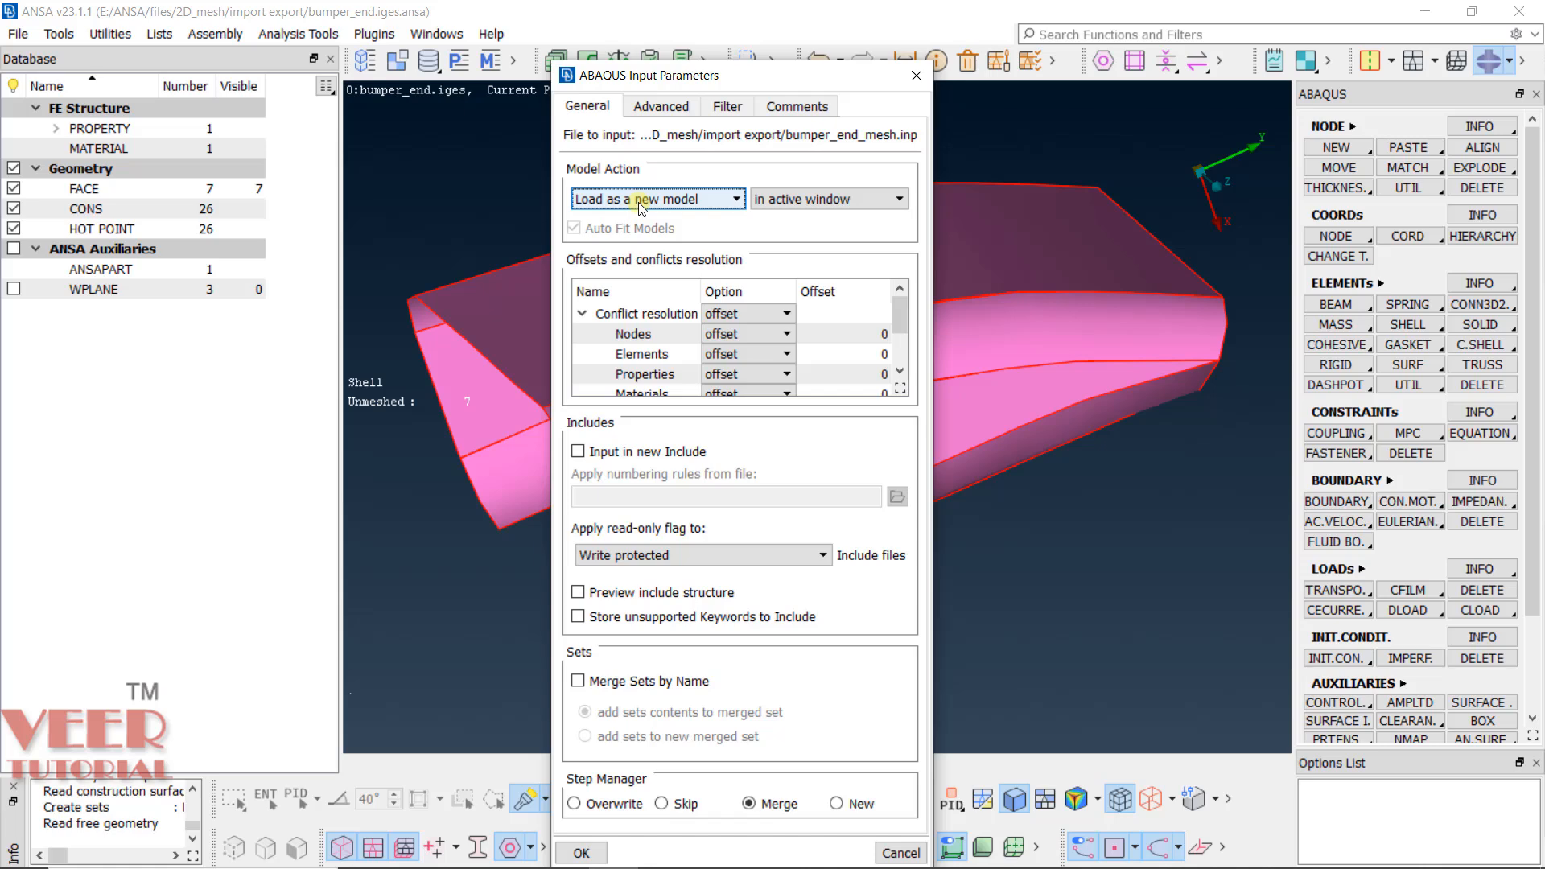
Import the mesh using Merge with current model, and view and close the file input analytics report.
left_click(641, 201)
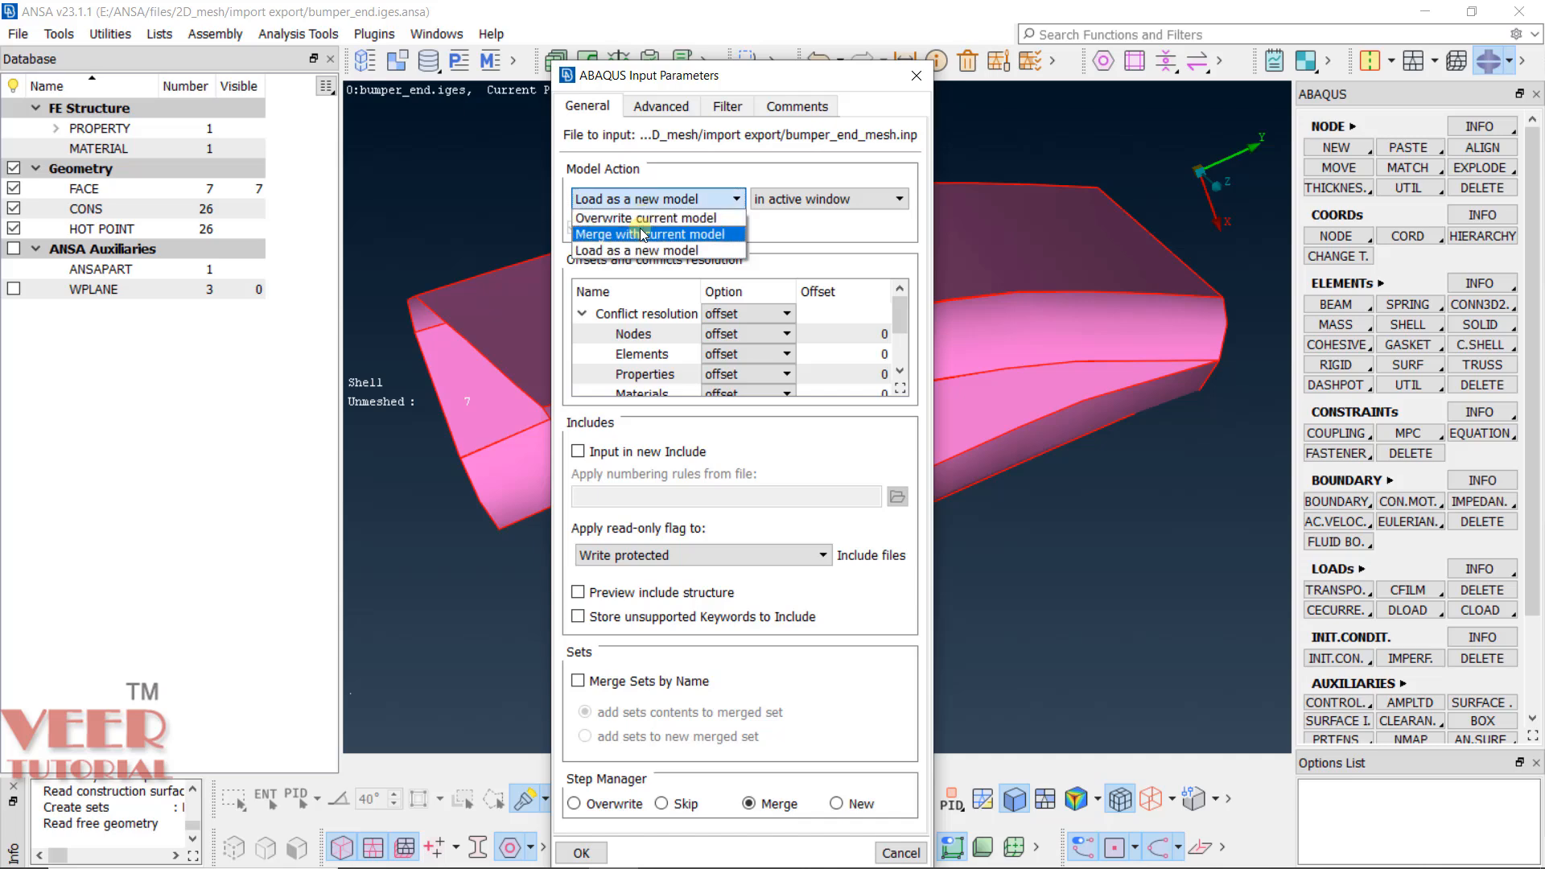
left_click(641, 234)
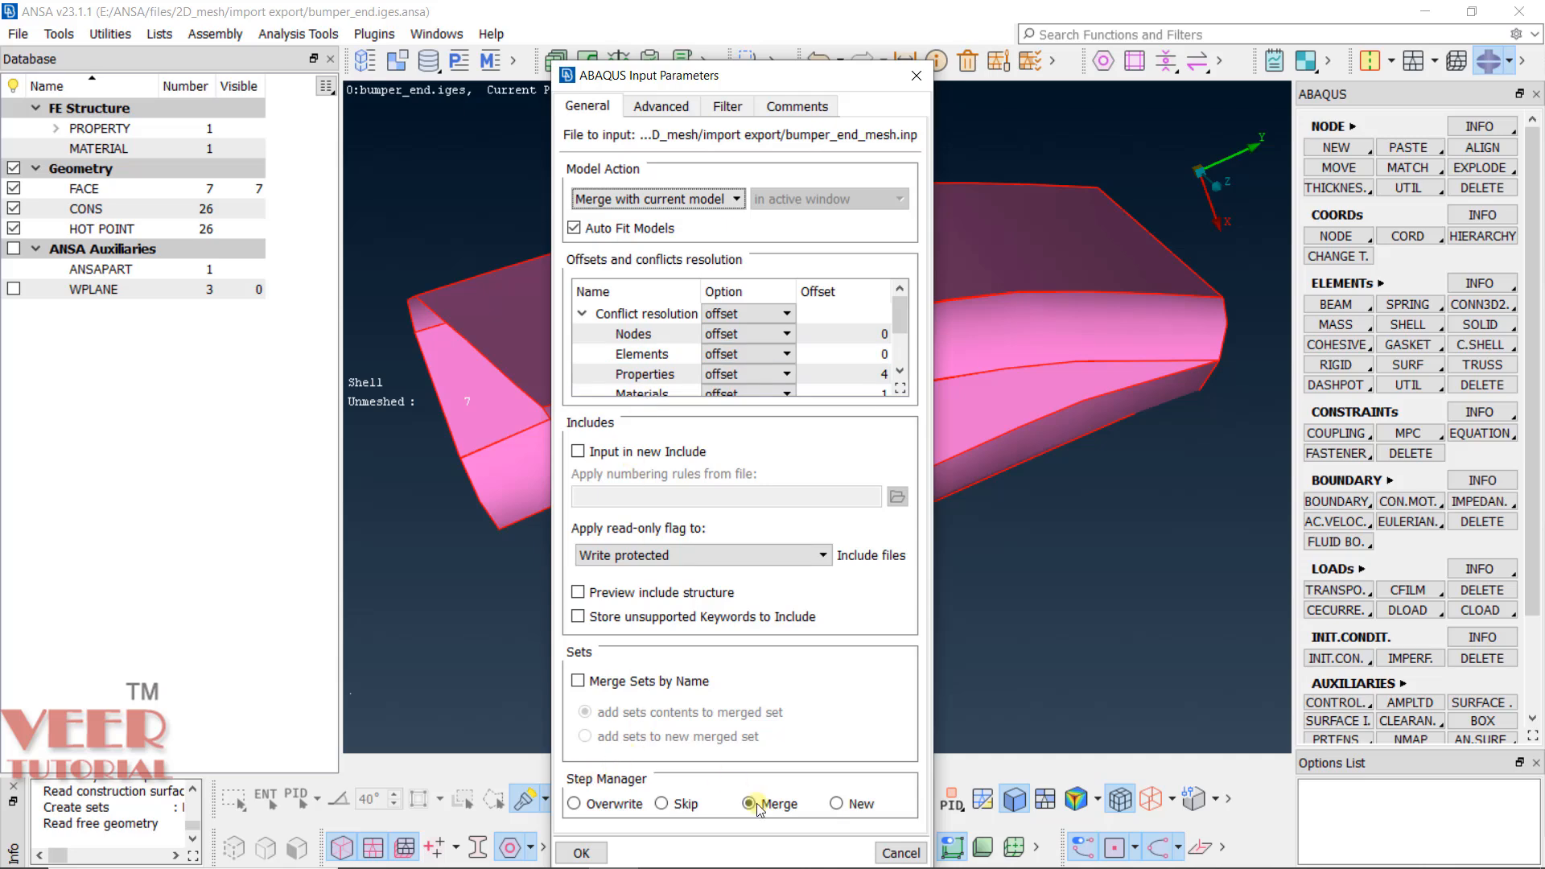
left_click(584, 853)
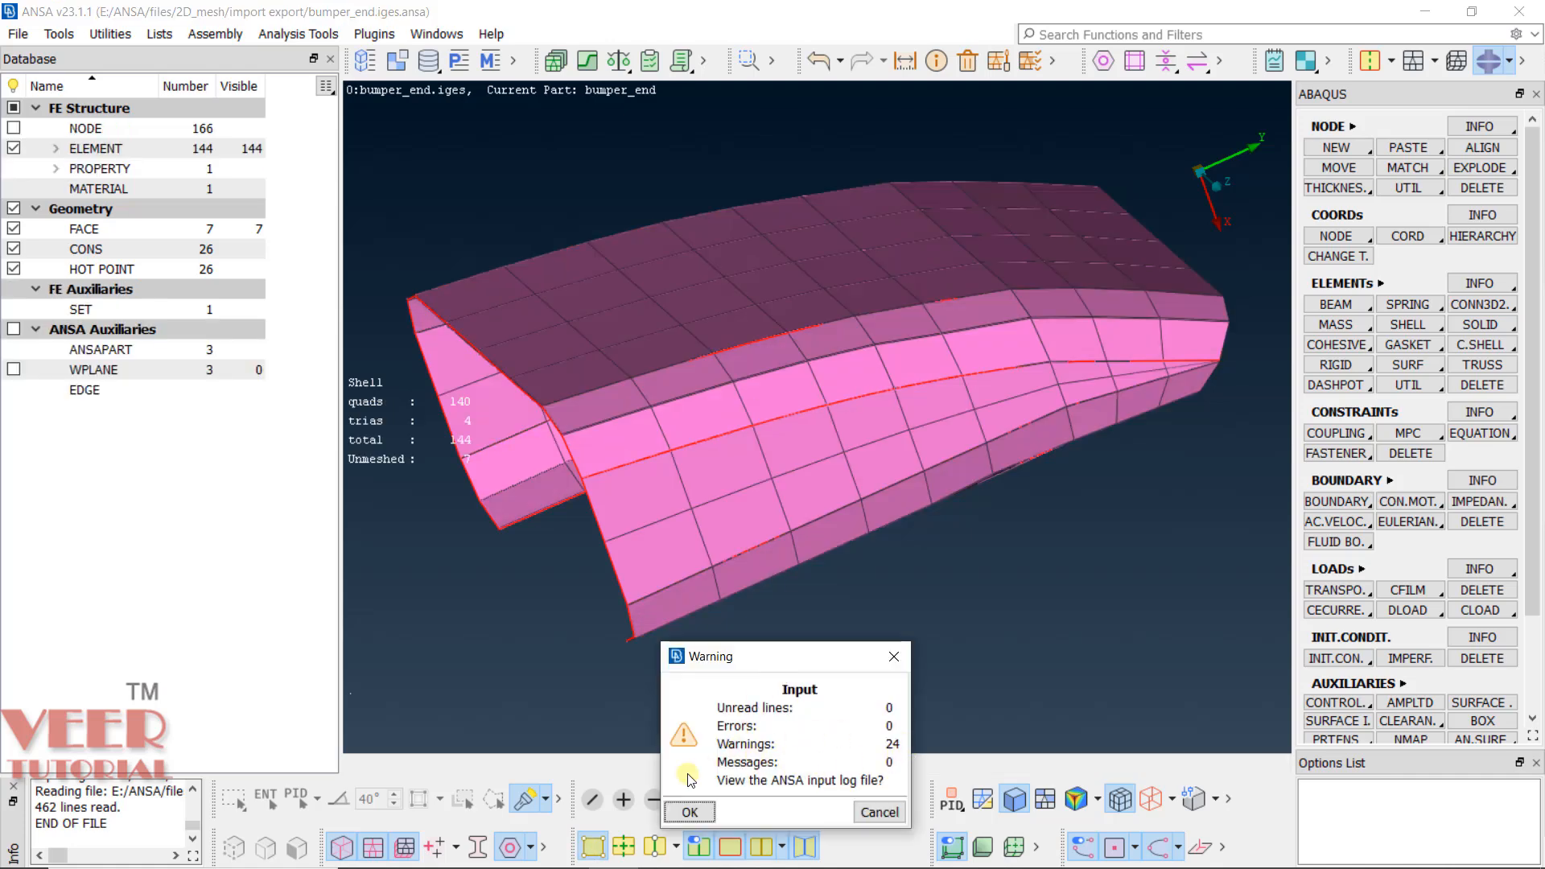
left_click(711, 815)
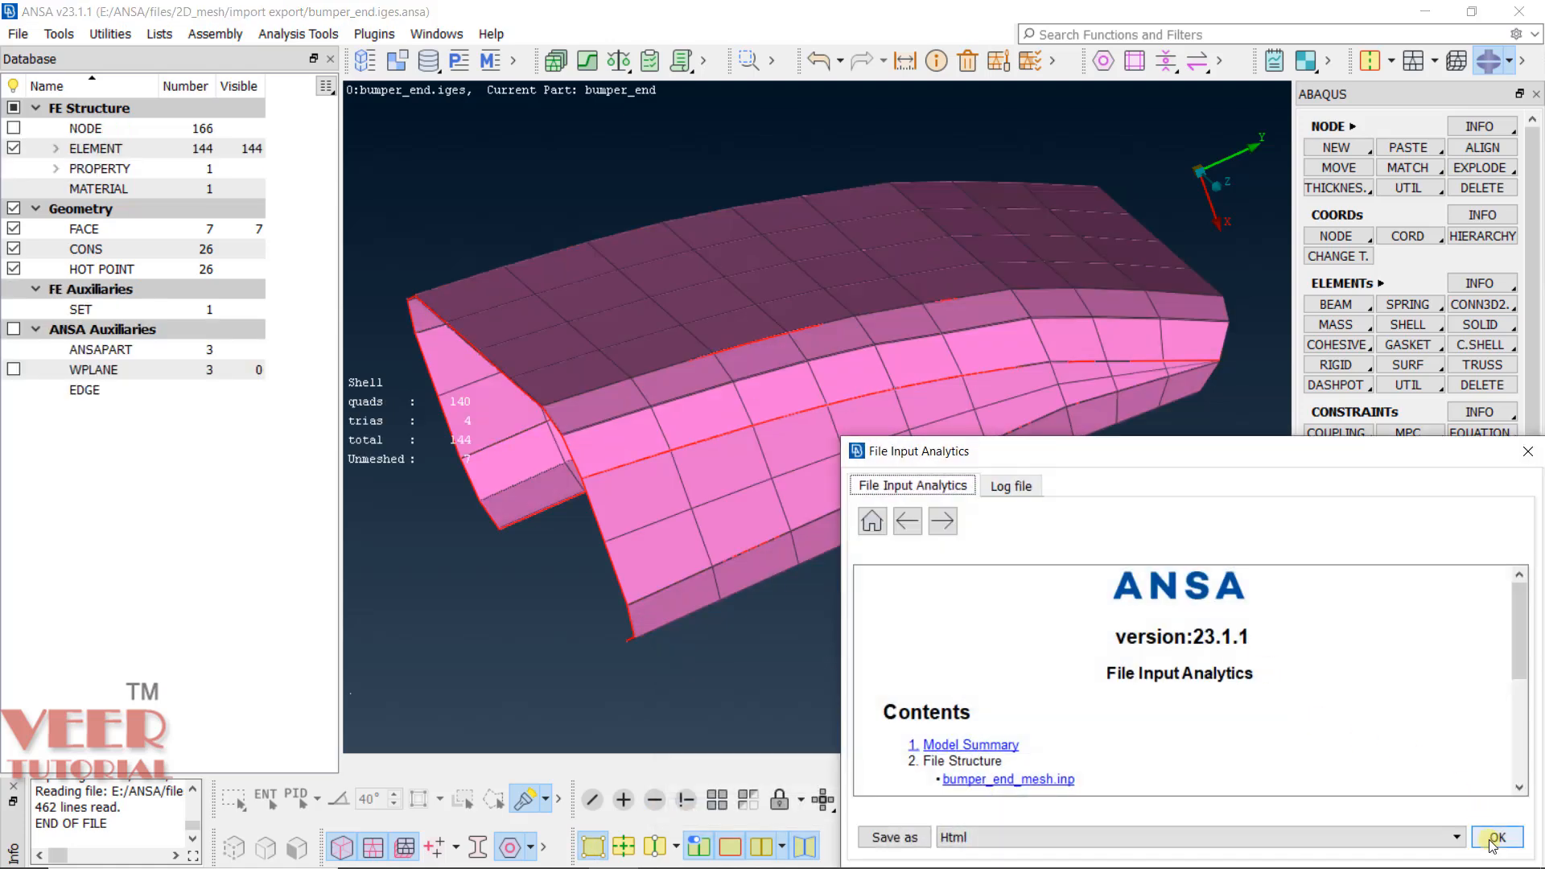
left_click(1496, 838)
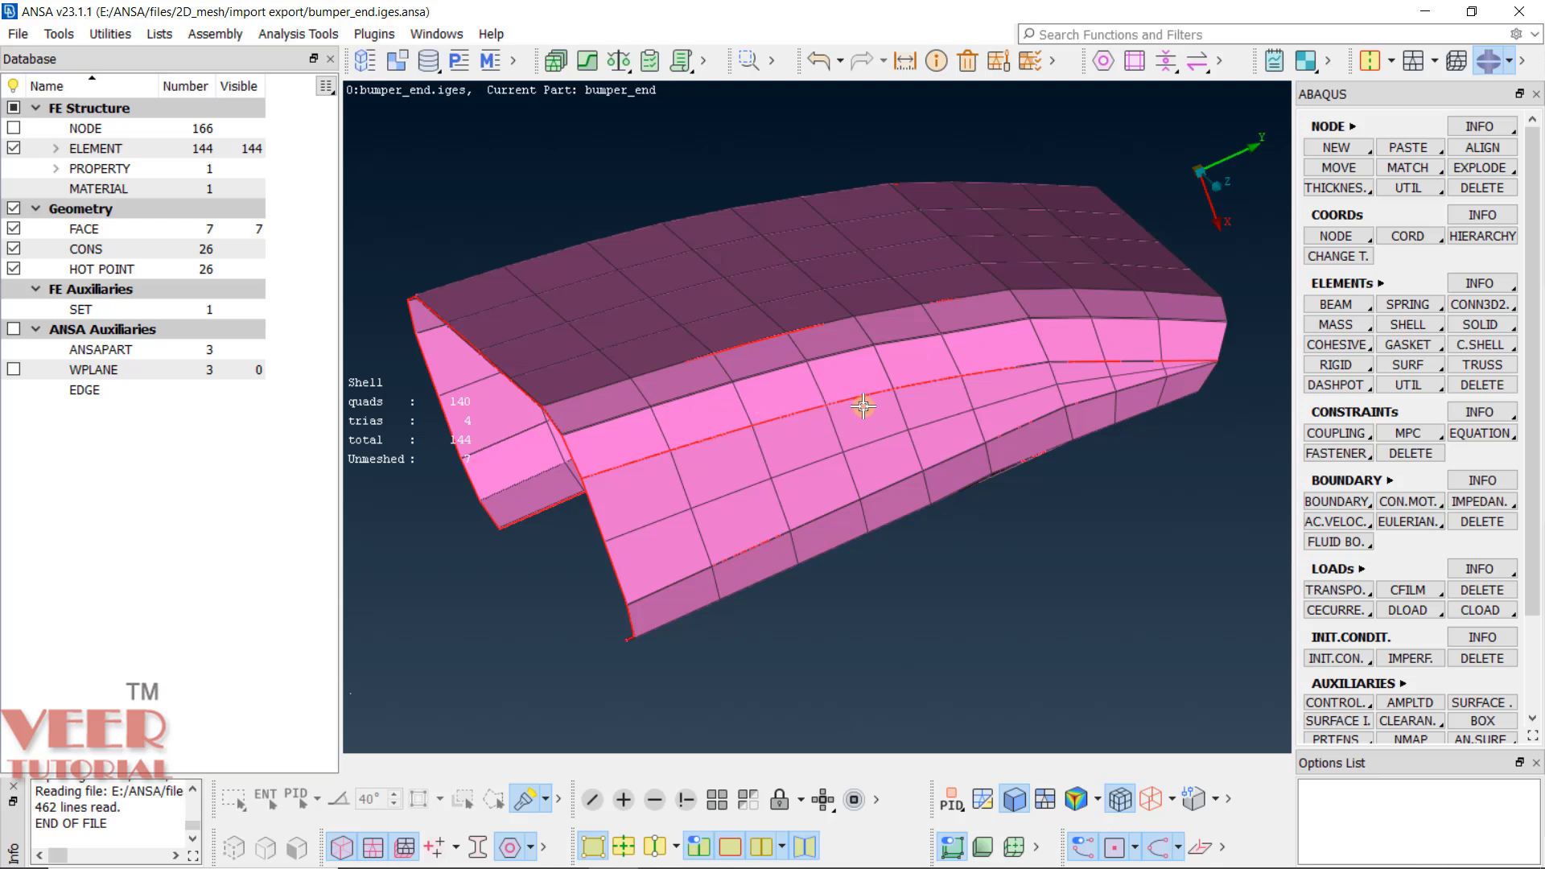
Check the merged model's property list, highlighting everything assigned to the Default PSHELL Property, and close the list.
left_click_drag(863, 407, 762, 422, "ctrl")
scroll(762, 422, "down", 5)
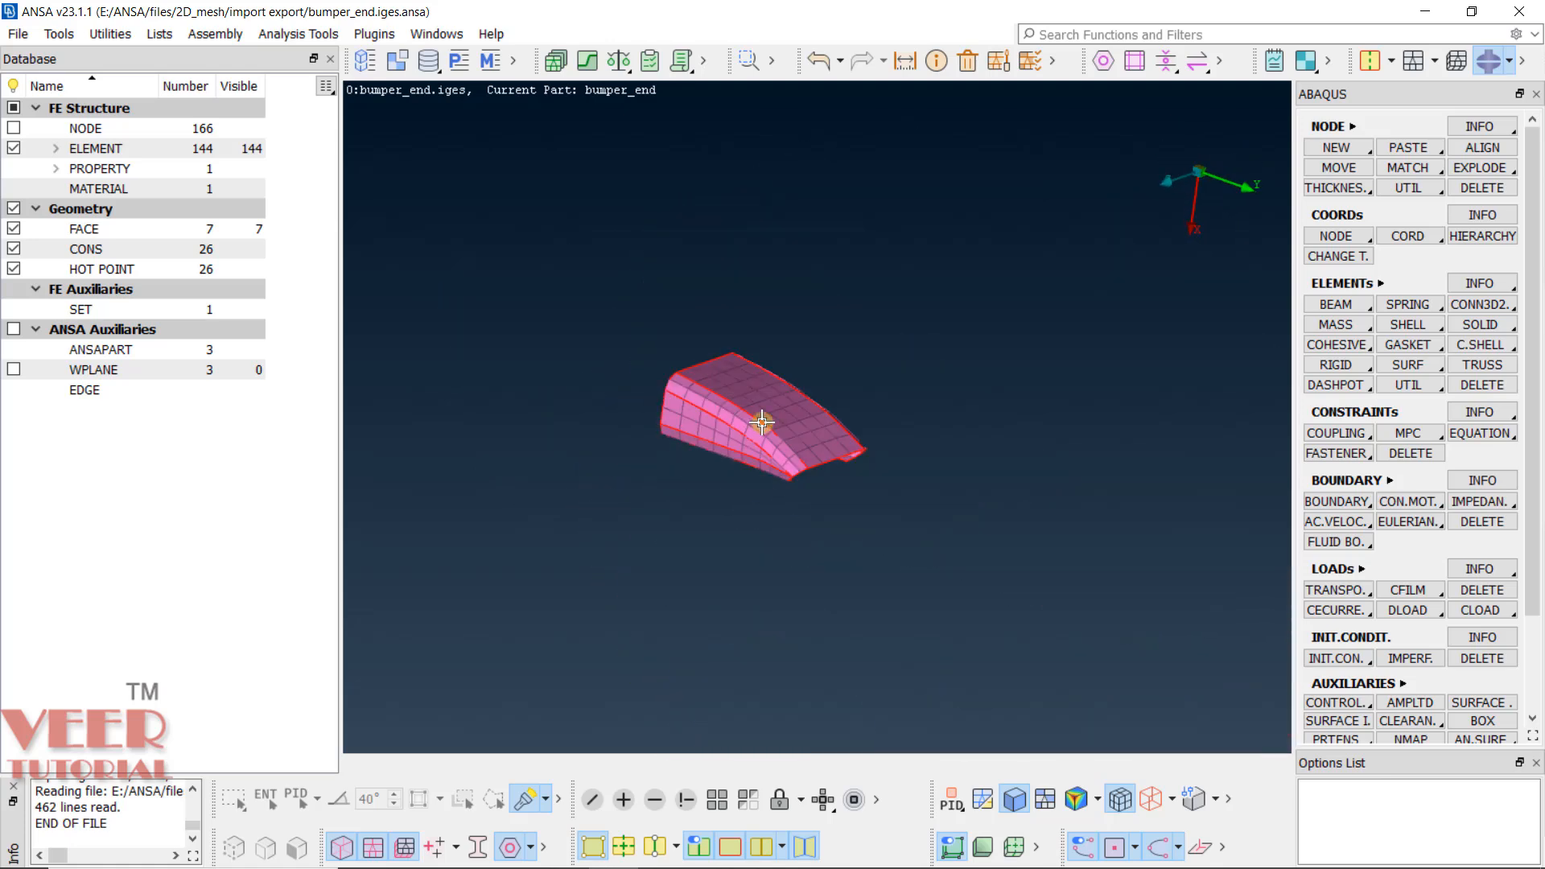
scroll(762, 423, "up", 5)
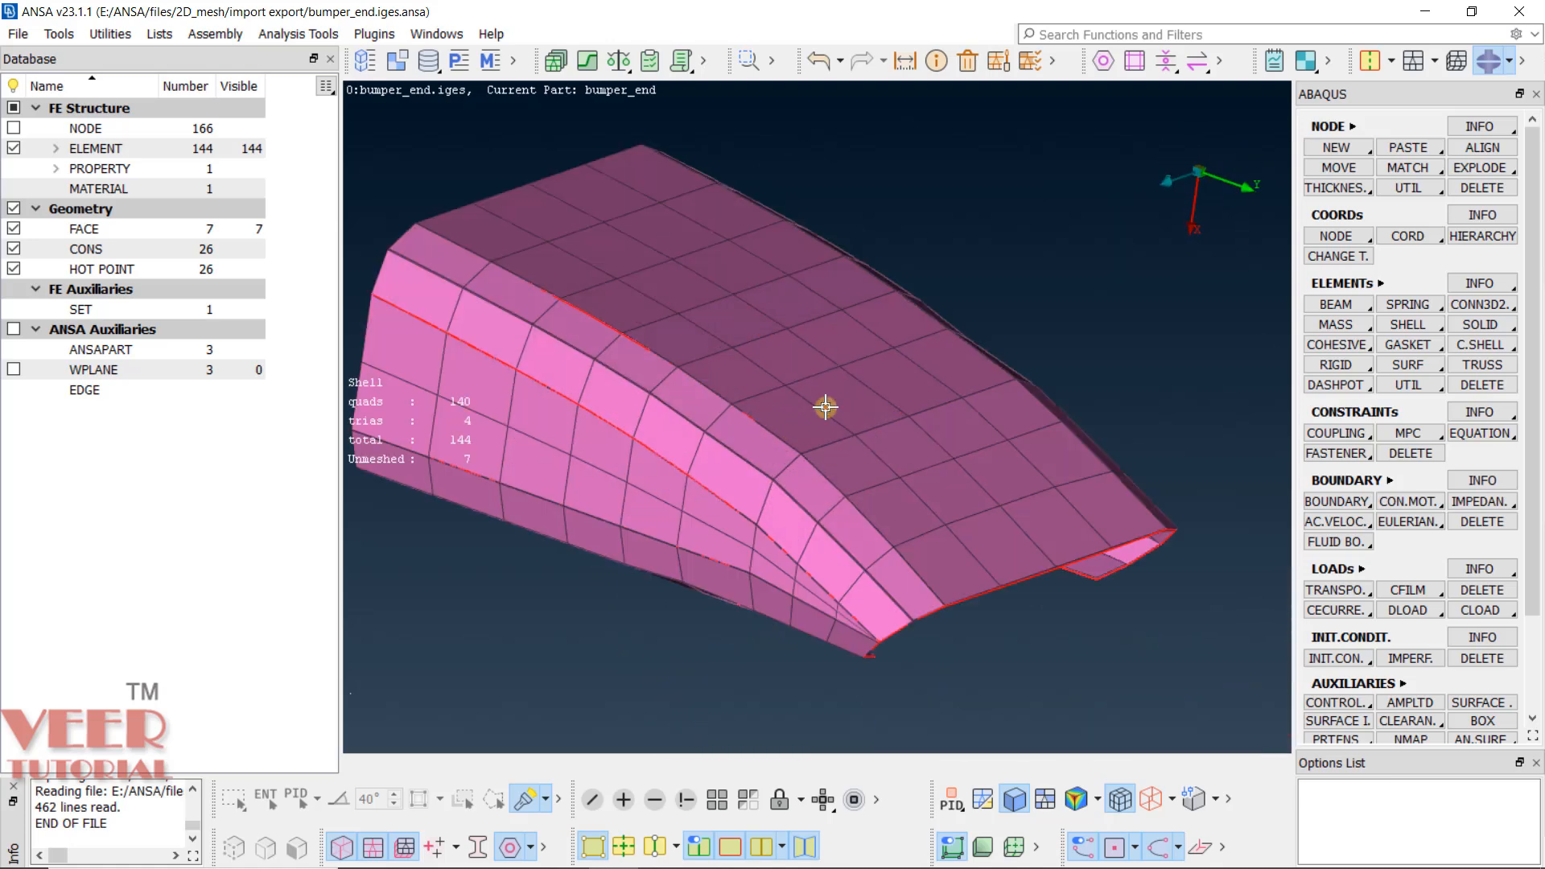
left_click(462, 63)
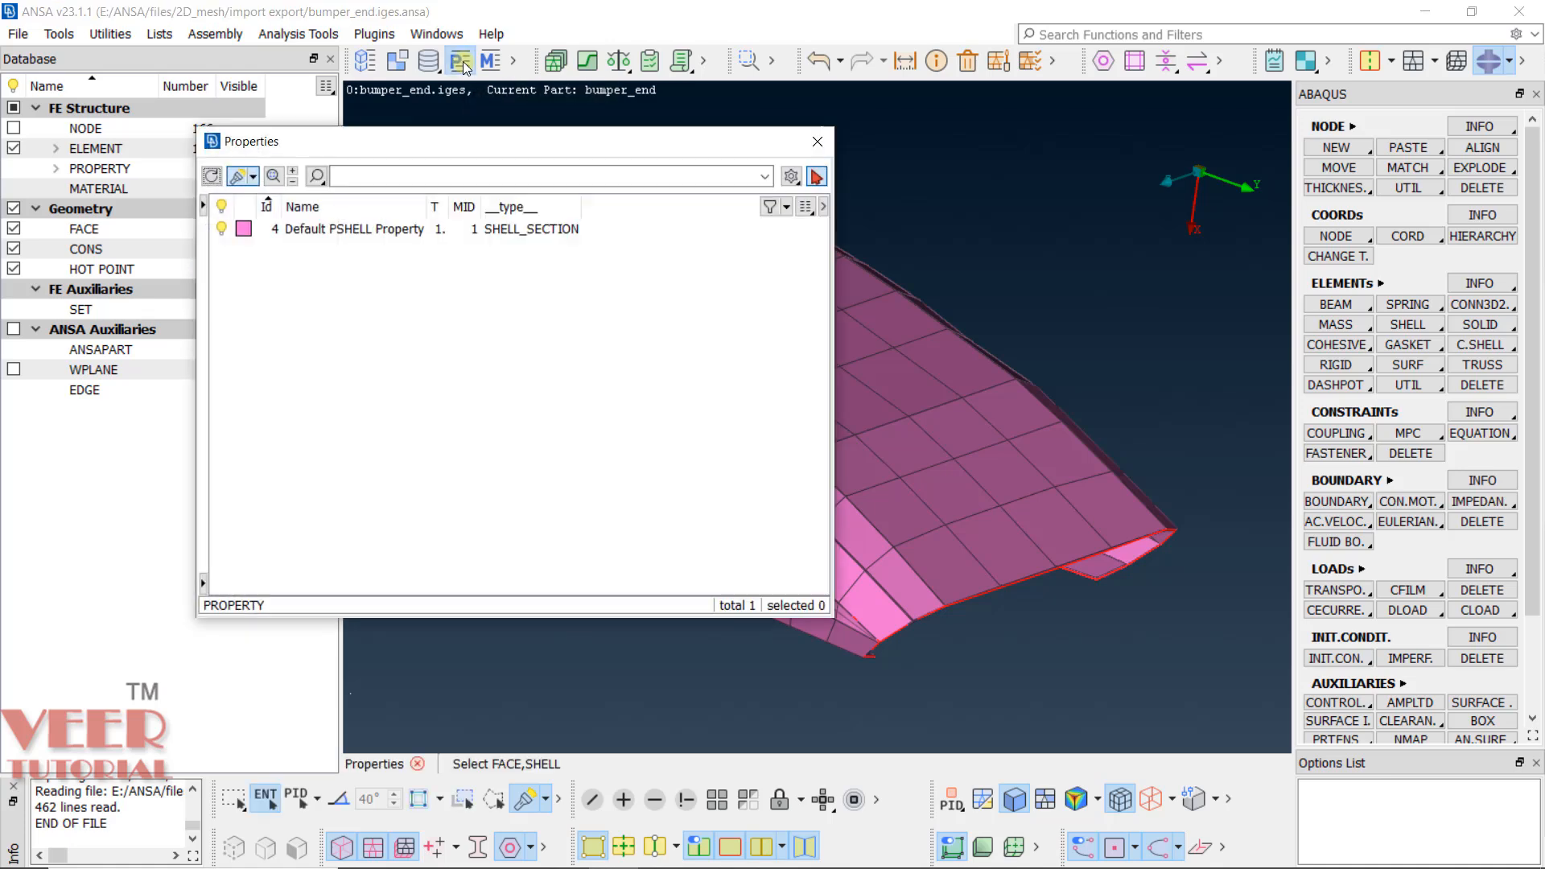
left_click(361, 230)
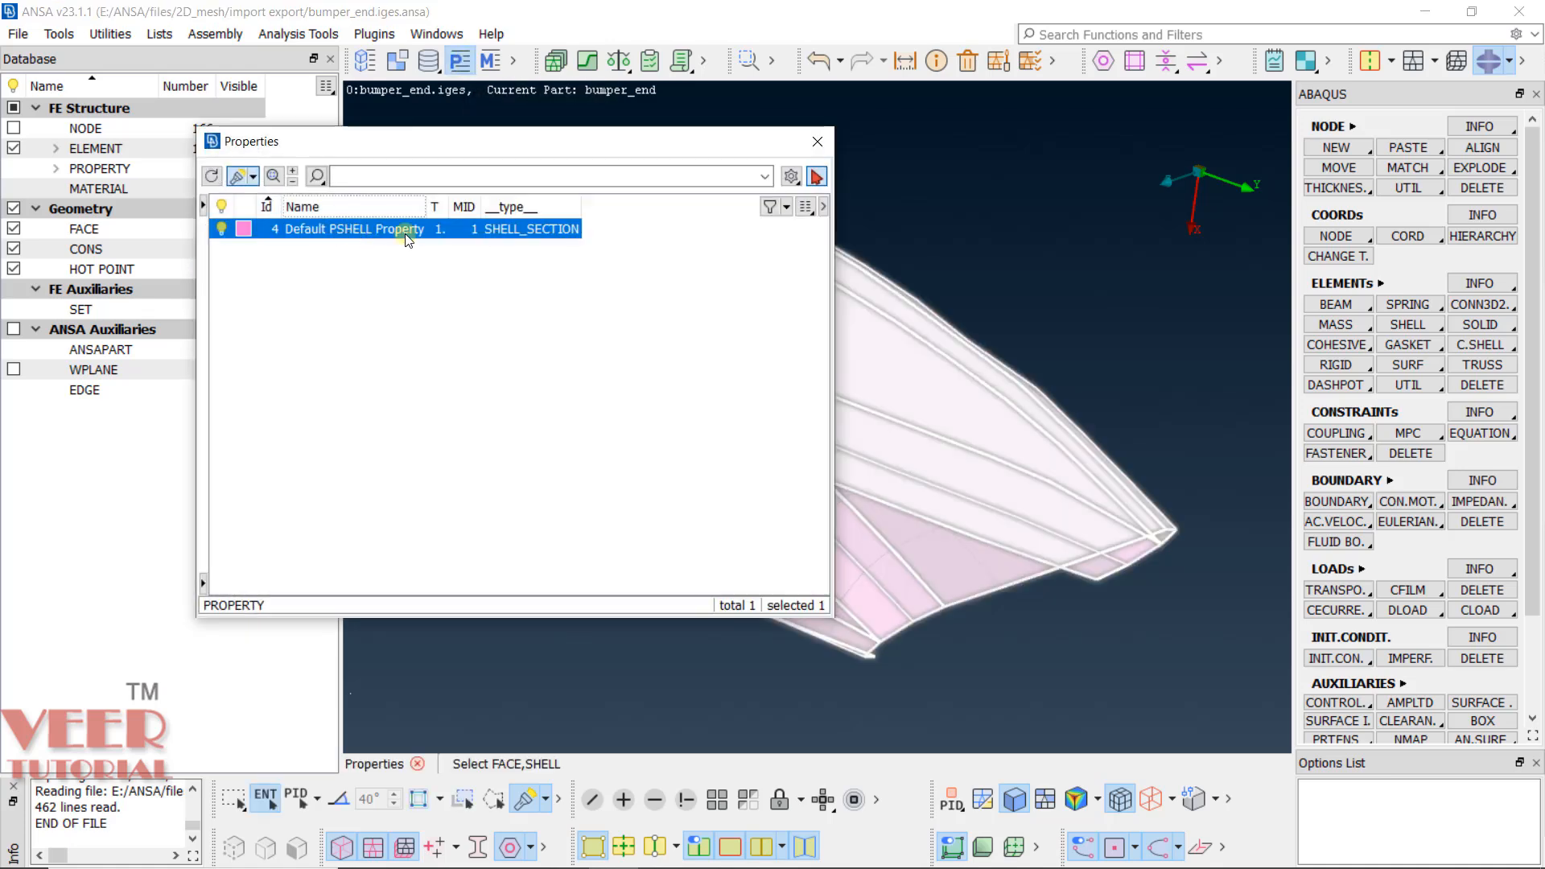
left_click(818, 141)
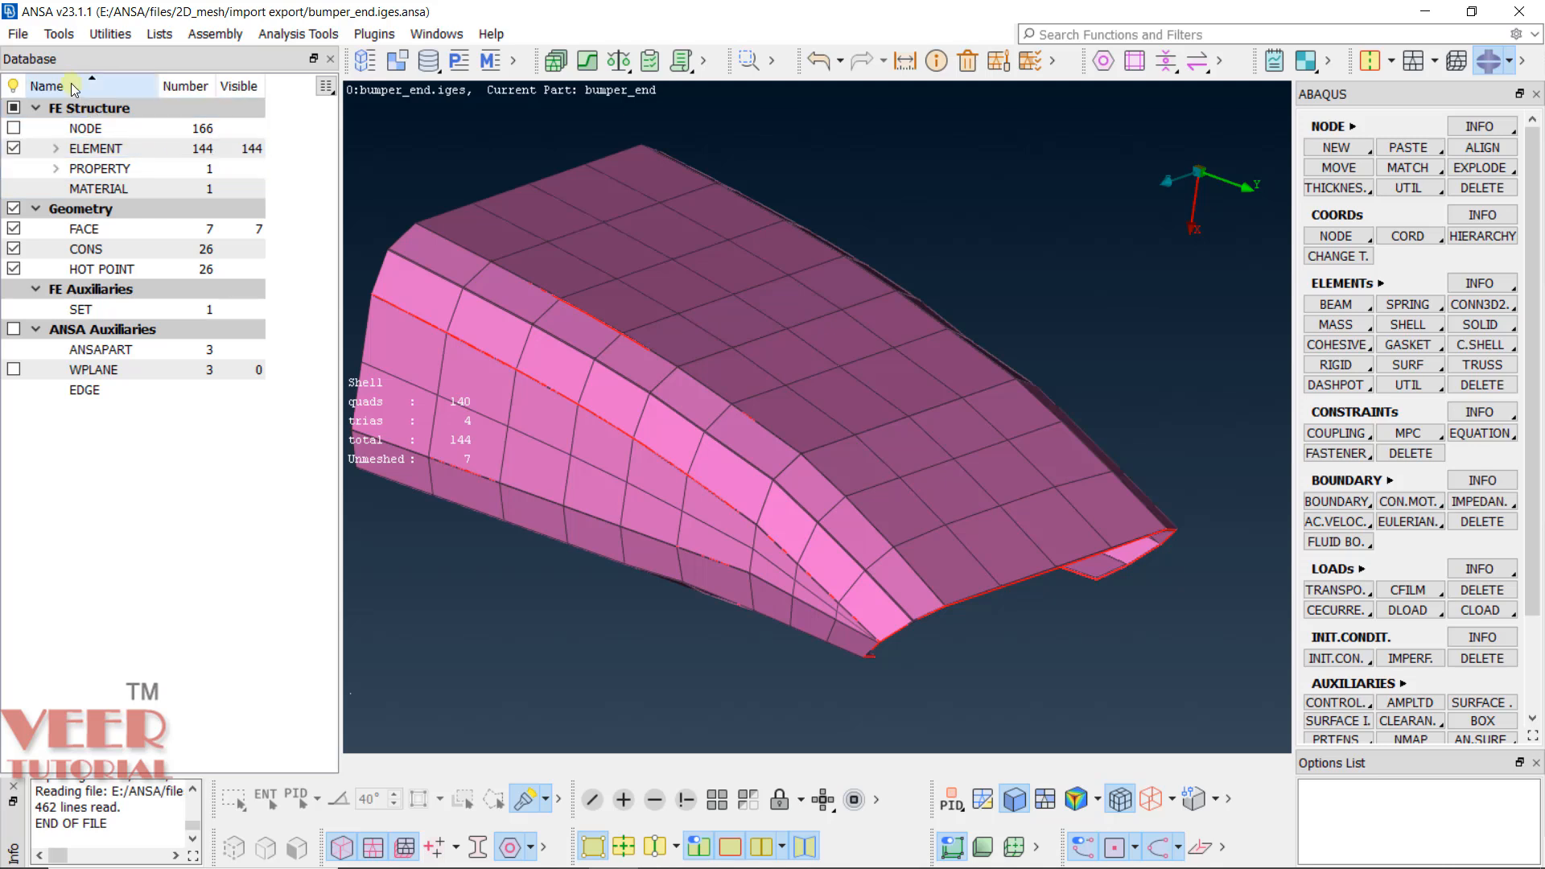
Hide the geometry faces so that the imported shell mesh is displayed alone.
left_click(83, 211)
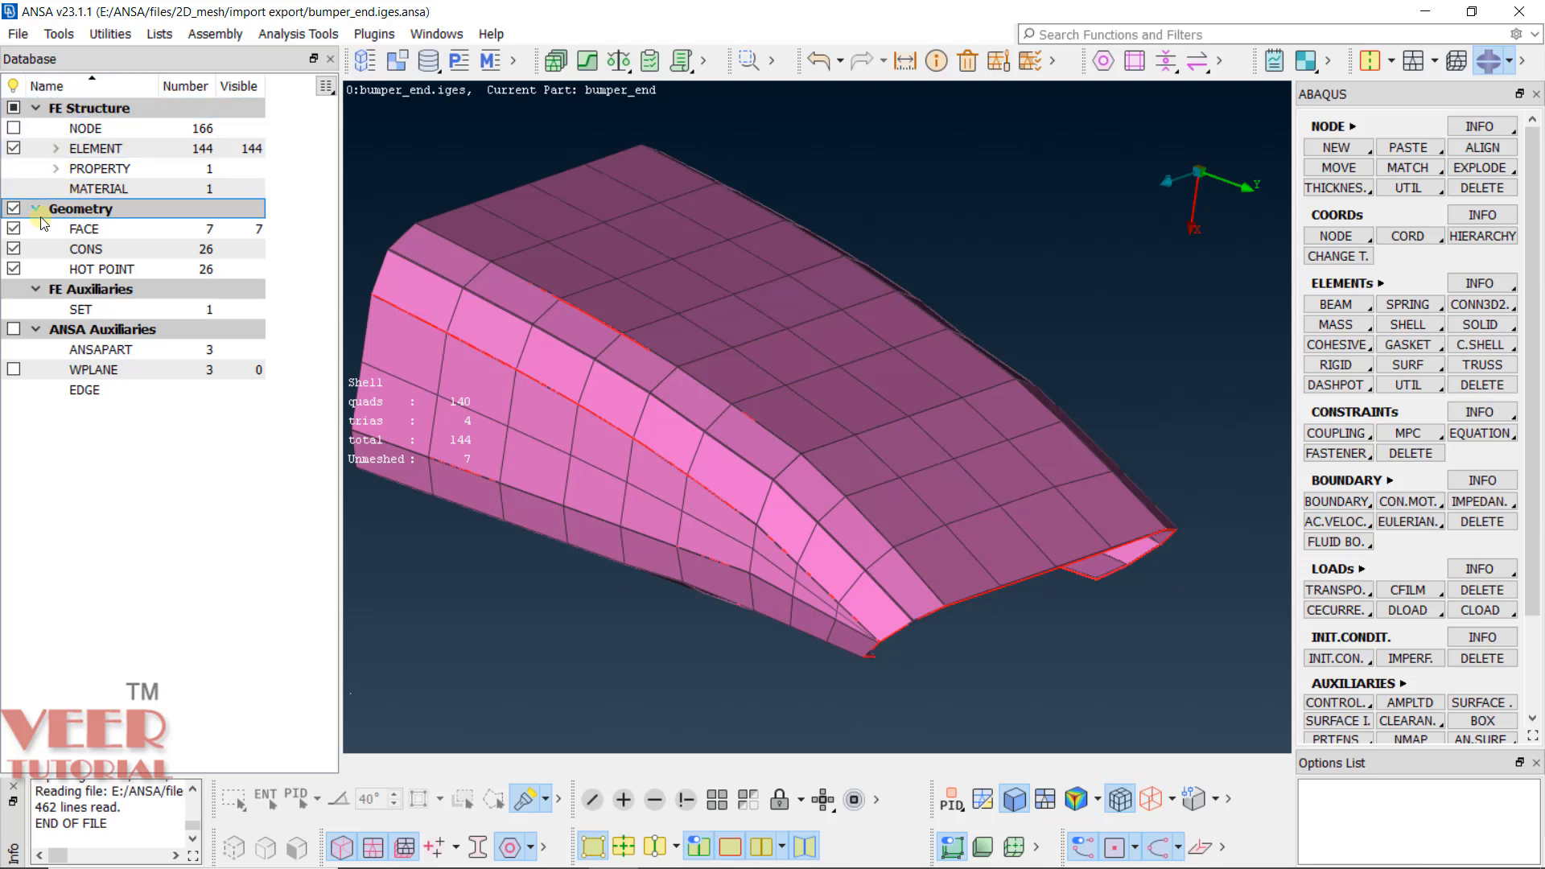
left_click(14, 231)
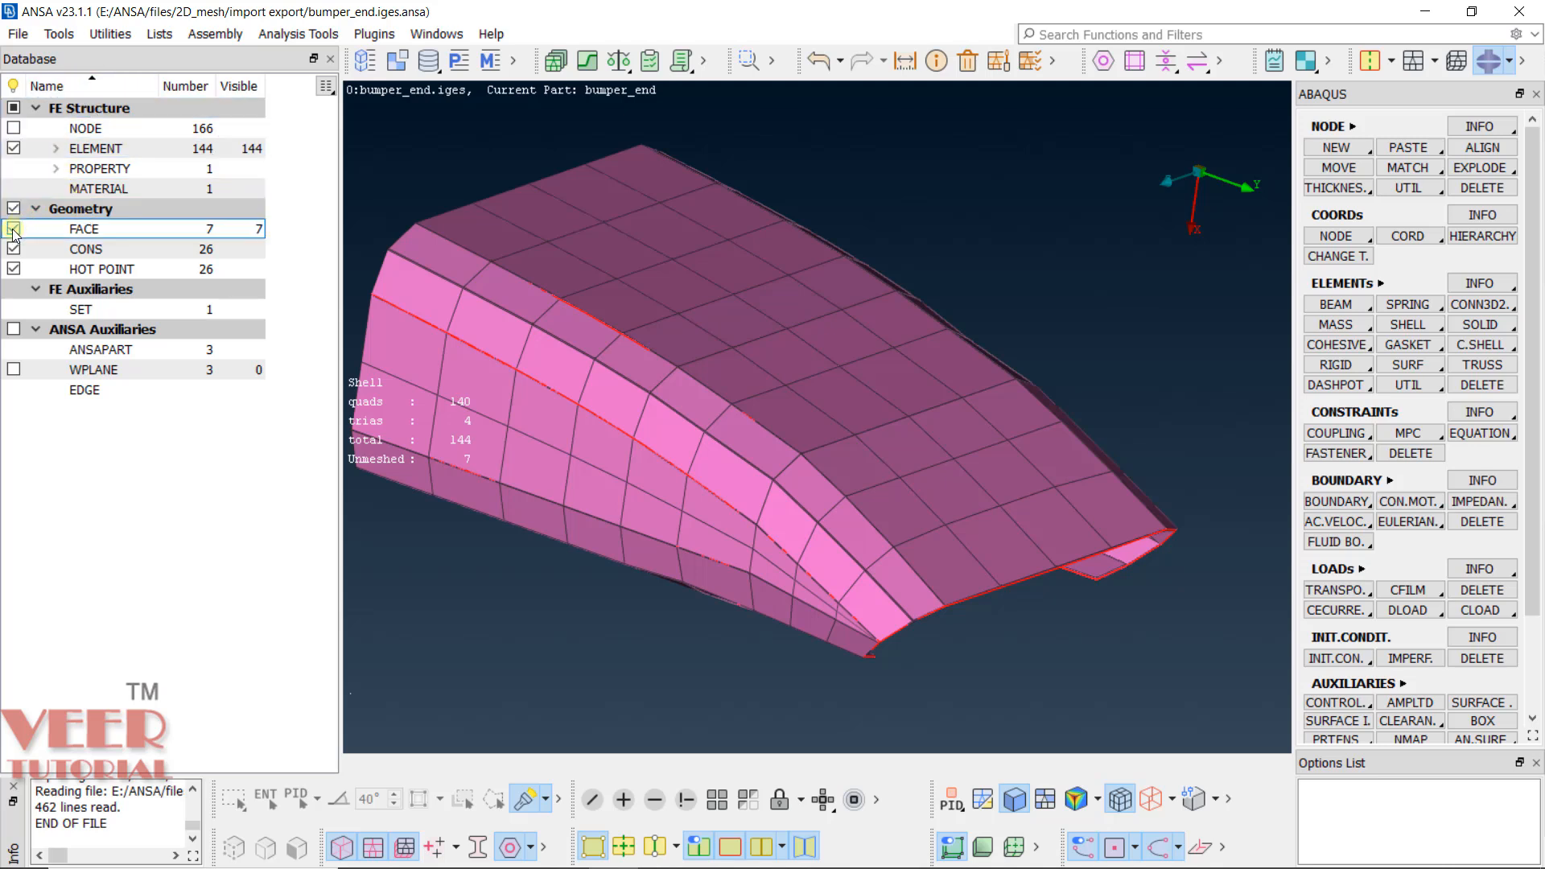
left_click(14, 230)
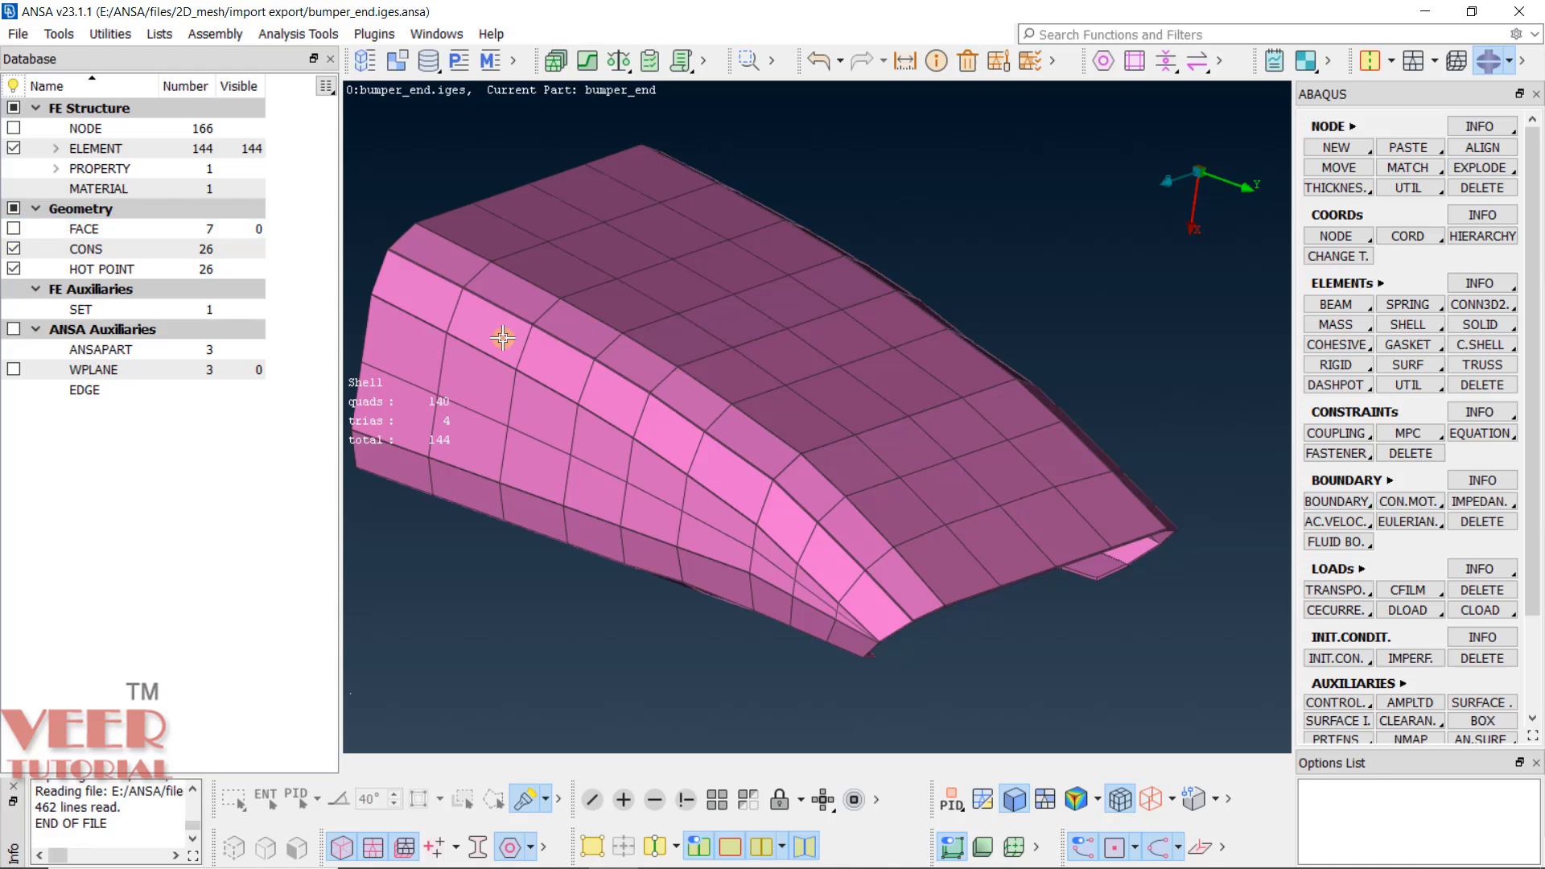
Examine the shell mesh closely along its edges and corners to see how the element thickness is drawn.
left_click_drag(708, 433, 1017, 531, "ctrl")
scroll(724, 477, "up", 2)
scroll(684, 466, "up", 5)
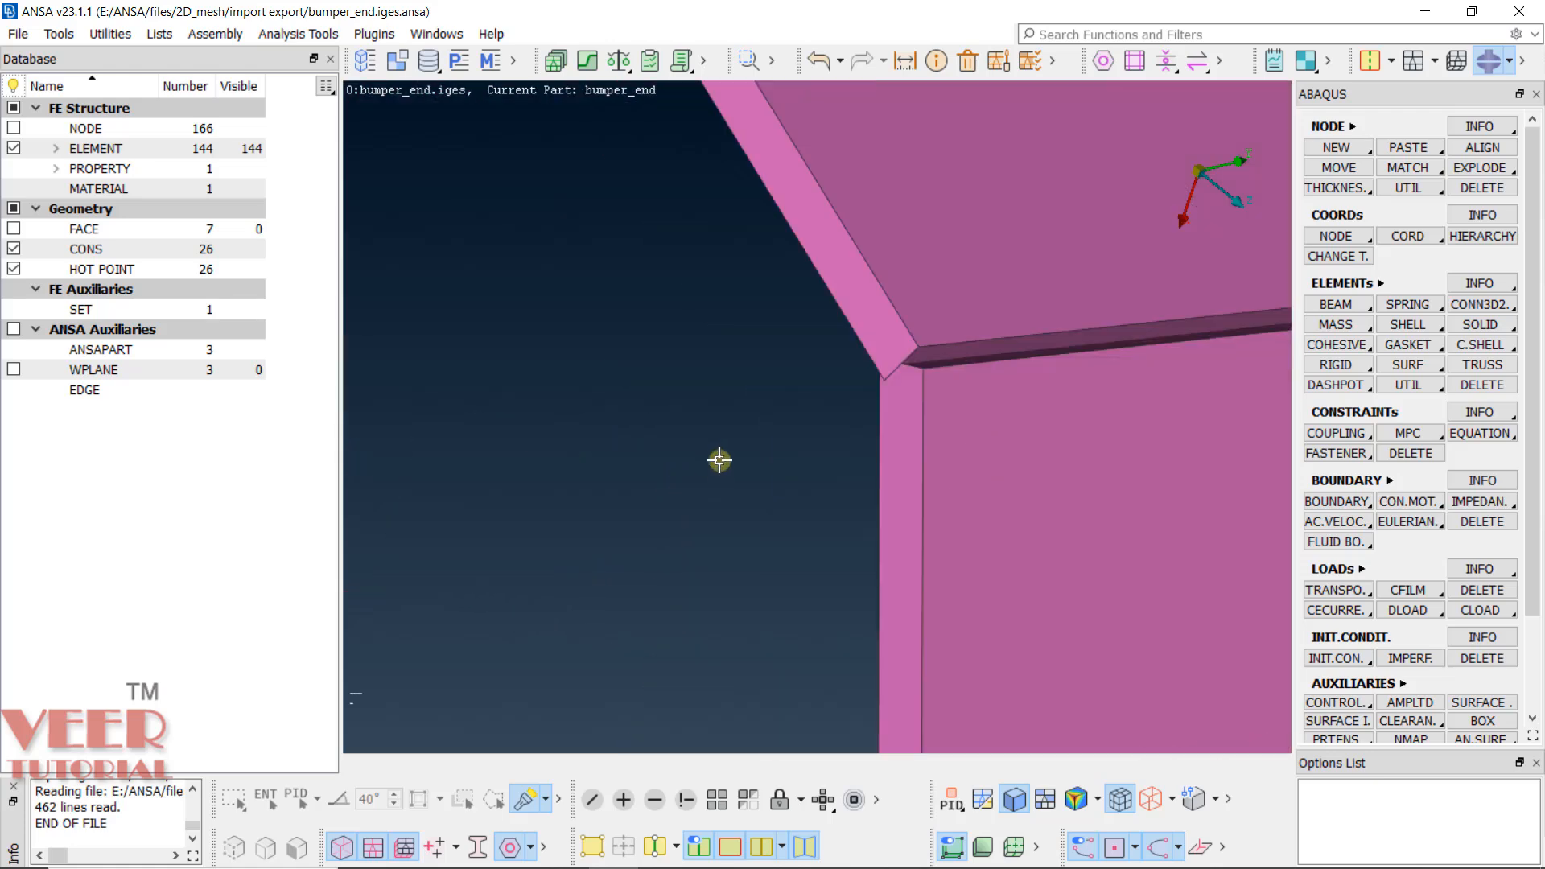
scroll(772, 435, "up", 2)
left_click_drag(818, 450, 590, 428, "ctrl")
scroll(590, 428, "down", 6)
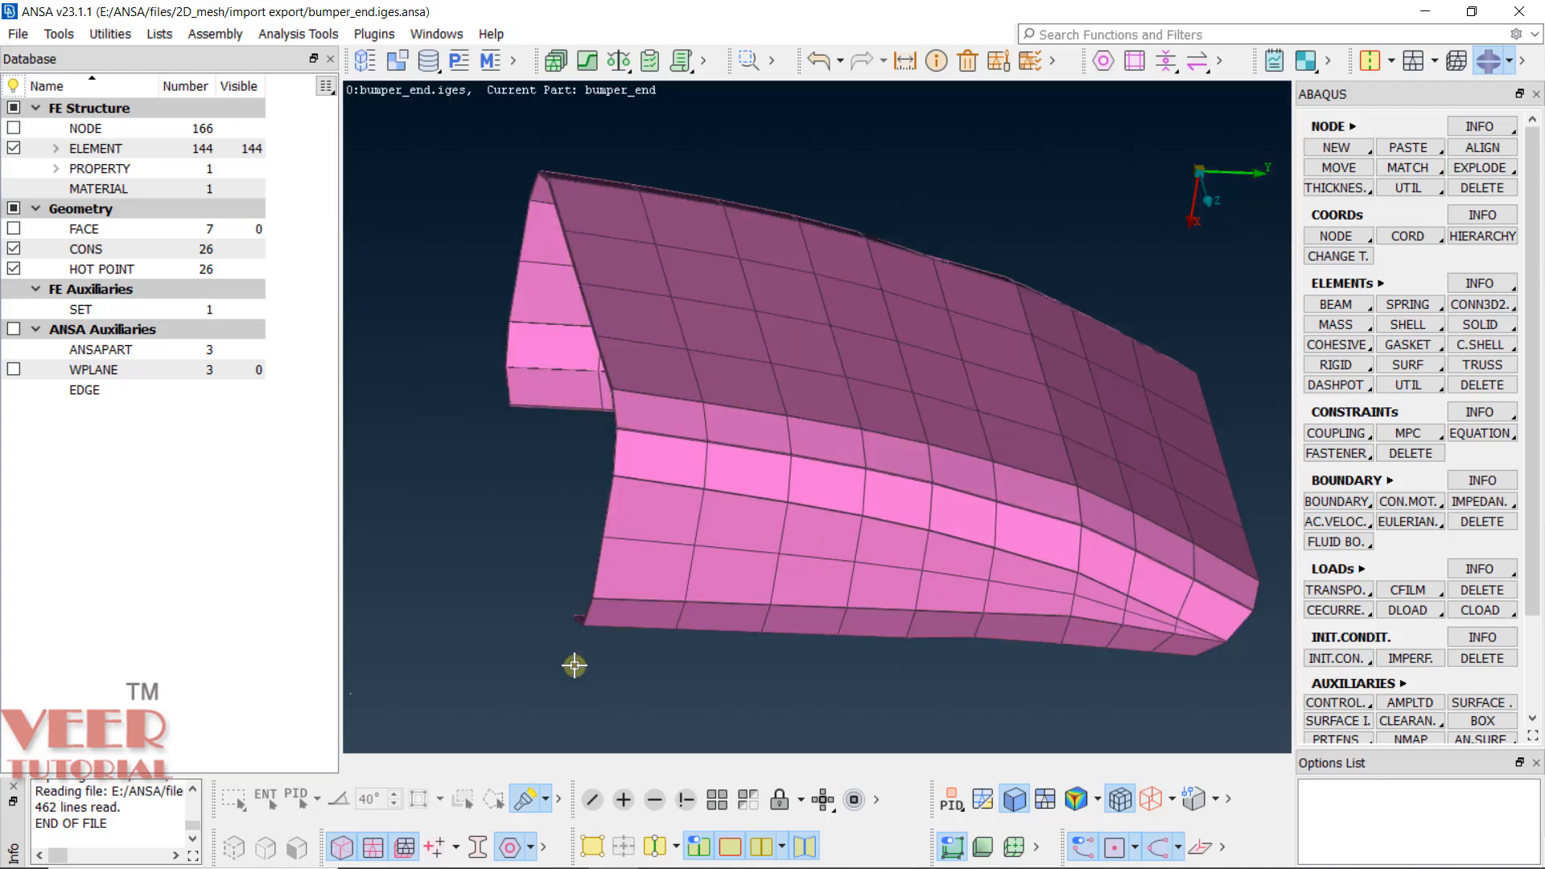
scroll(575, 659, "up", 6)
scroll(535, 573, "up", 5)
left_click_drag(499, 587, 514, 593, "ctrl")
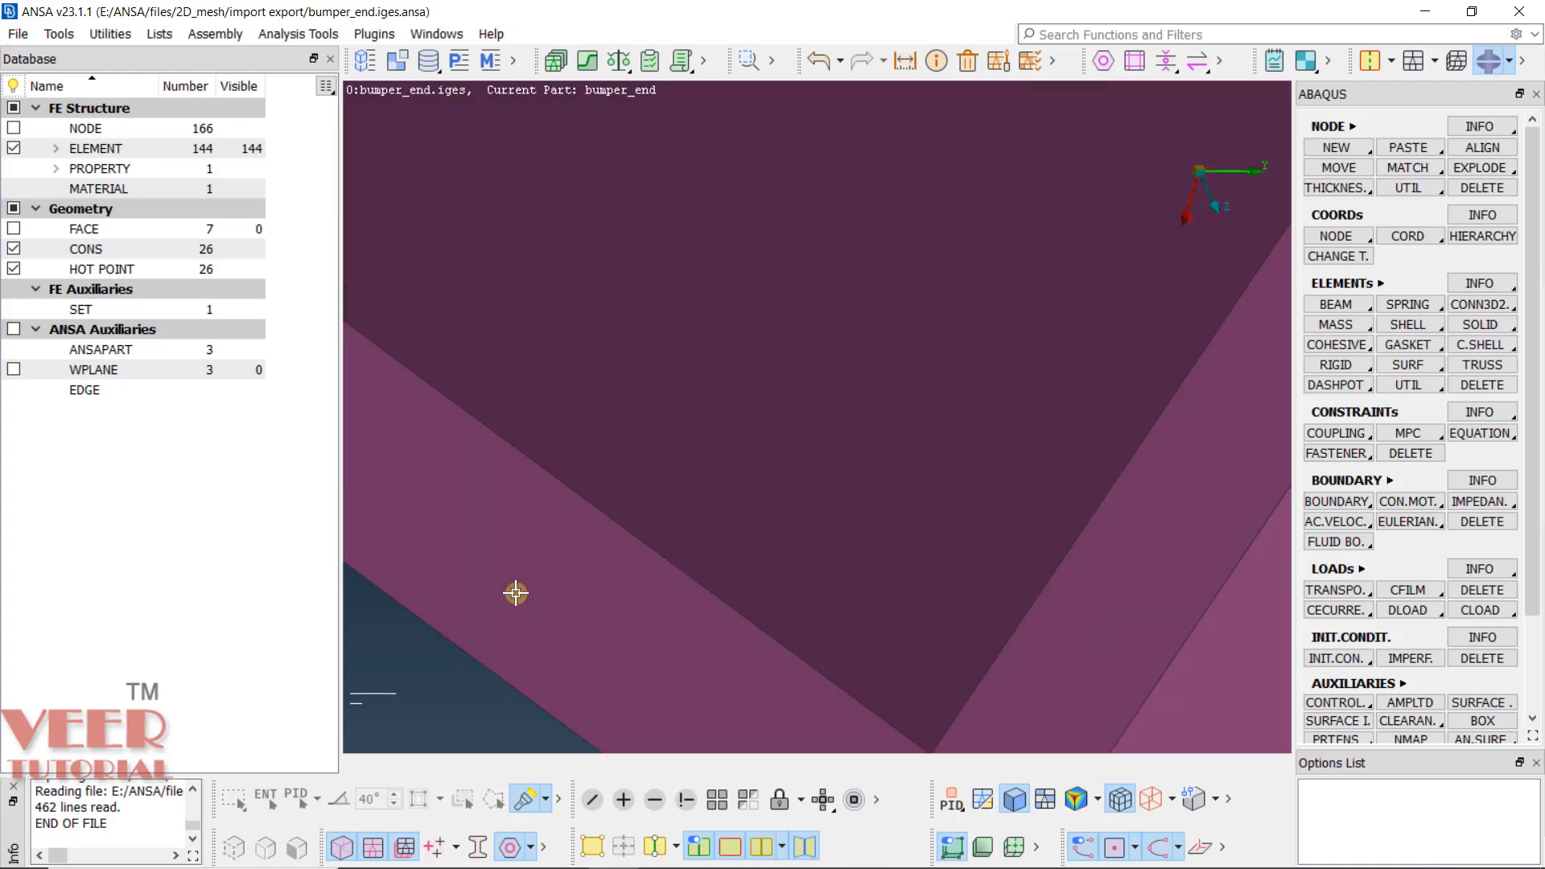
scroll(884, 541, "down", 7)
left_click_drag(909, 459, 868, 438, "ctrl")
scroll(633, 517, "down", 5)
scroll(684, 515, "up", 6)
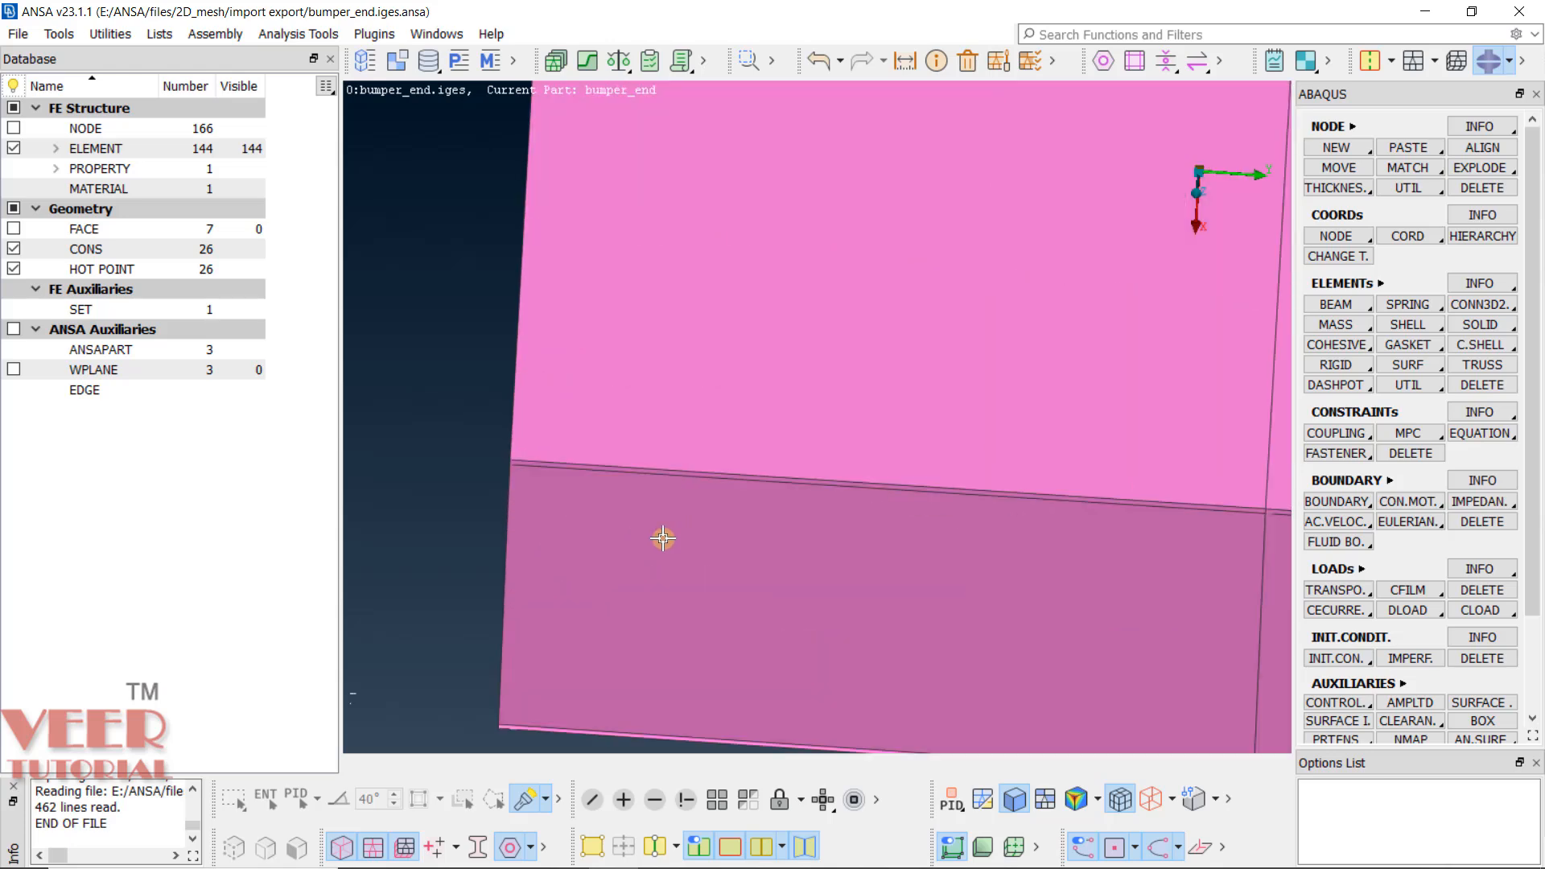
left_click_drag(663, 538, 617, 579, "ctrl")
scroll(804, 544, "down", 5)
scroll(671, 574, "up", 6)
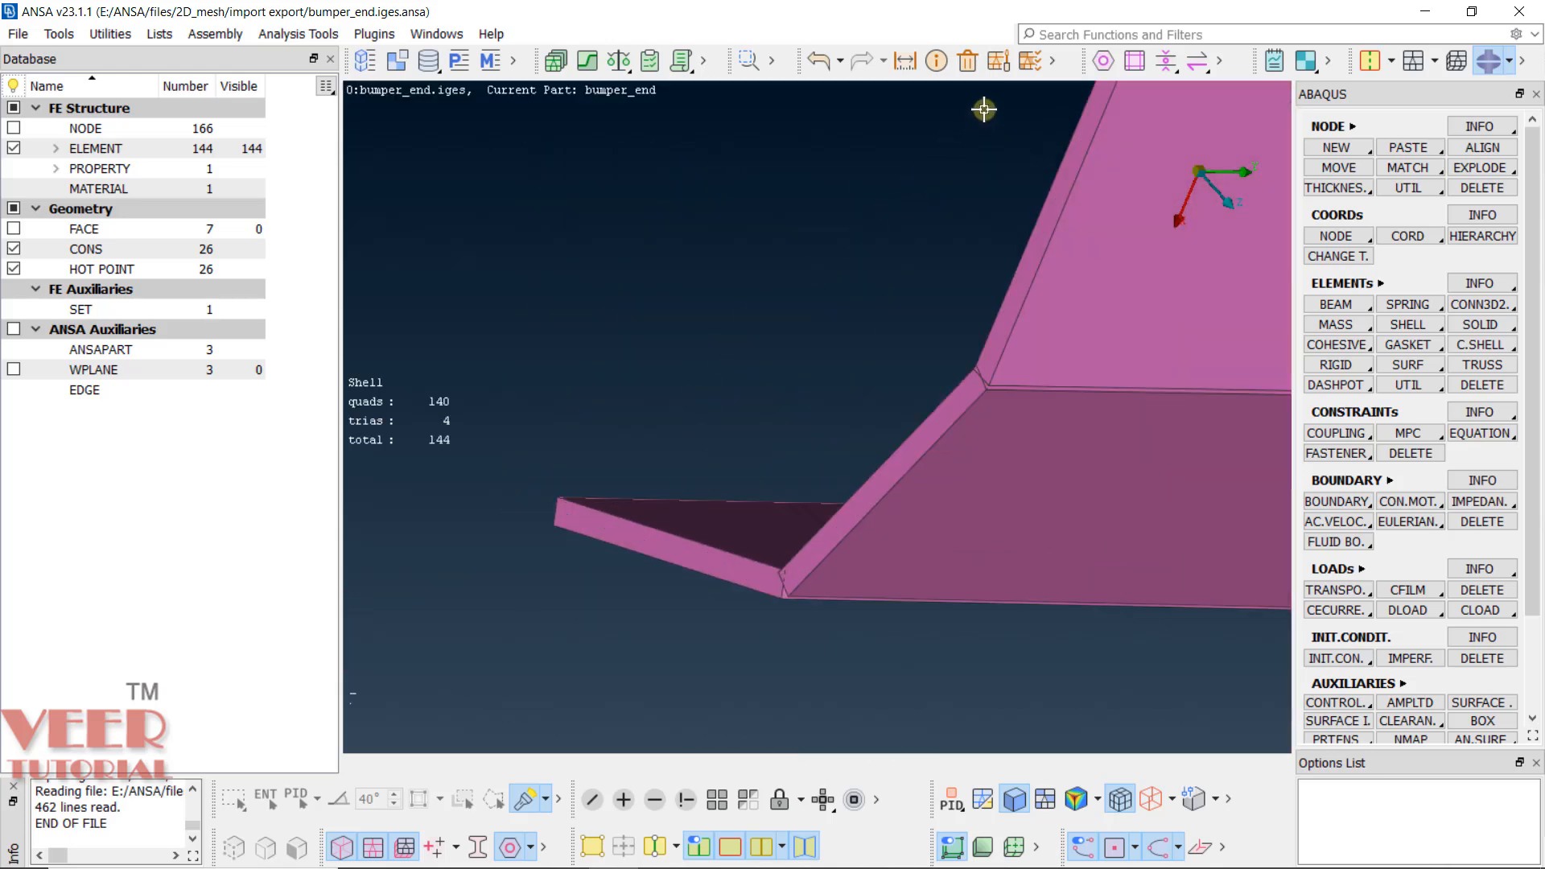
Turn off Draw shell as solid in the presentation parameters and accept the settings.
left_click(1036, 63)
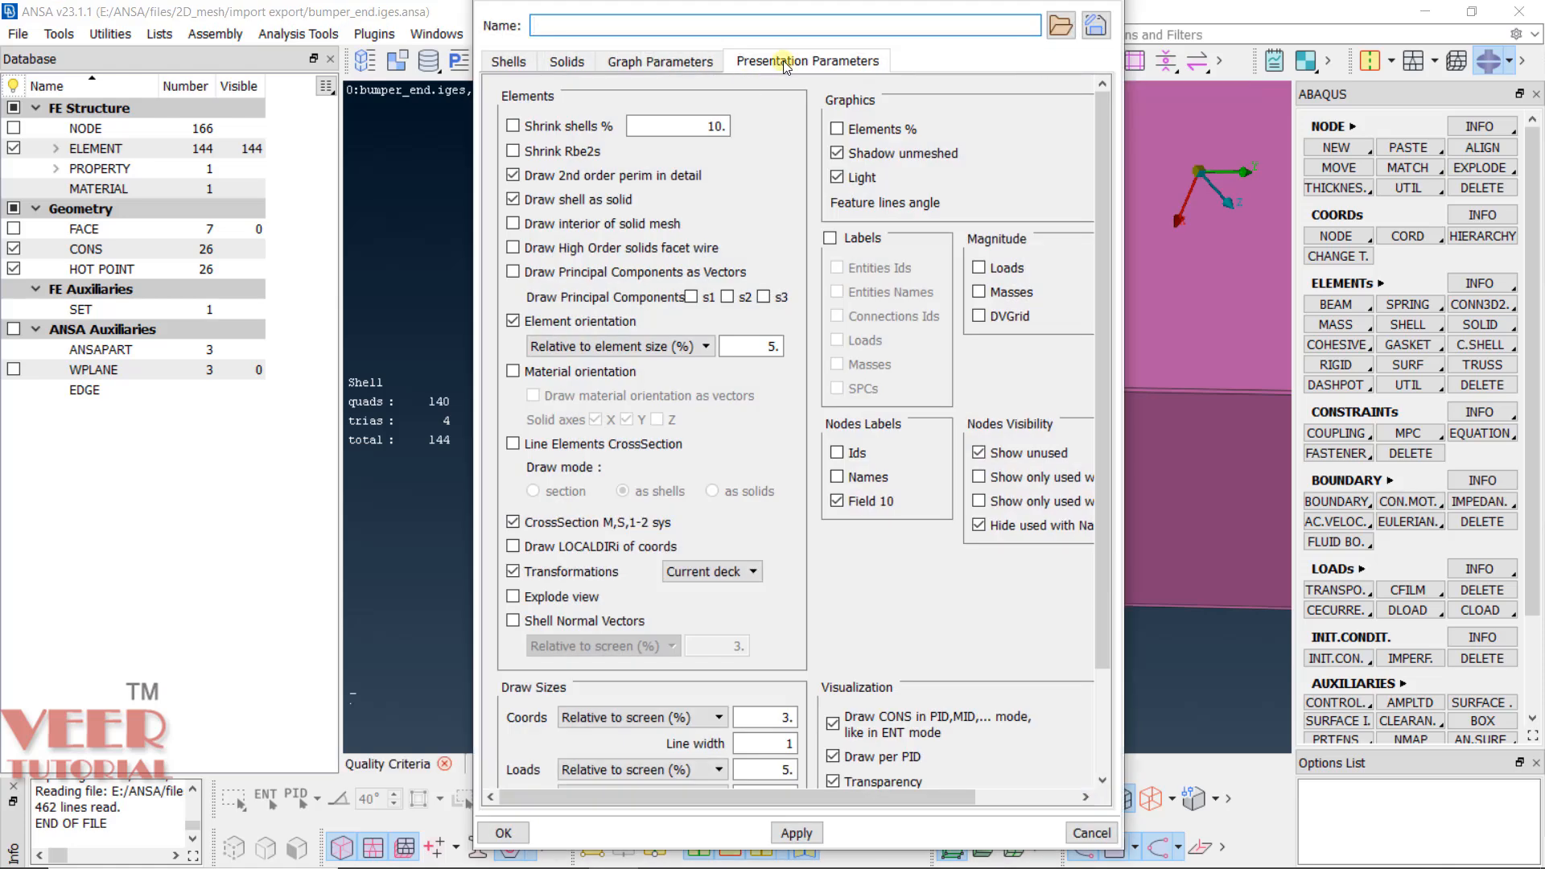
left_click(511, 200)
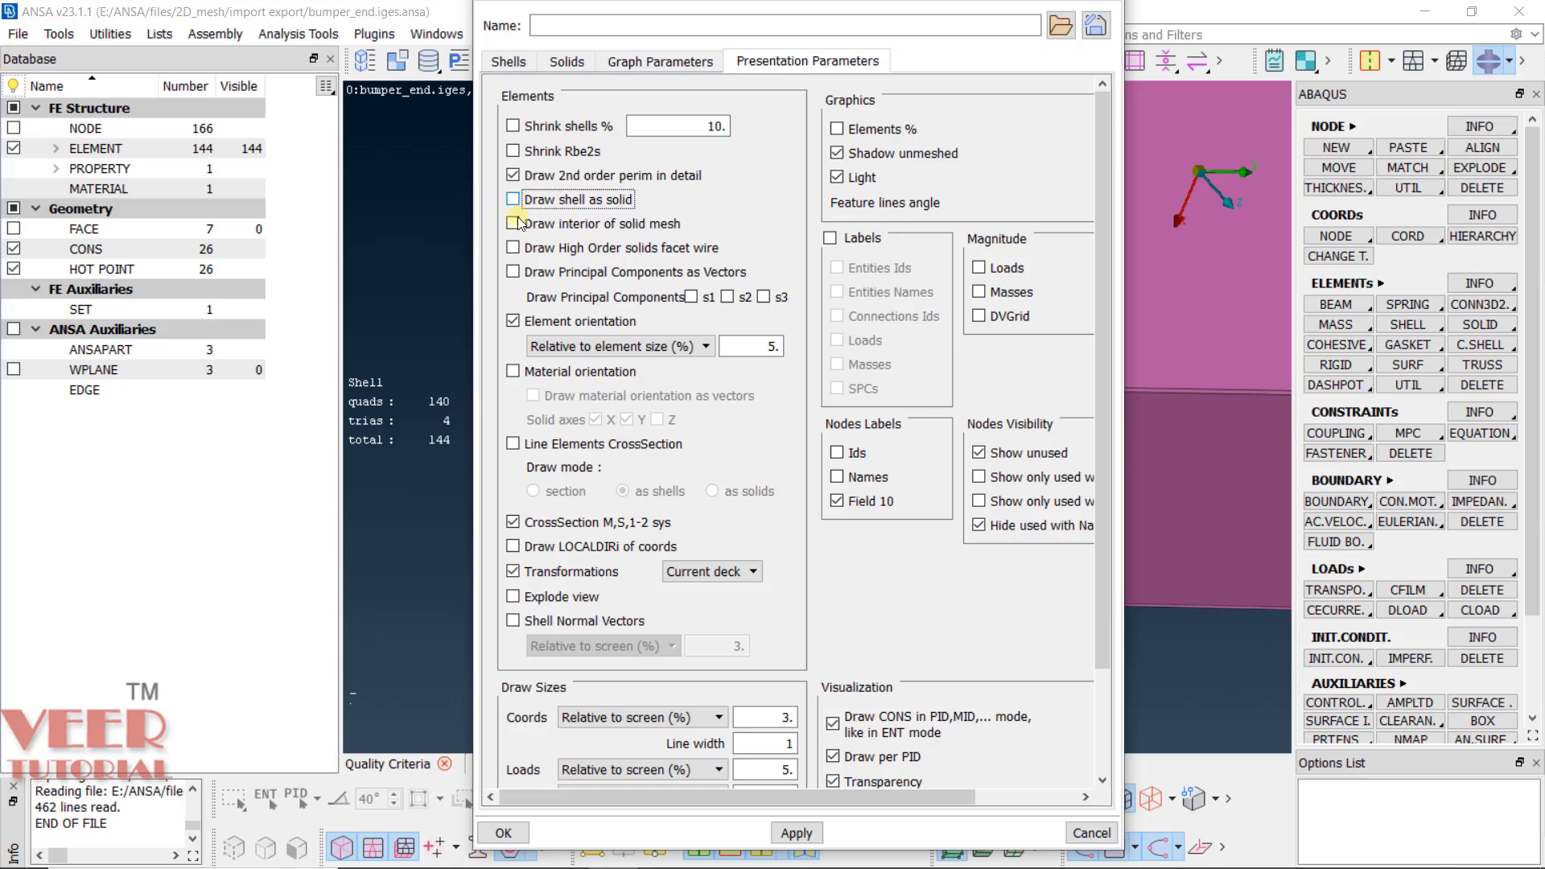
left_click(504, 832)
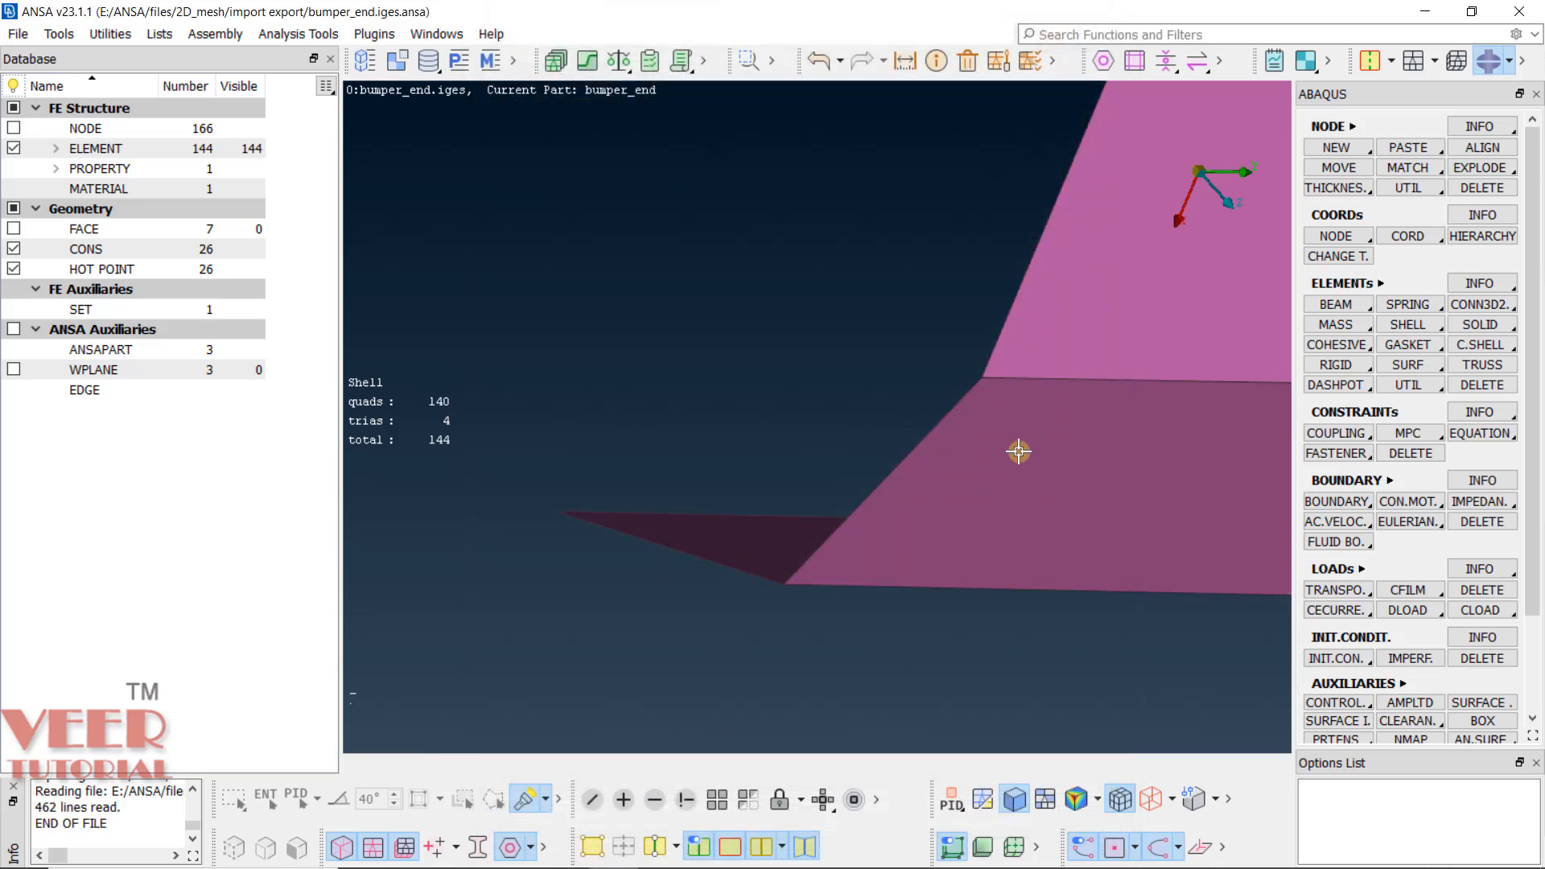
Inspect the mesh edges without drawn thickness, and show the geometry faces together with the mesh again.
scroll(738, 515, "down", 5)
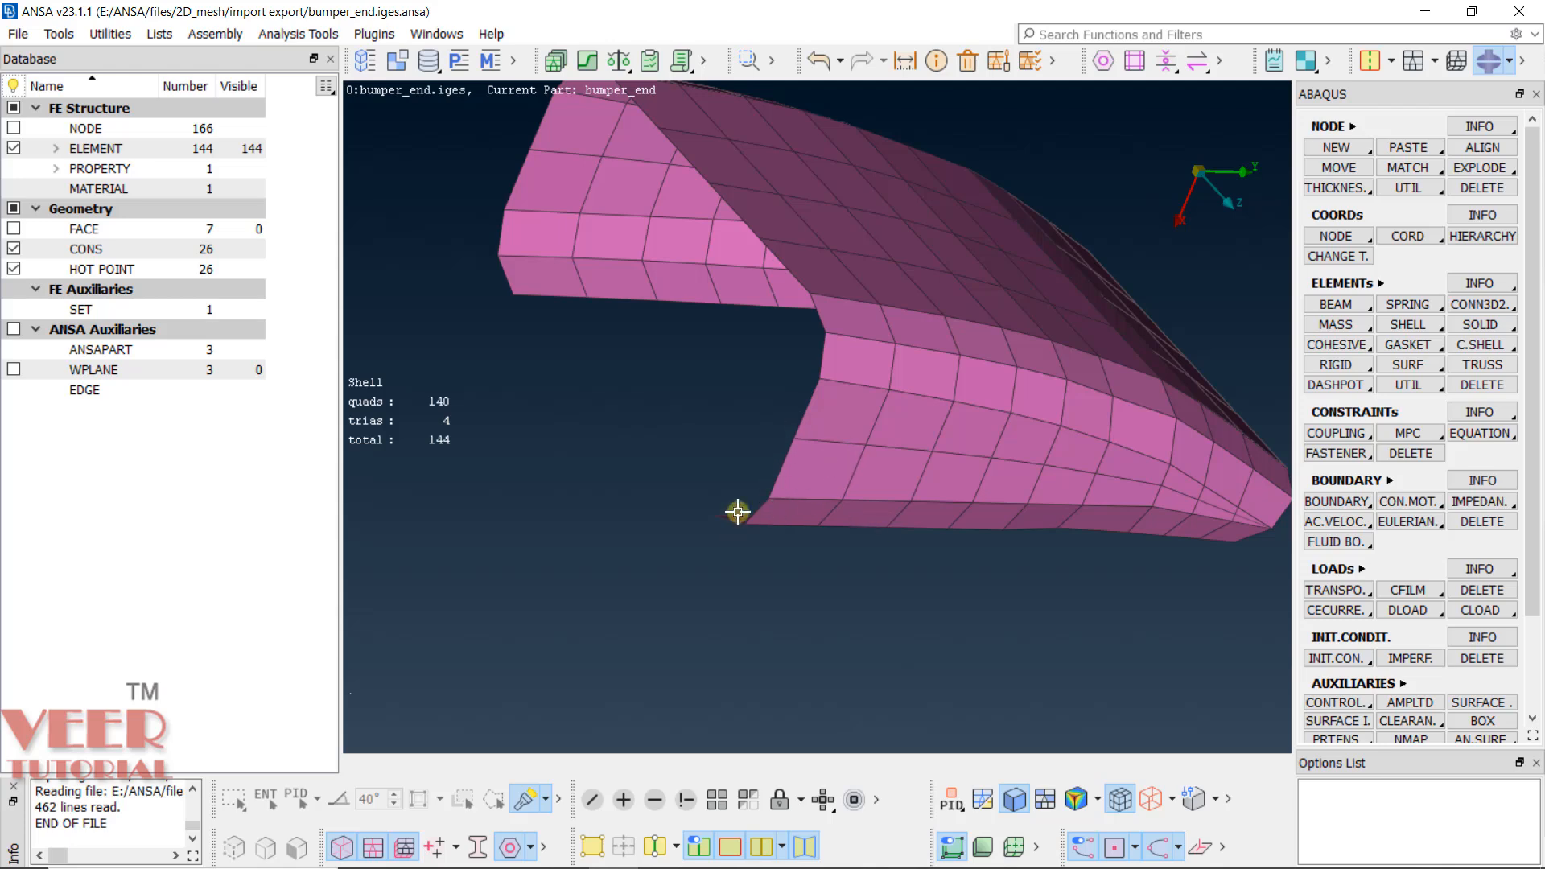
scroll(738, 512, "up", 8)
left_click_drag(737, 604, 626, 557, "ctrl")
scroll(729, 624, "down", 8)
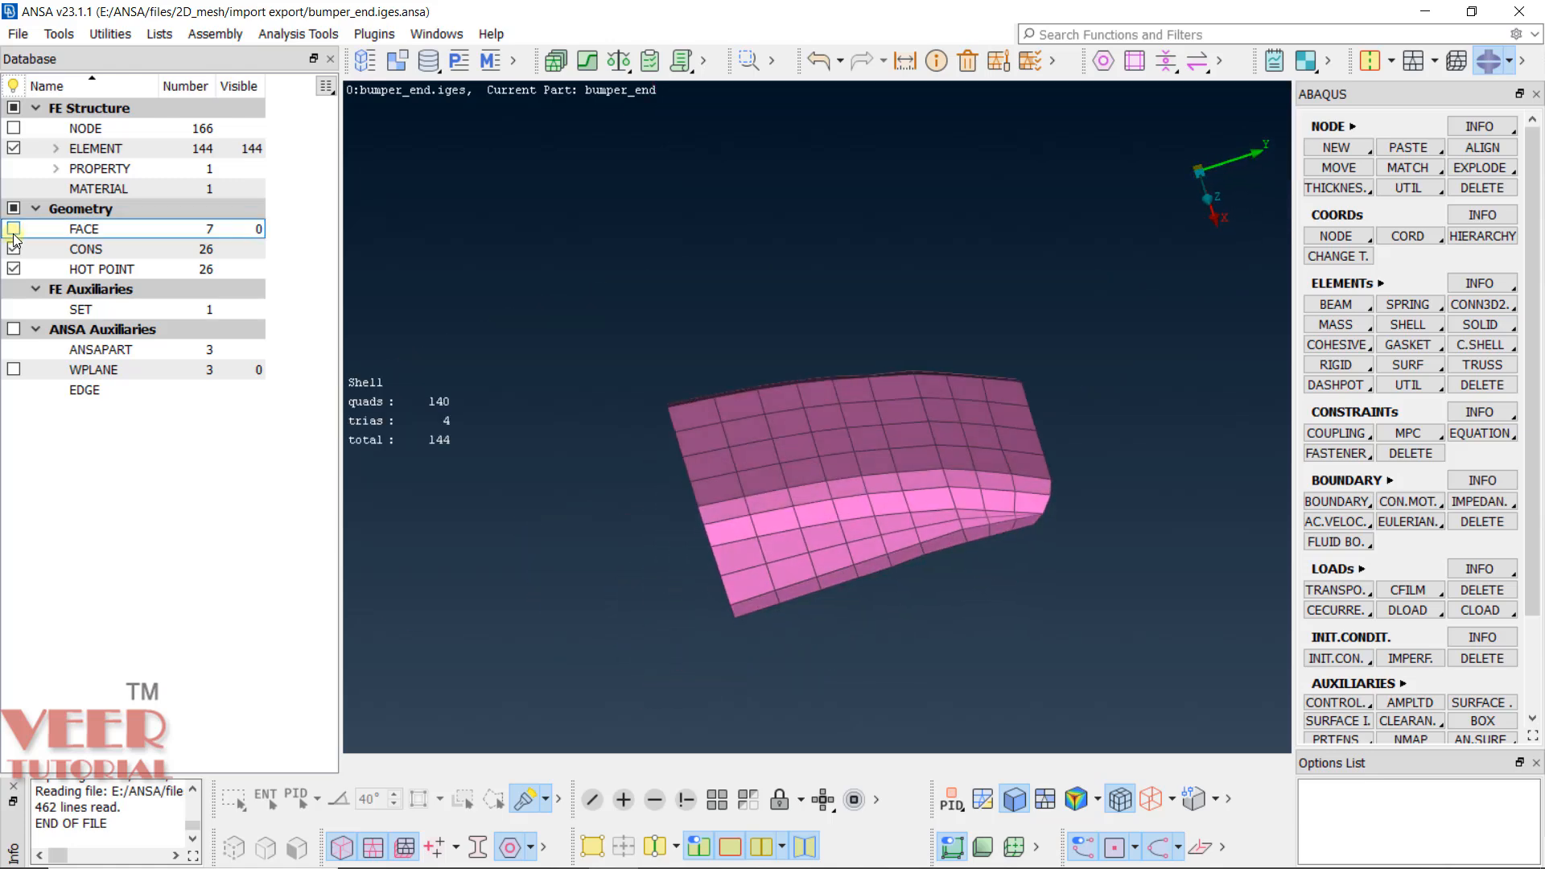
left_click(14, 229)
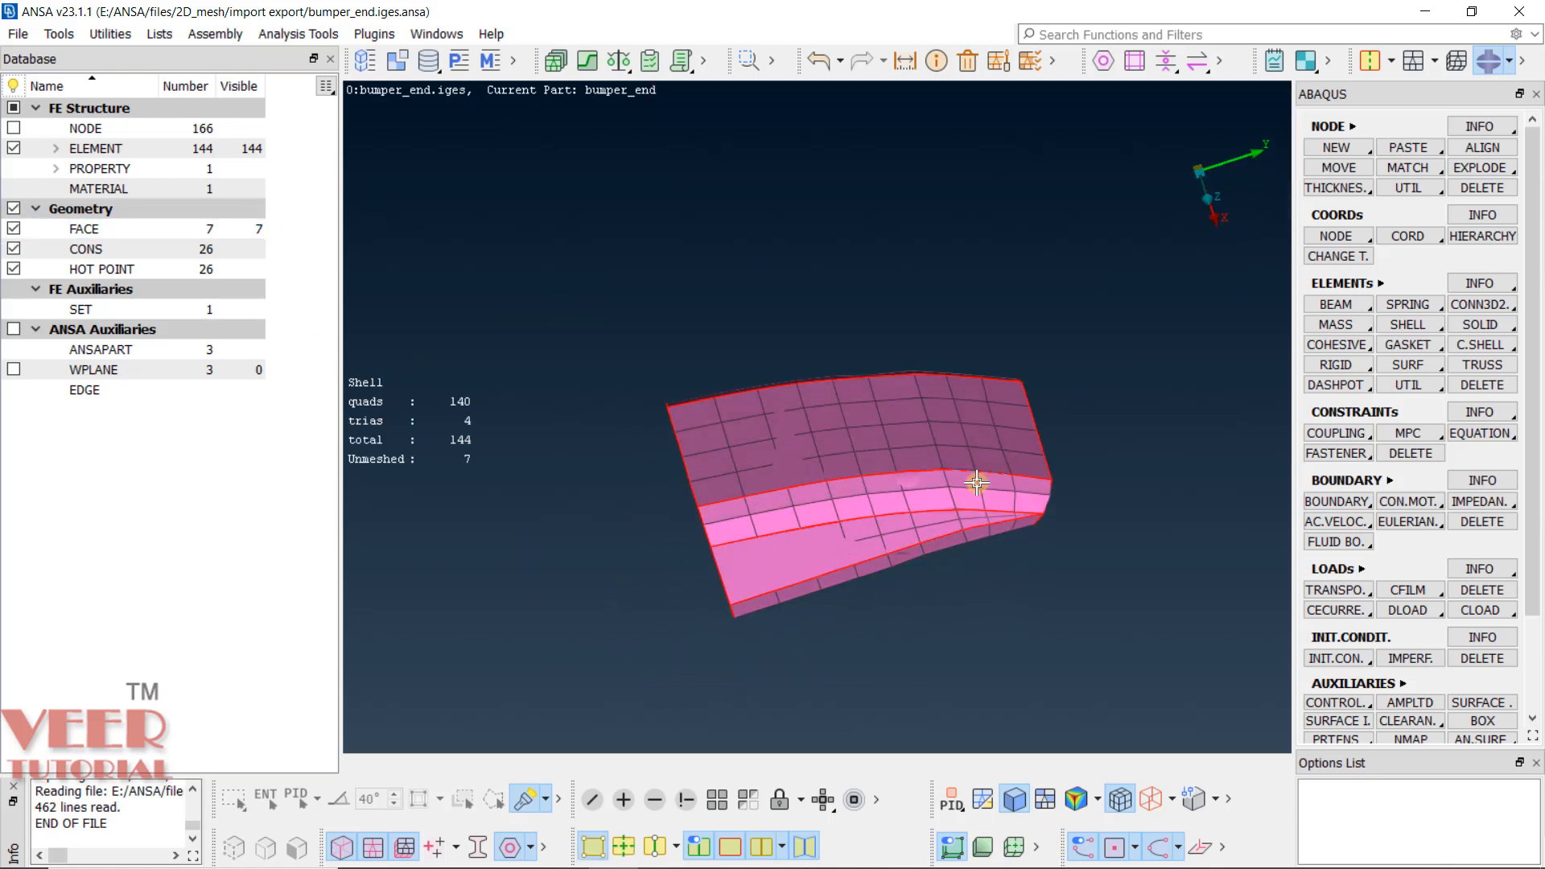
left_click_drag(1024, 466, 945, 475, "ctrl")
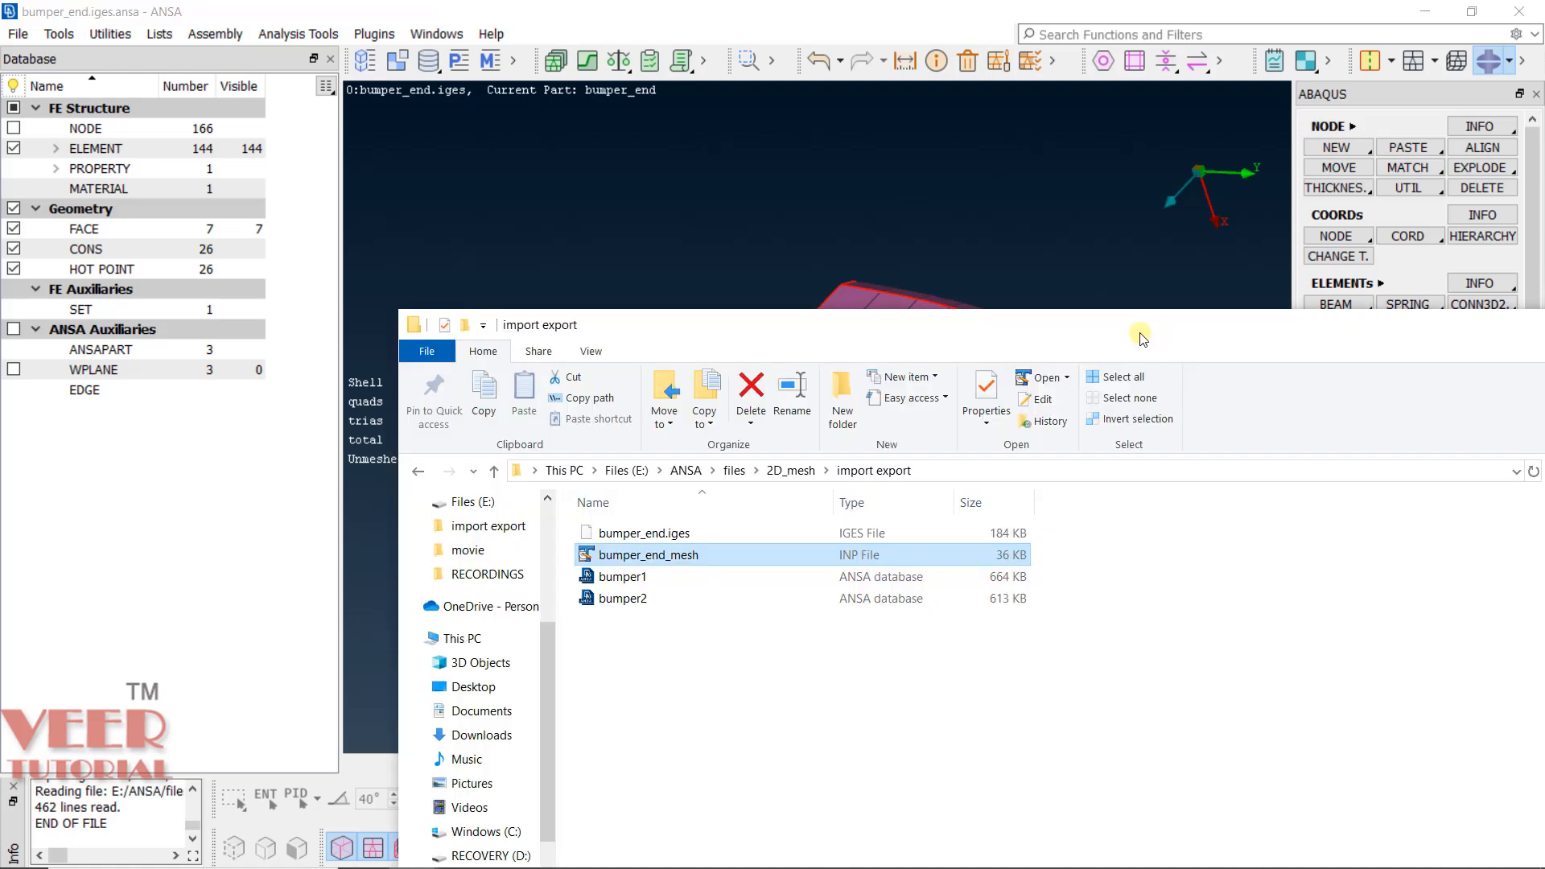
left_click(651, 587)
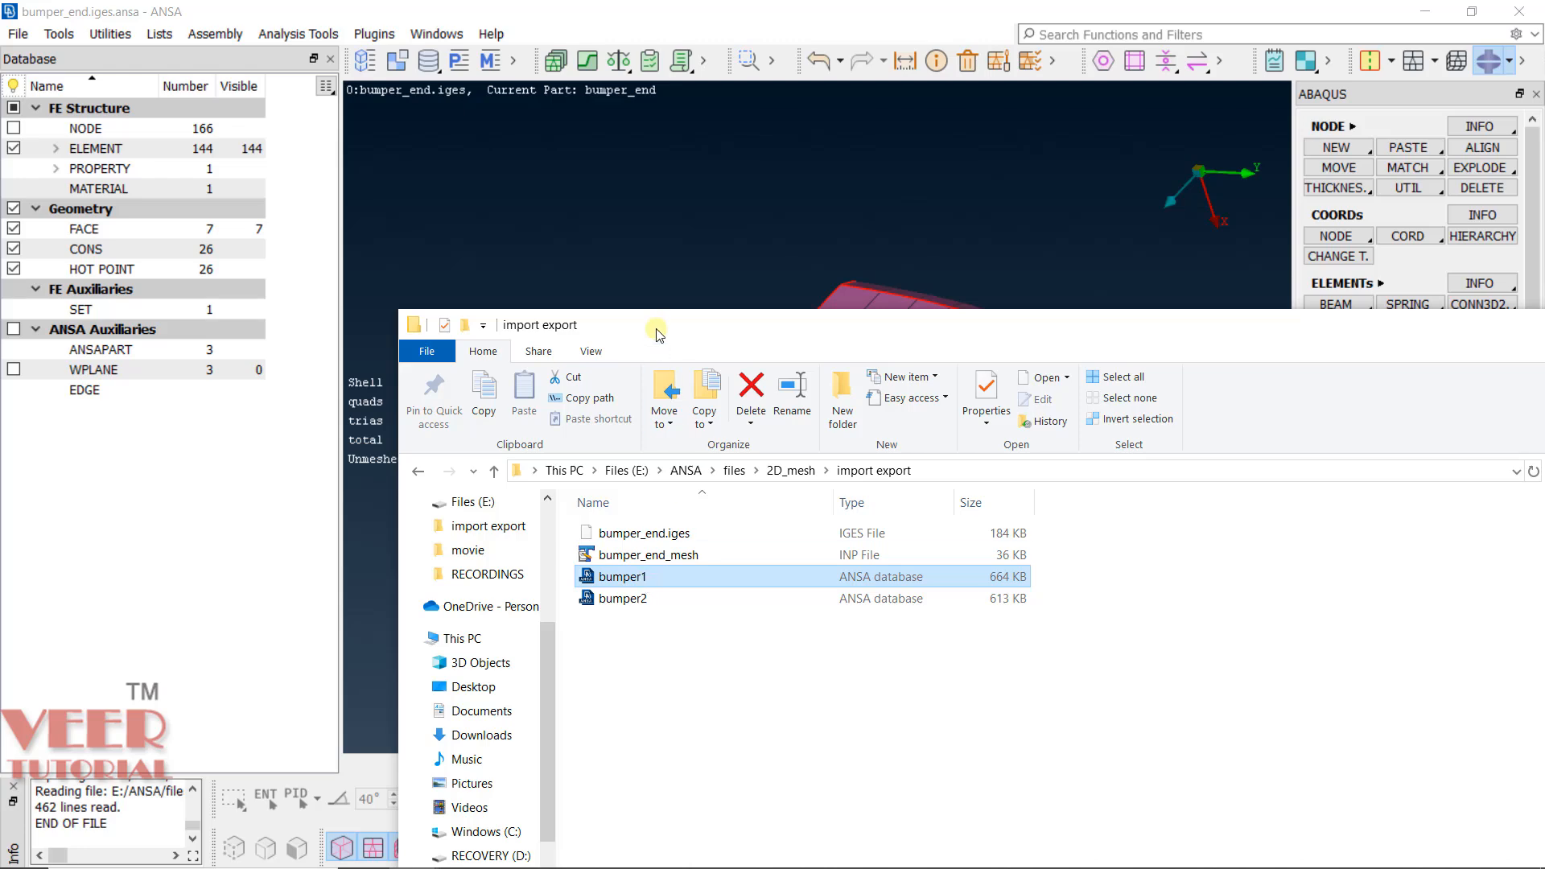
left_click(14, 38)
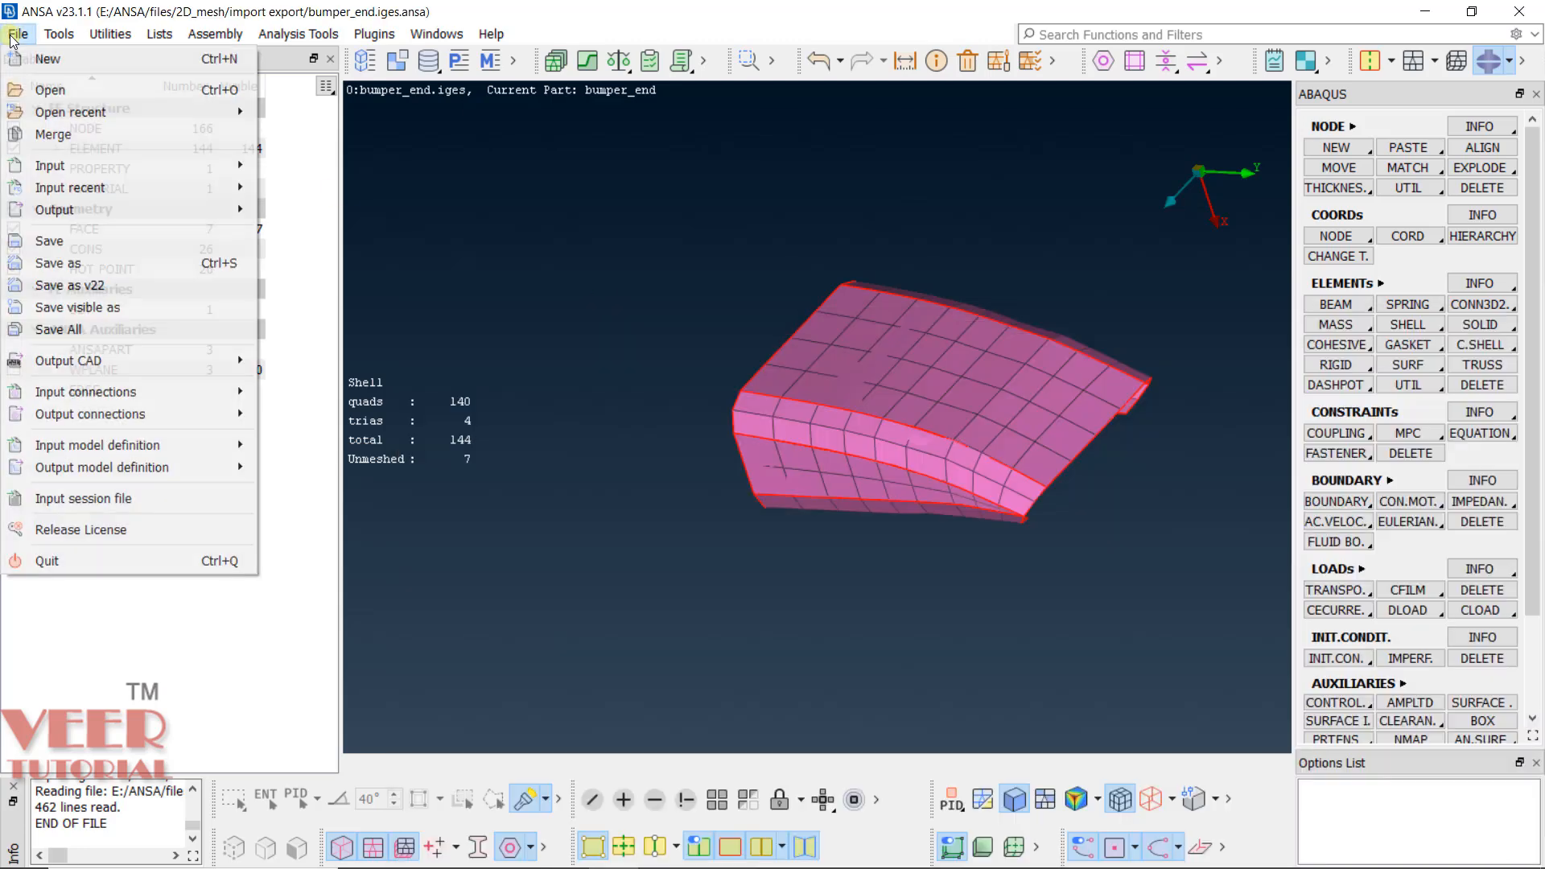
left_click(40, 89)
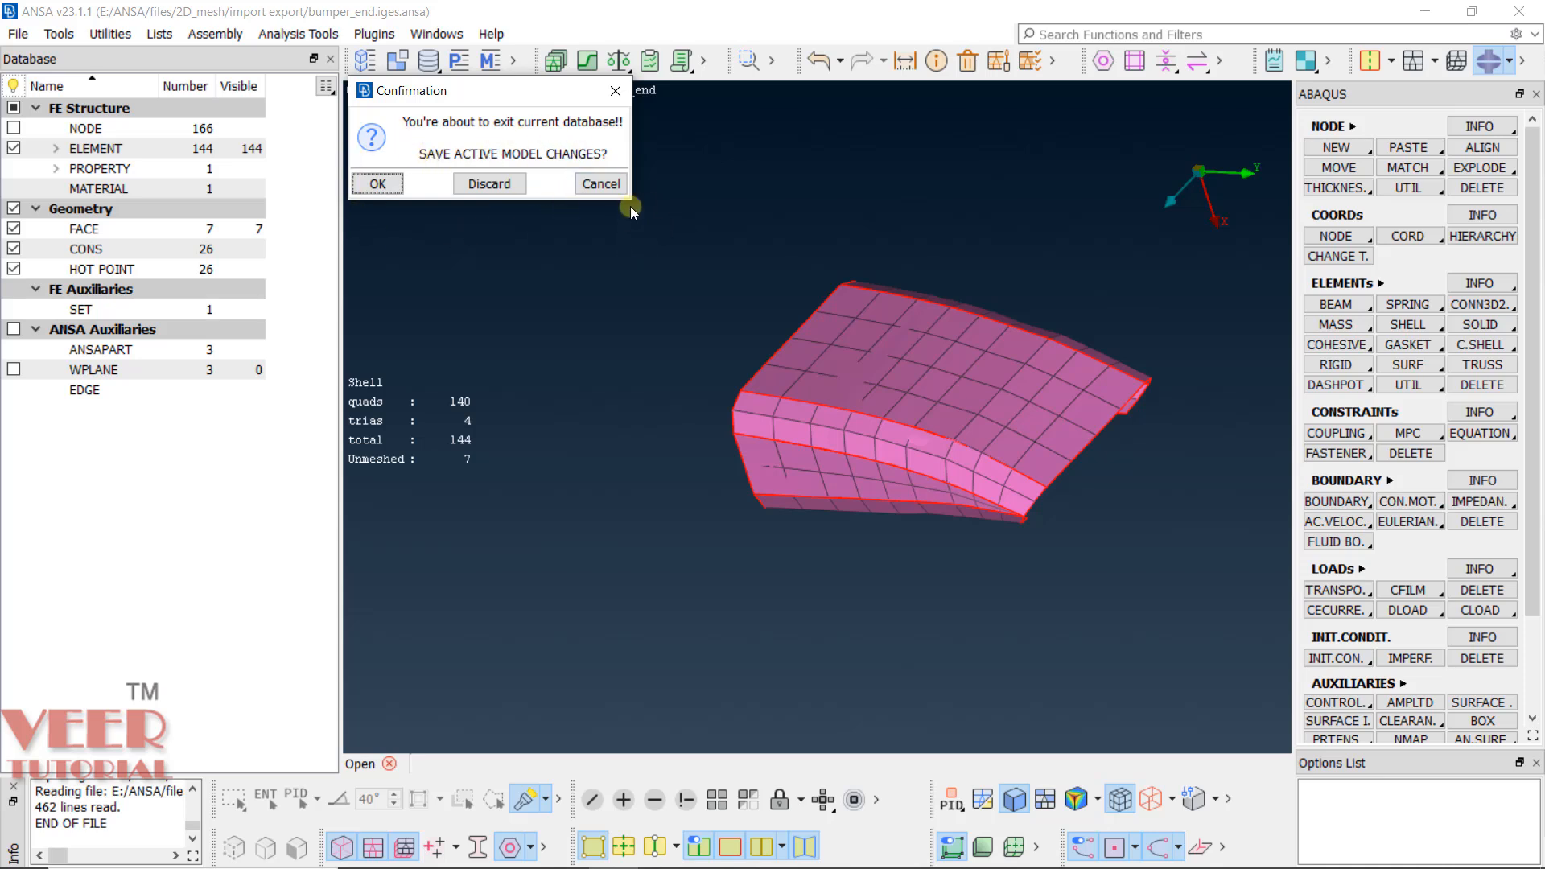
left_click(618, 187)
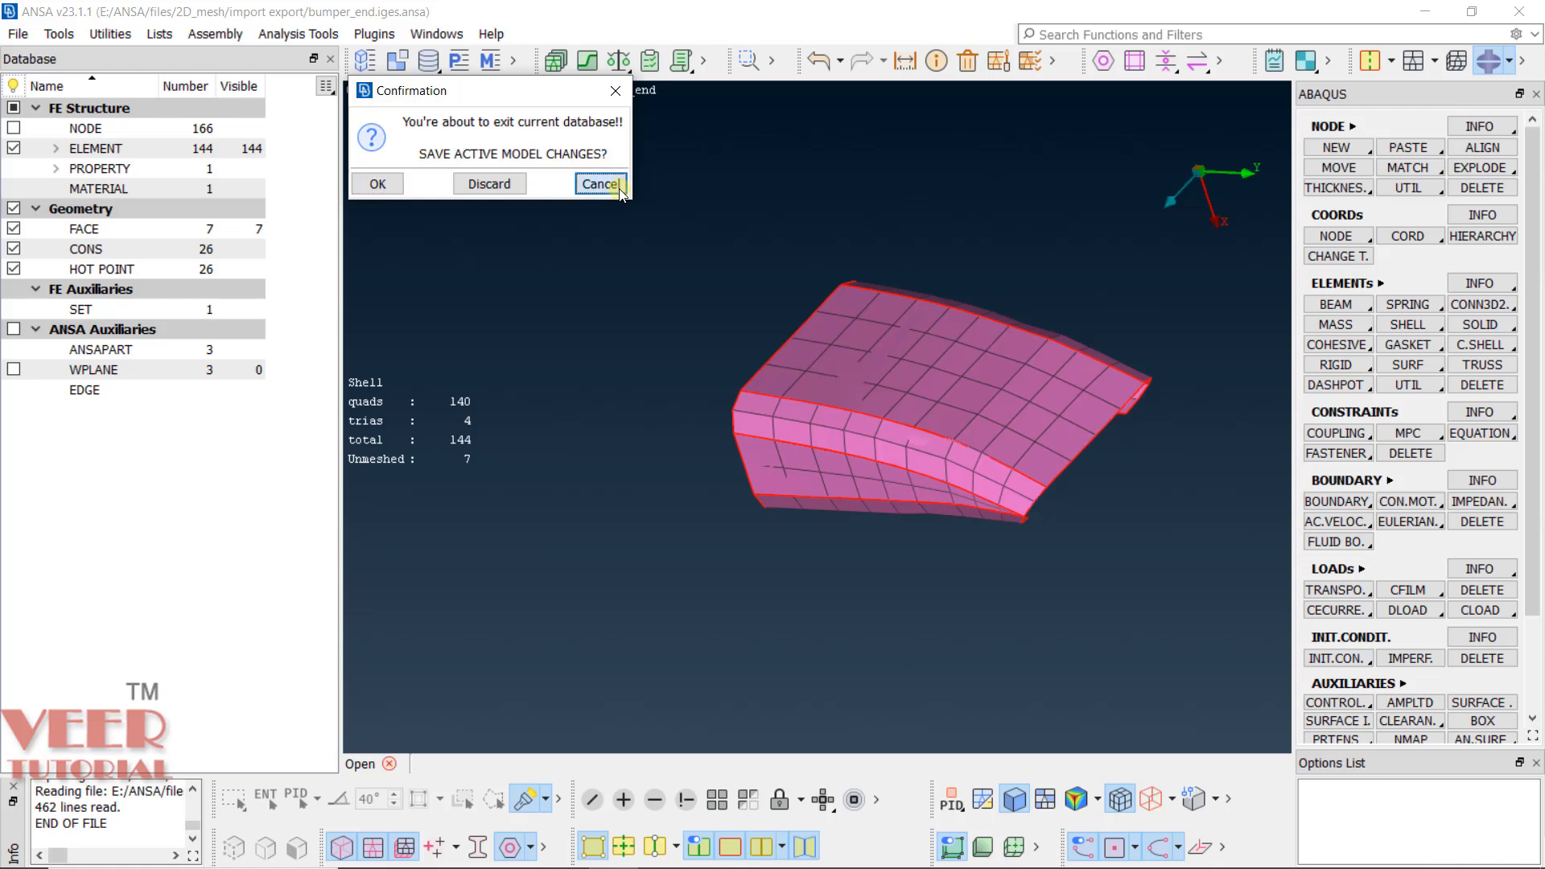
left_click(16, 35)
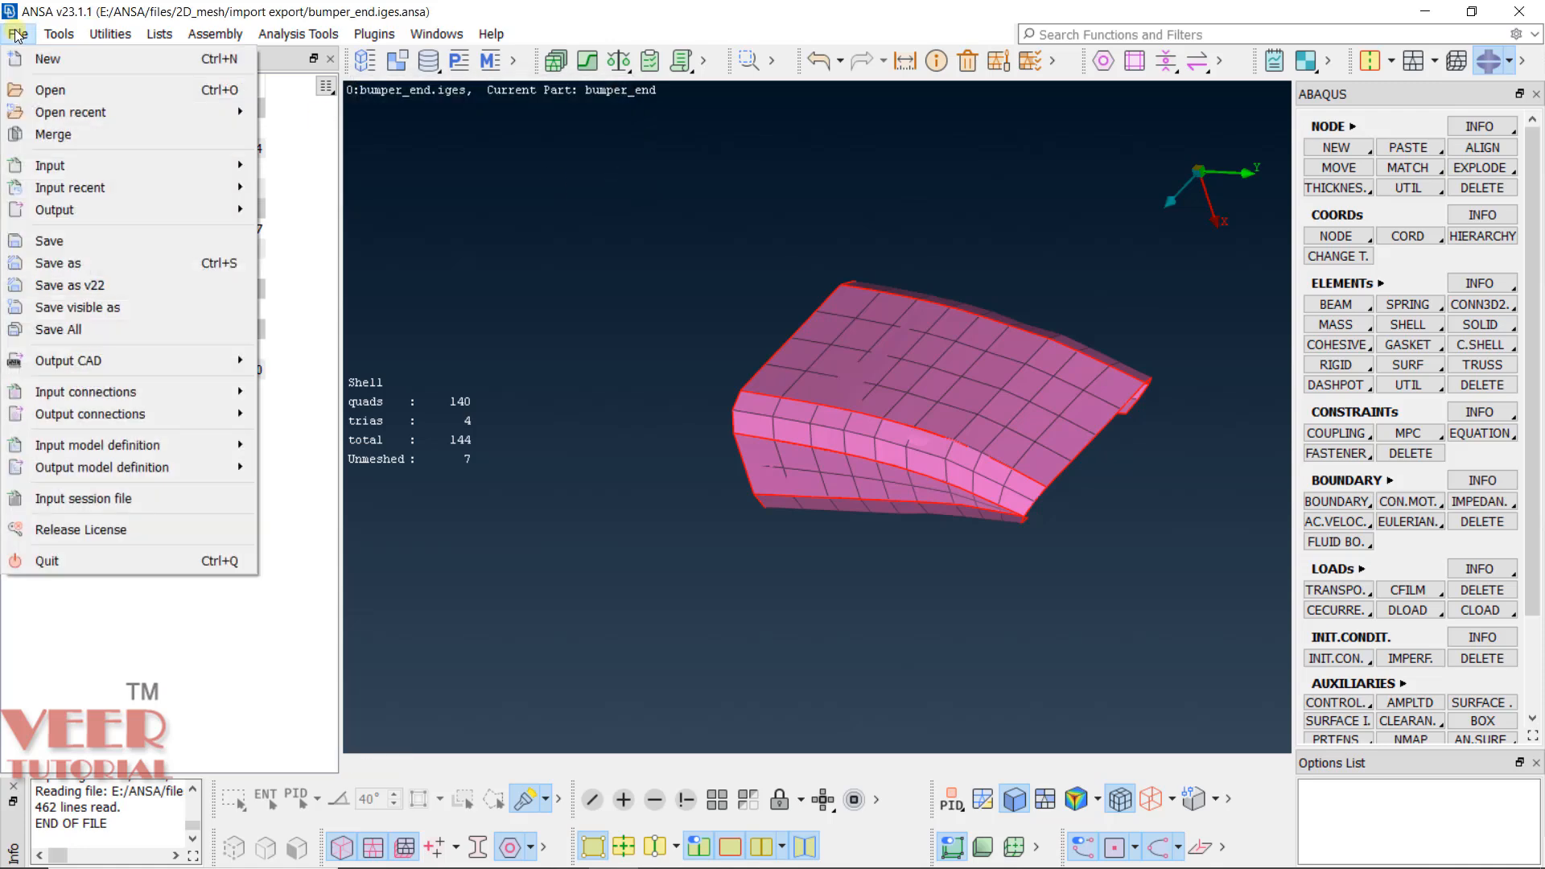
left_click(60, 136)
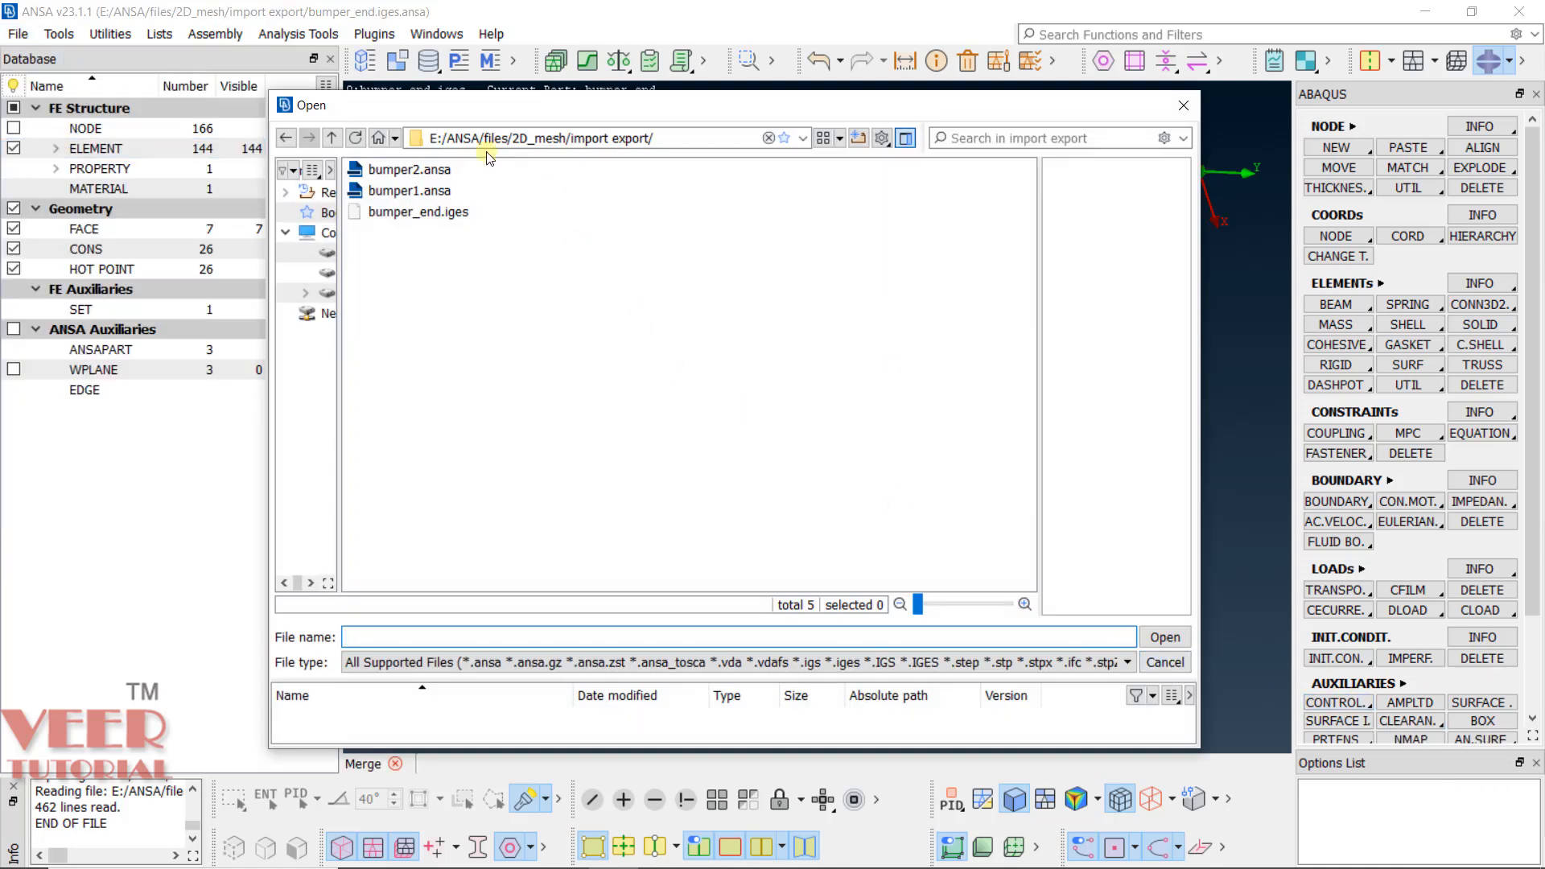
left_click(1164, 662)
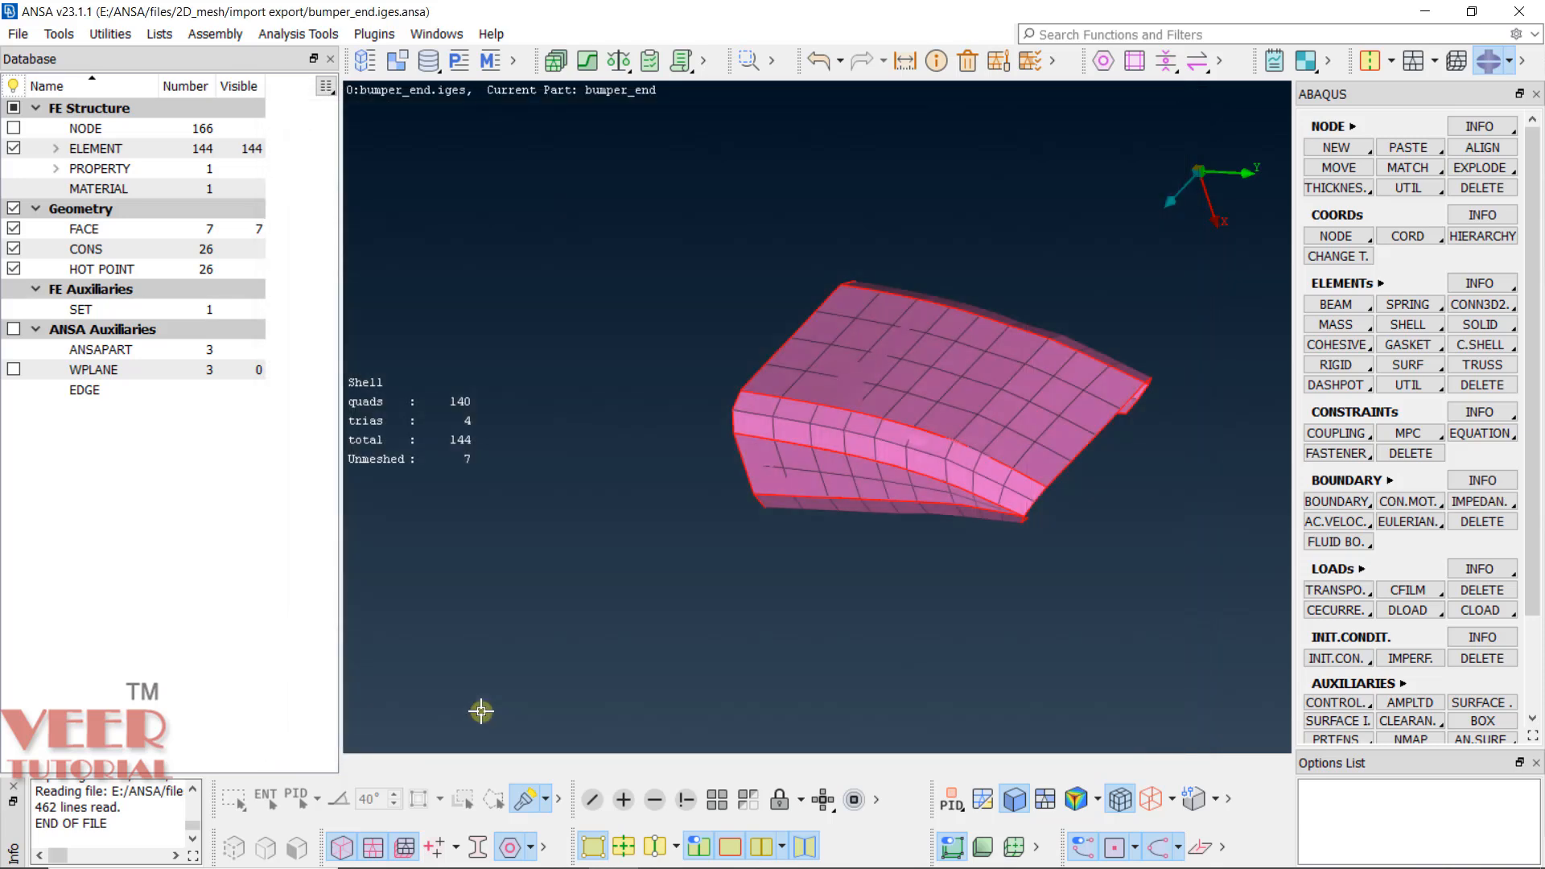
Bring the bumper1 database from the import export folder in File Explorer into ANSA and choose to merge it.
key("alt+Tab")
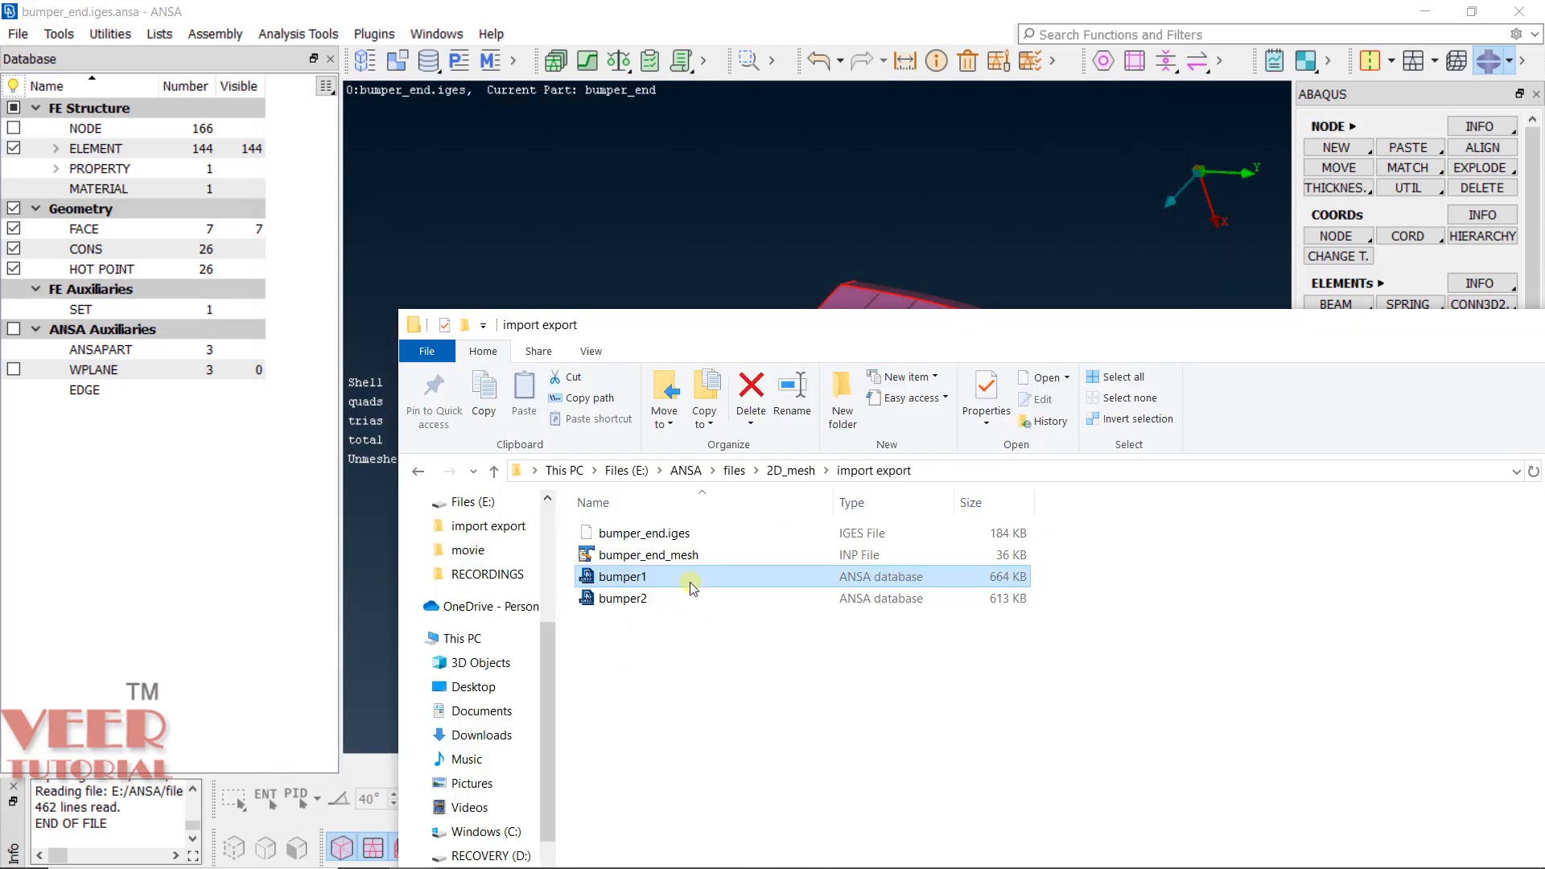
left_click_drag(628, 324, 813, 324)
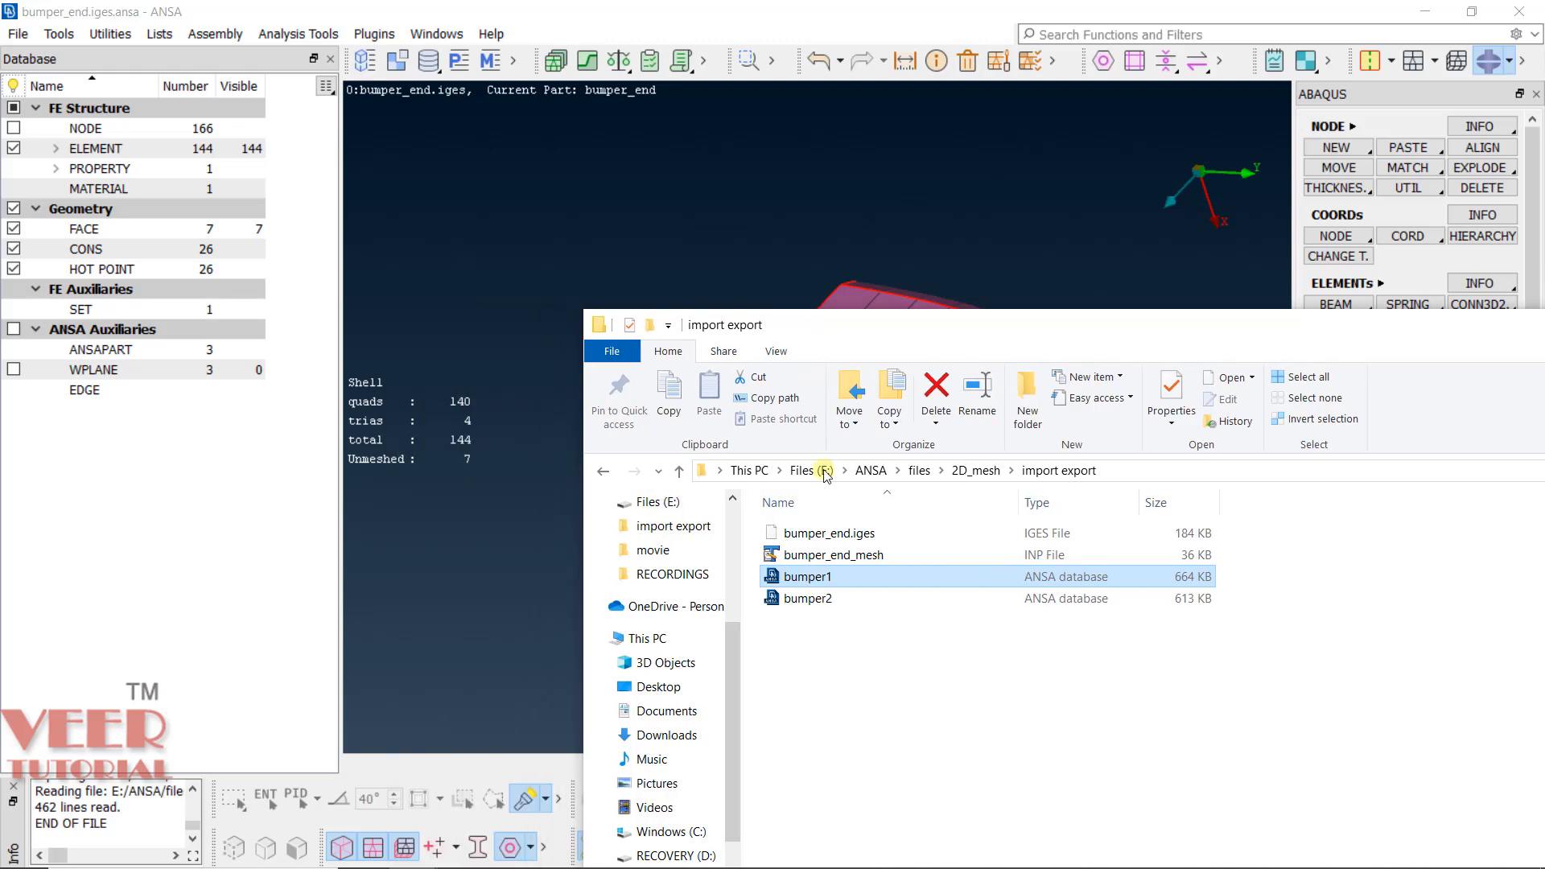
left_click_drag(802, 577, 551, 272)
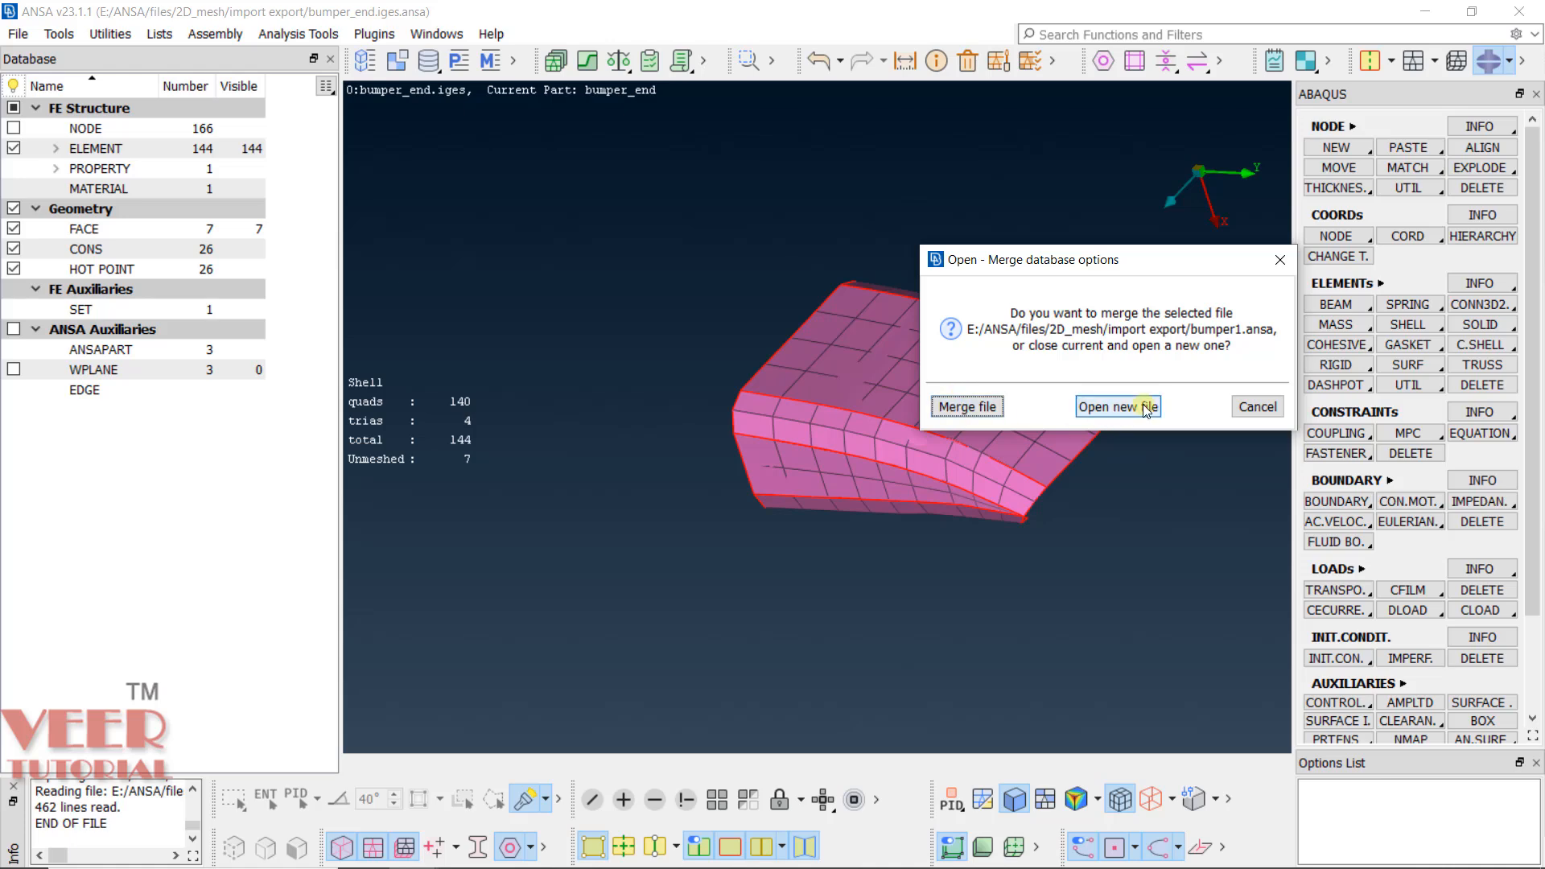
left_click(955, 416)
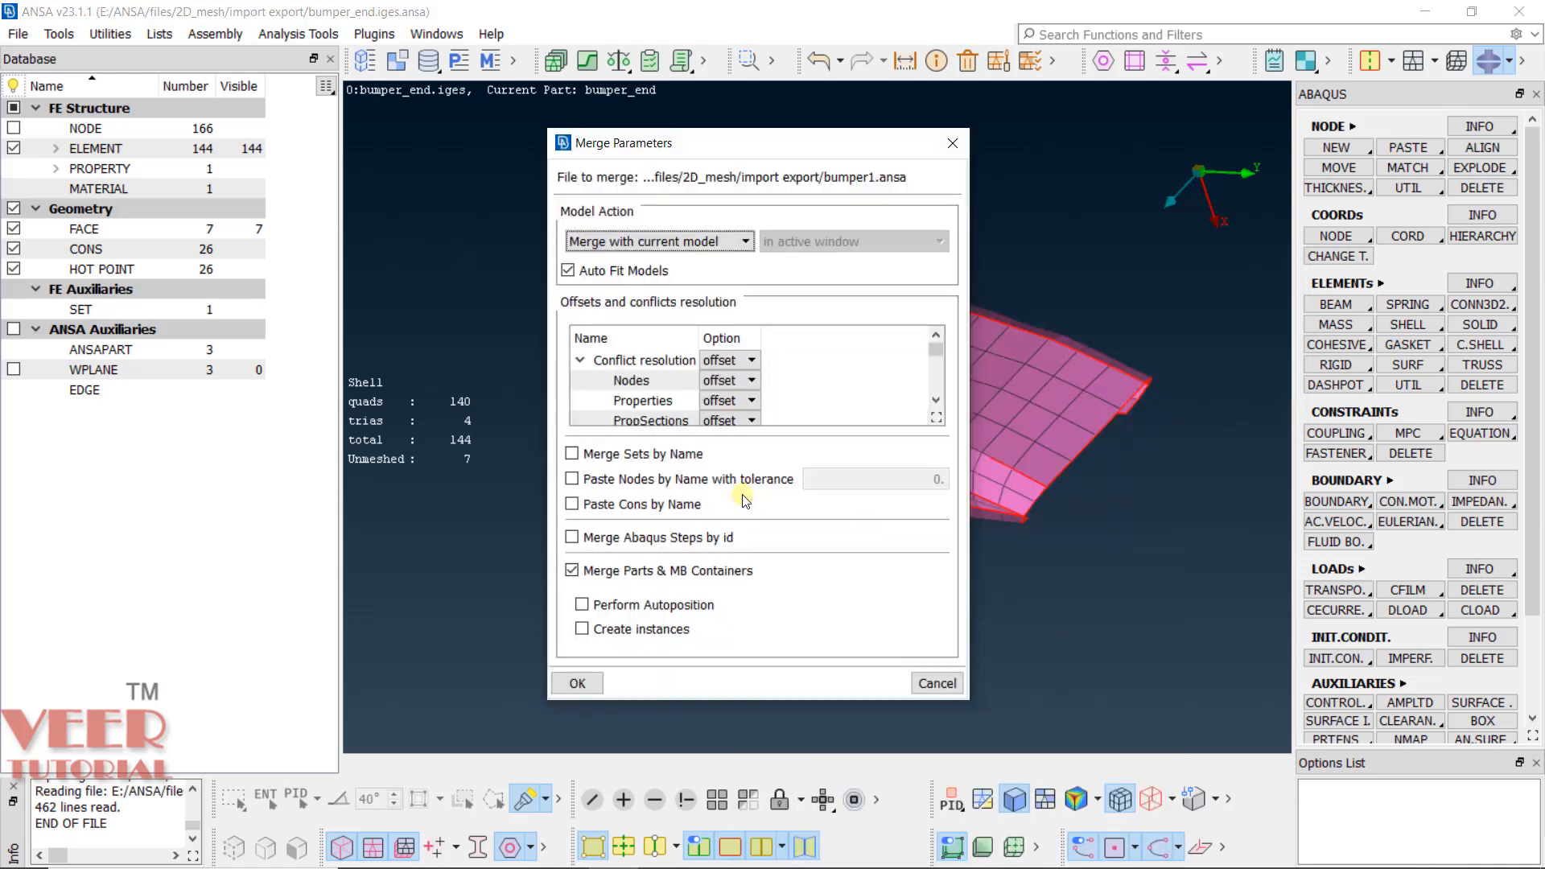
Merge bumper1.ansa with the current model using the offset conflict resolution, and view the merge log.
left_click(682, 241)
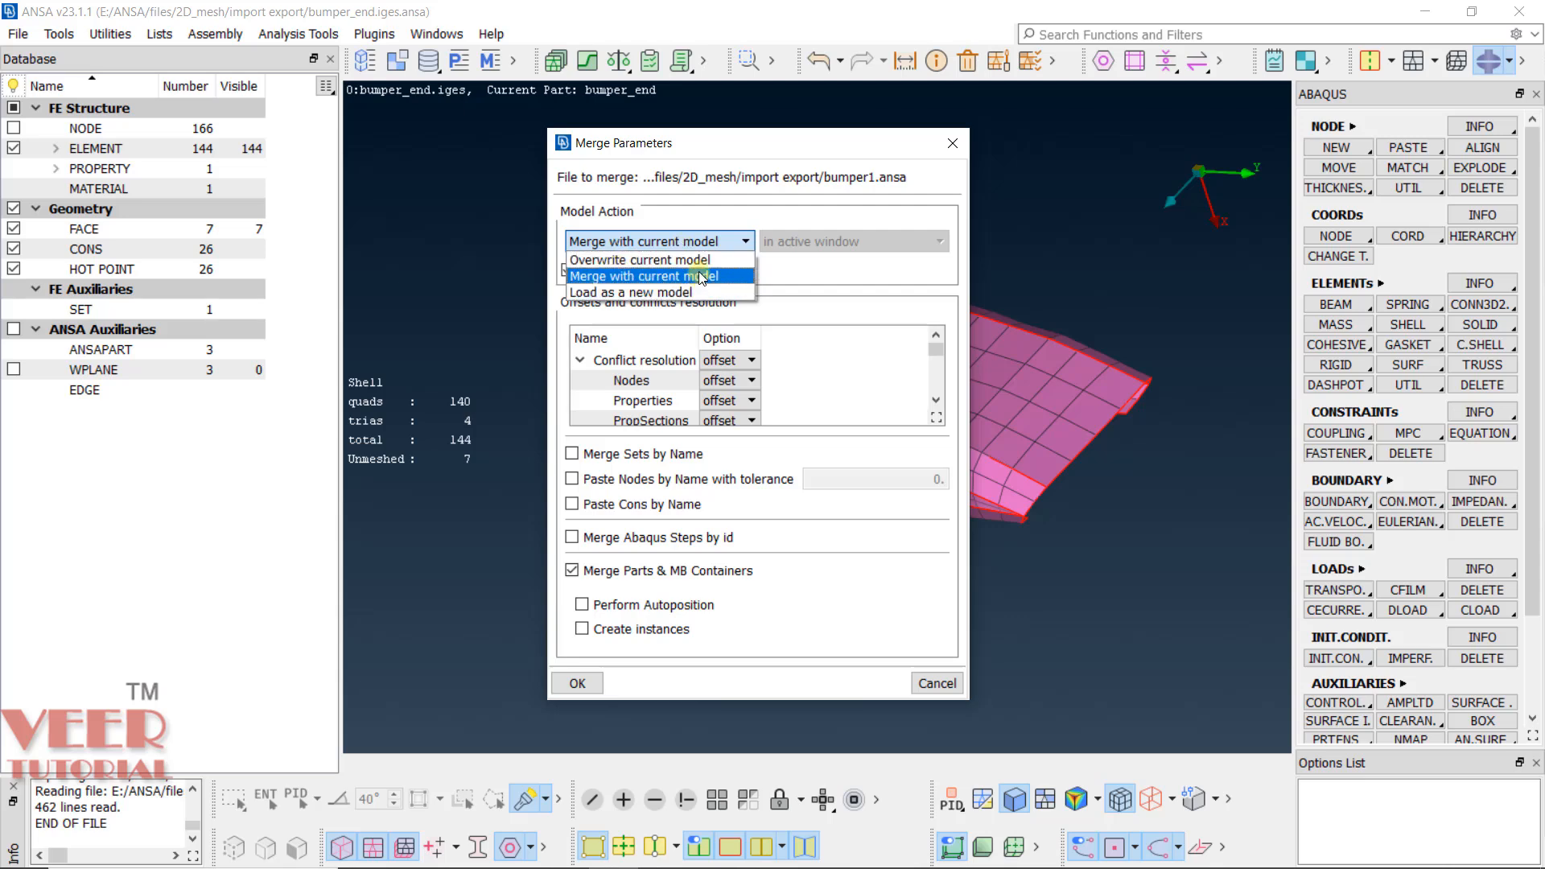
left_click(698, 273)
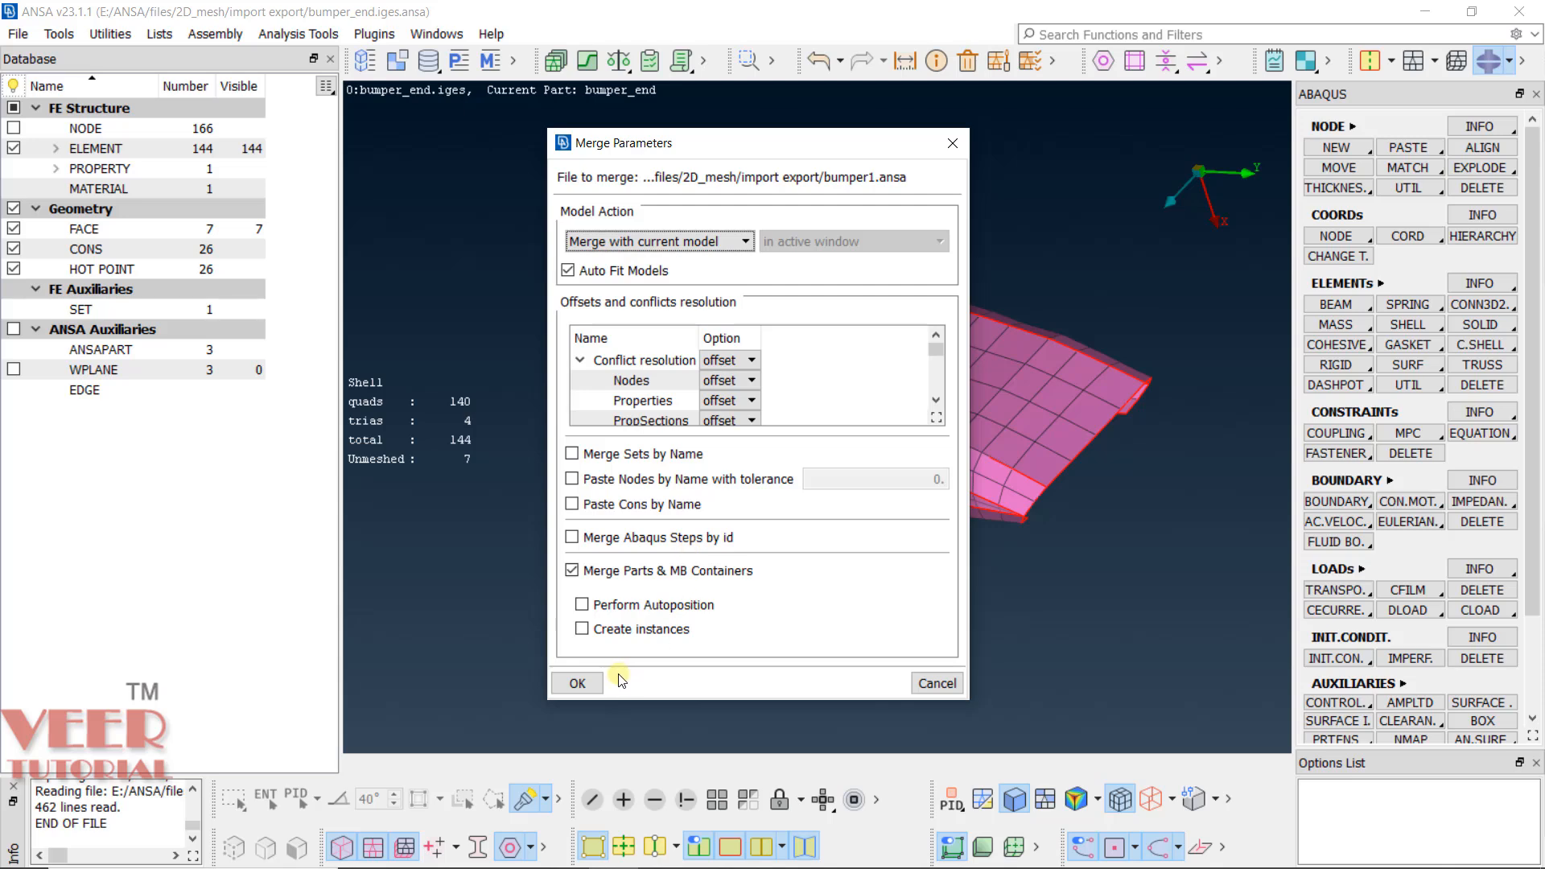
left_click(590, 683)
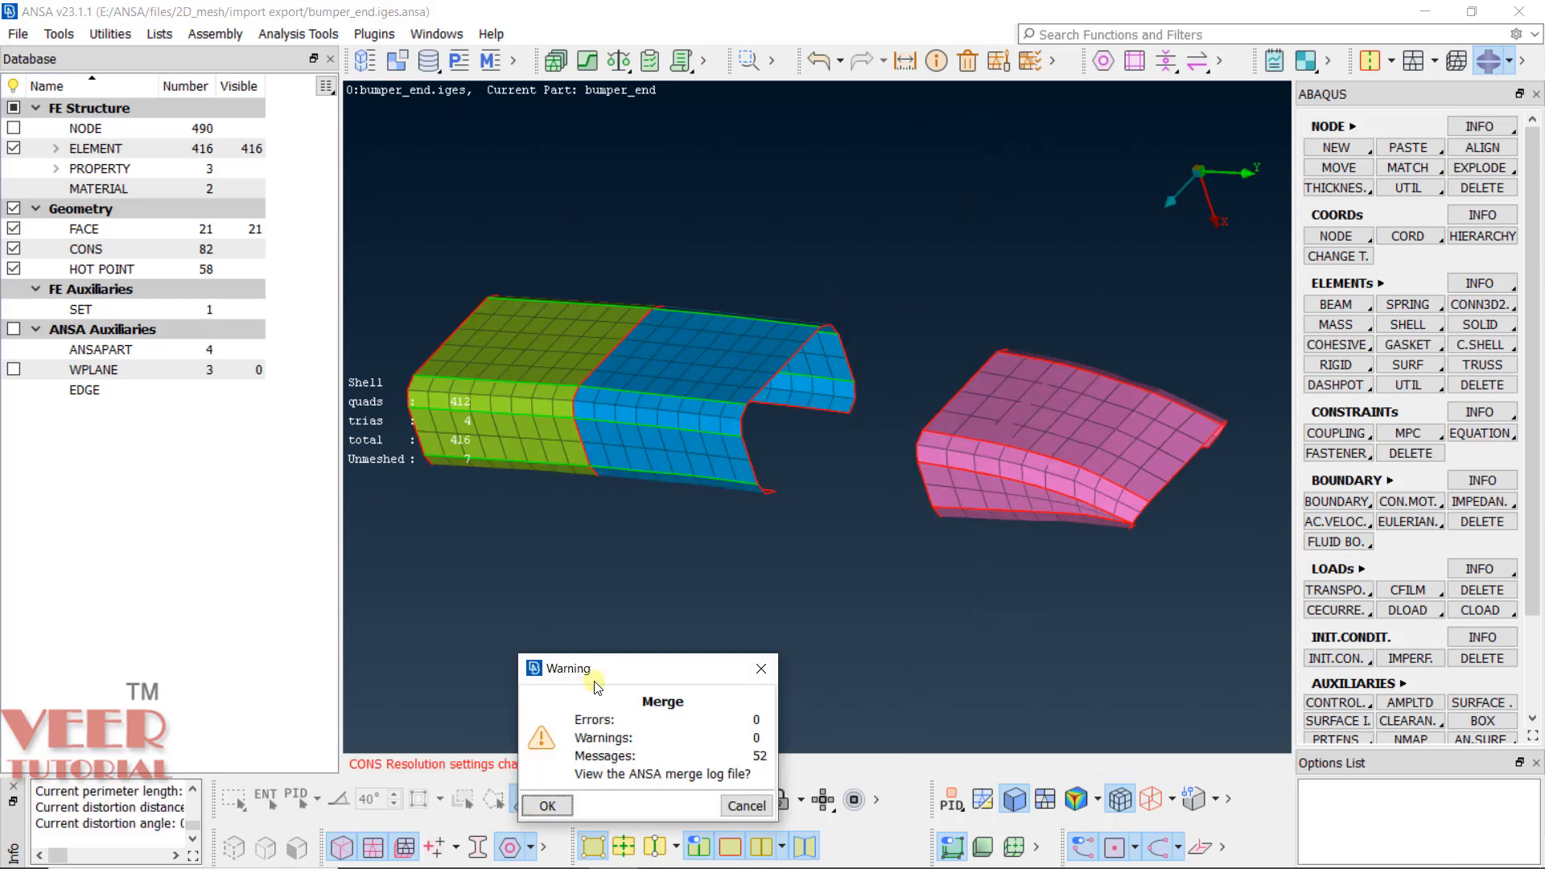
left_click(551, 805)
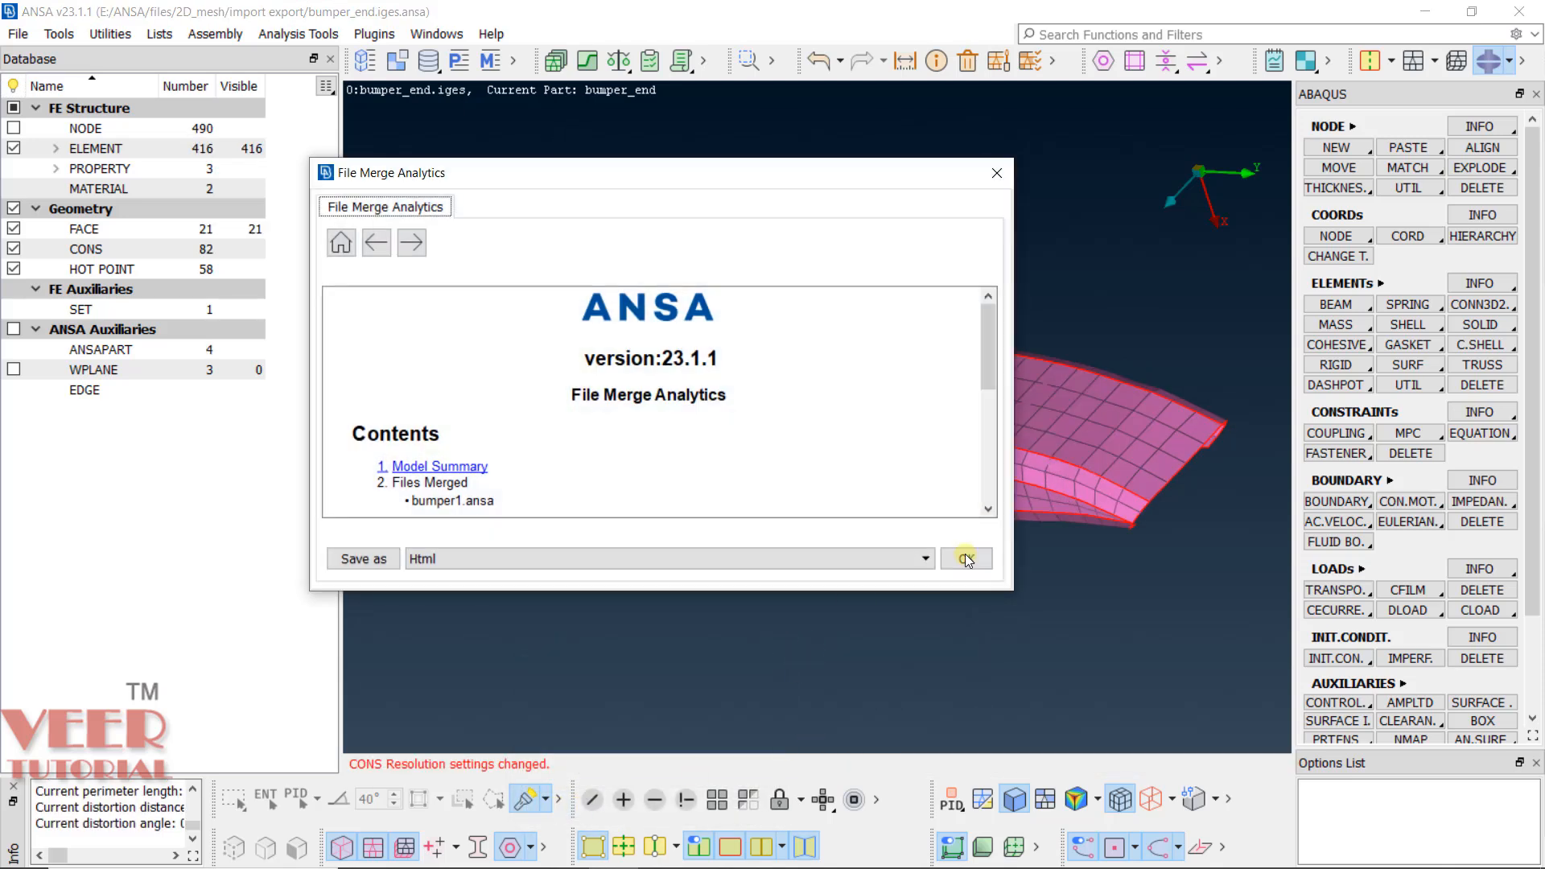
left_click(966, 559)
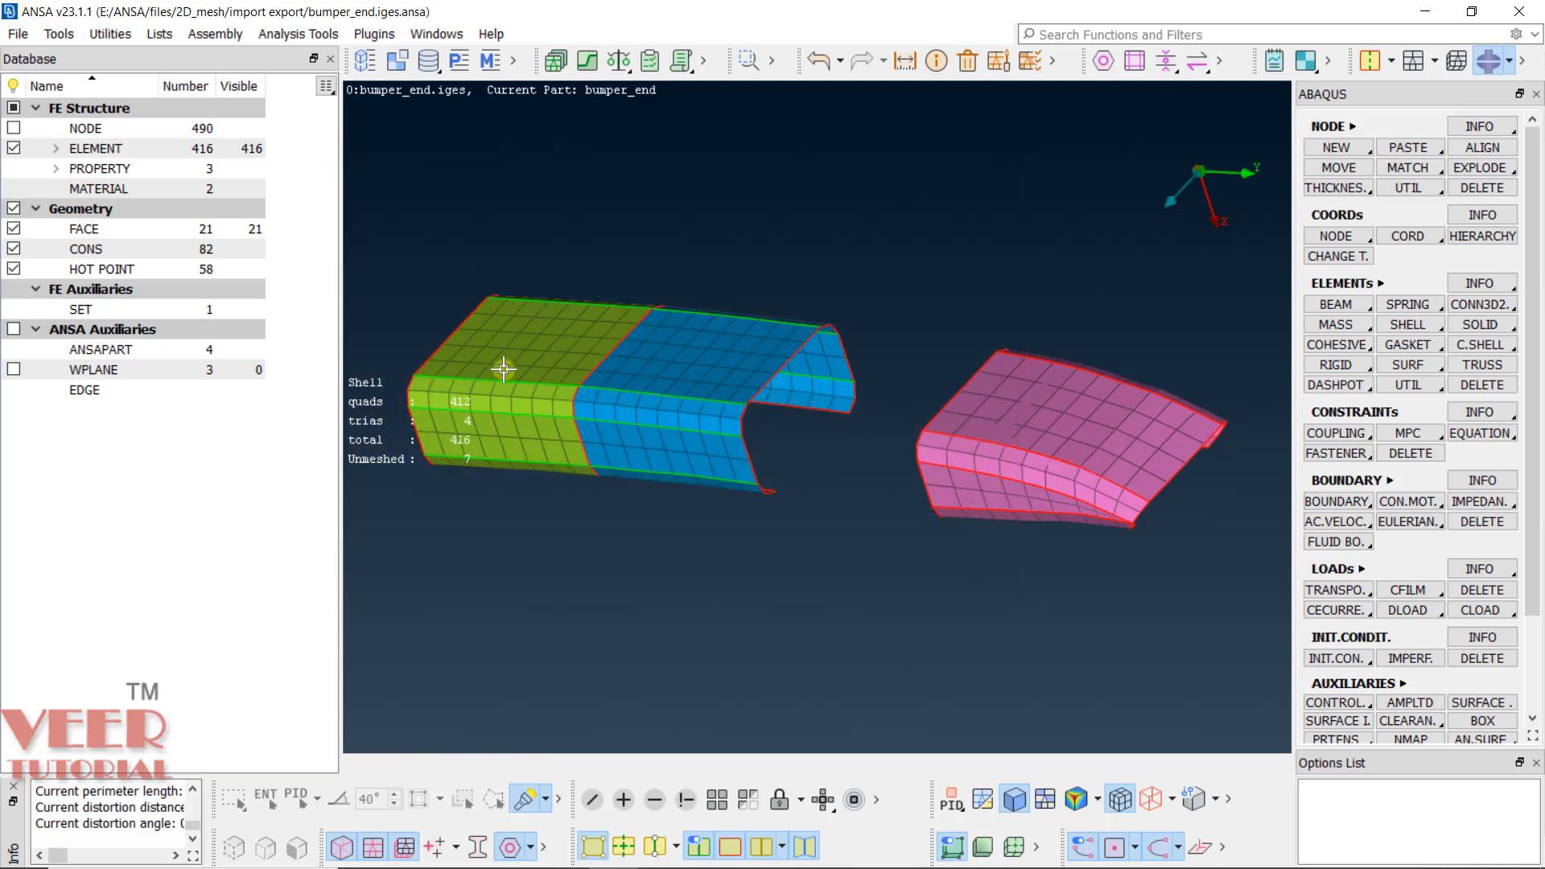
Hide the pink shell property with Id 4 so that only the merged bumper1 parts are displayed.
scroll(436, 378, "up", 8)
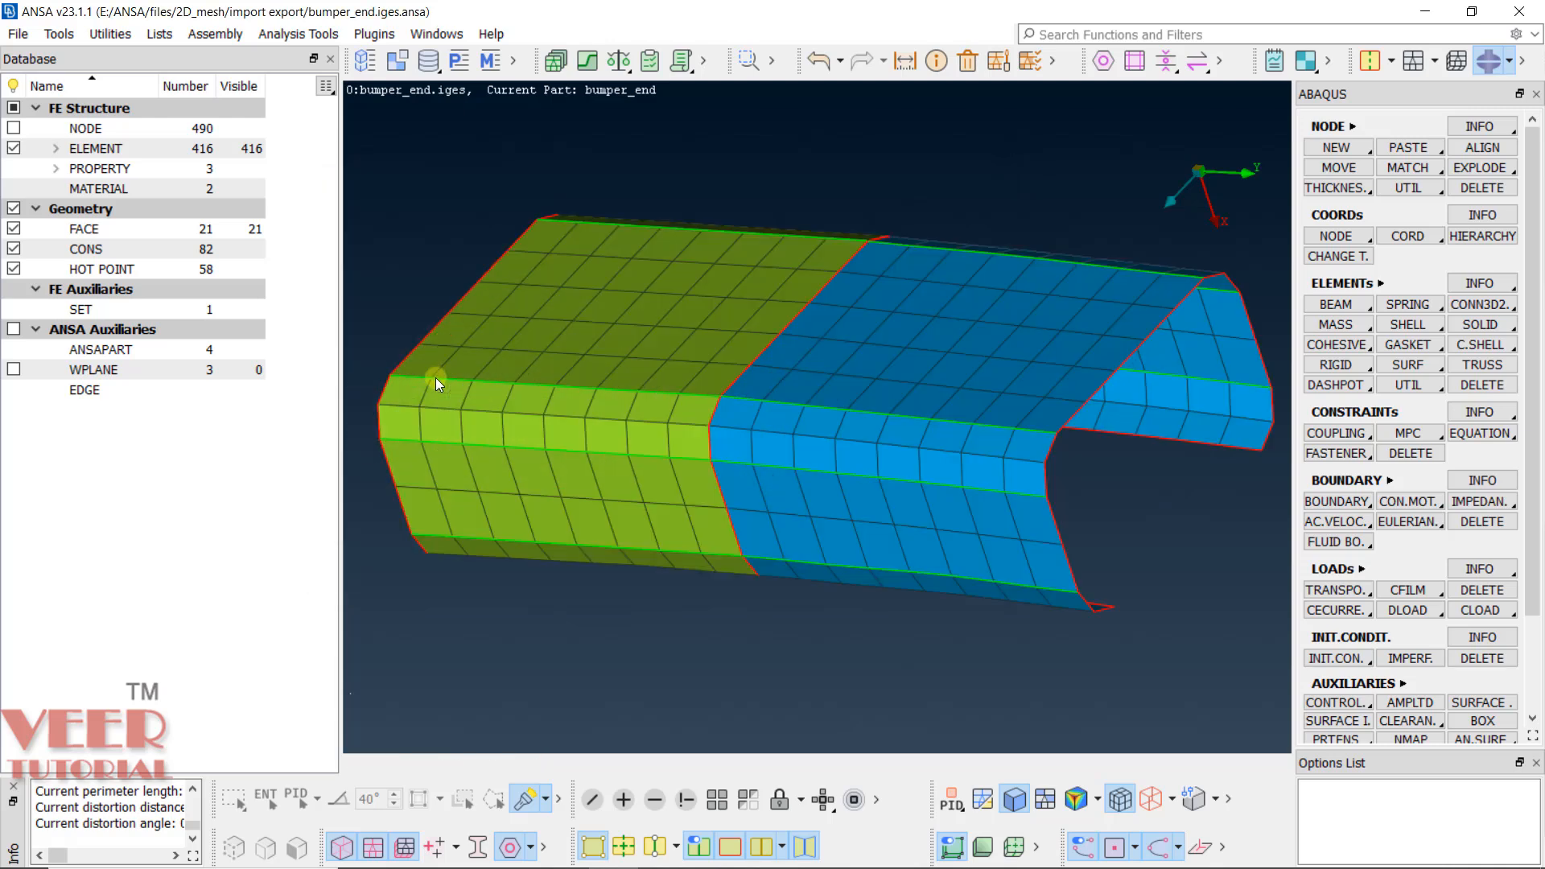
scroll(650, 400, "down", 5)
left_click_drag(659, 404, 592, 423, "ctrl")
scroll(592, 423, "down", 3)
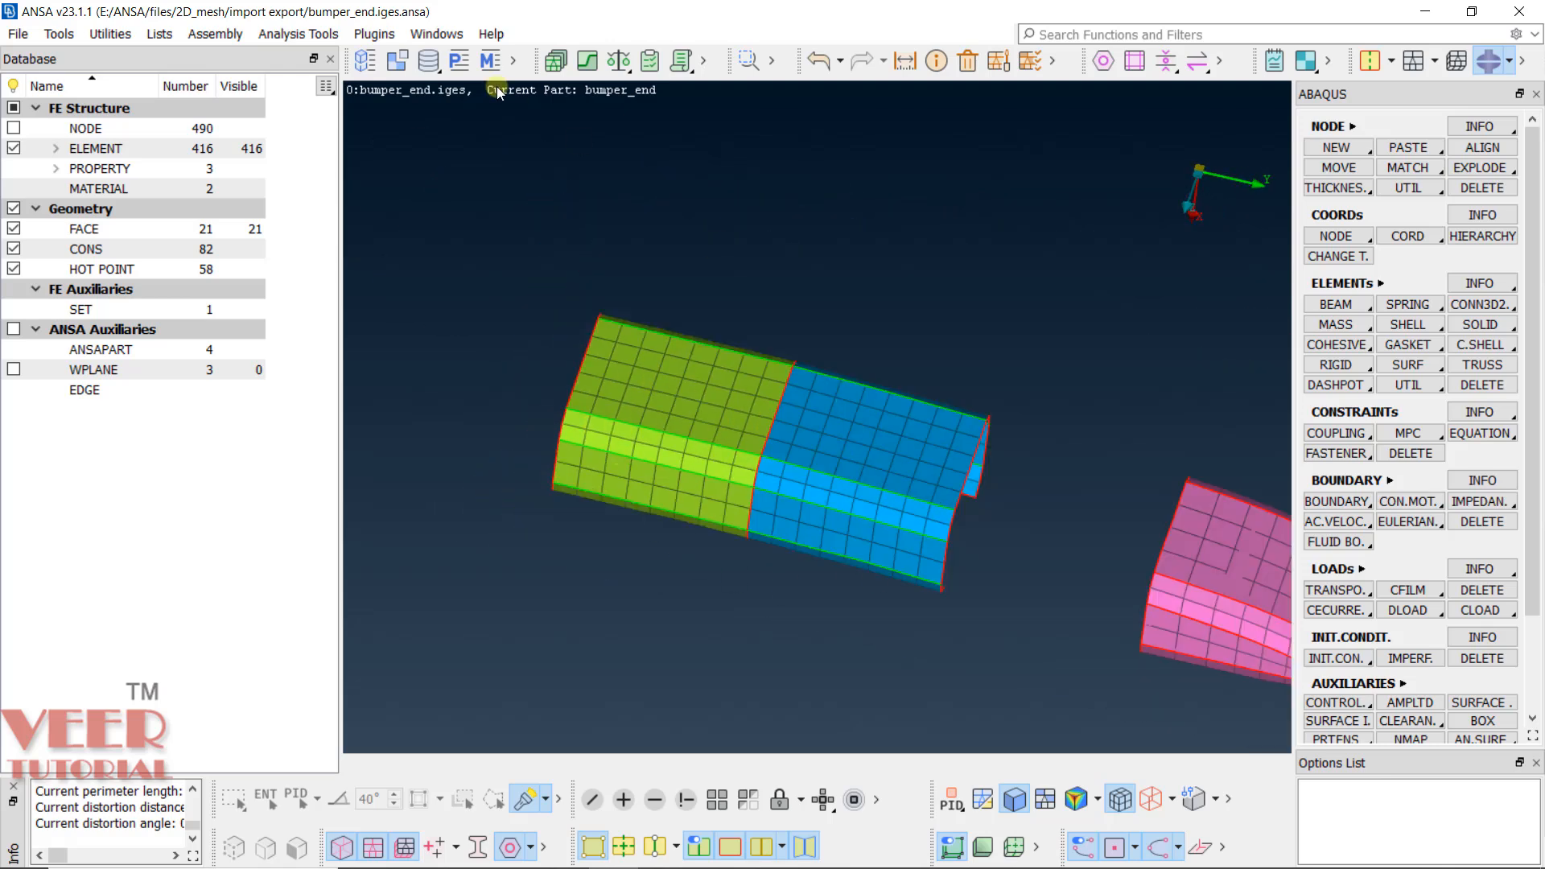
left_click(459, 62)
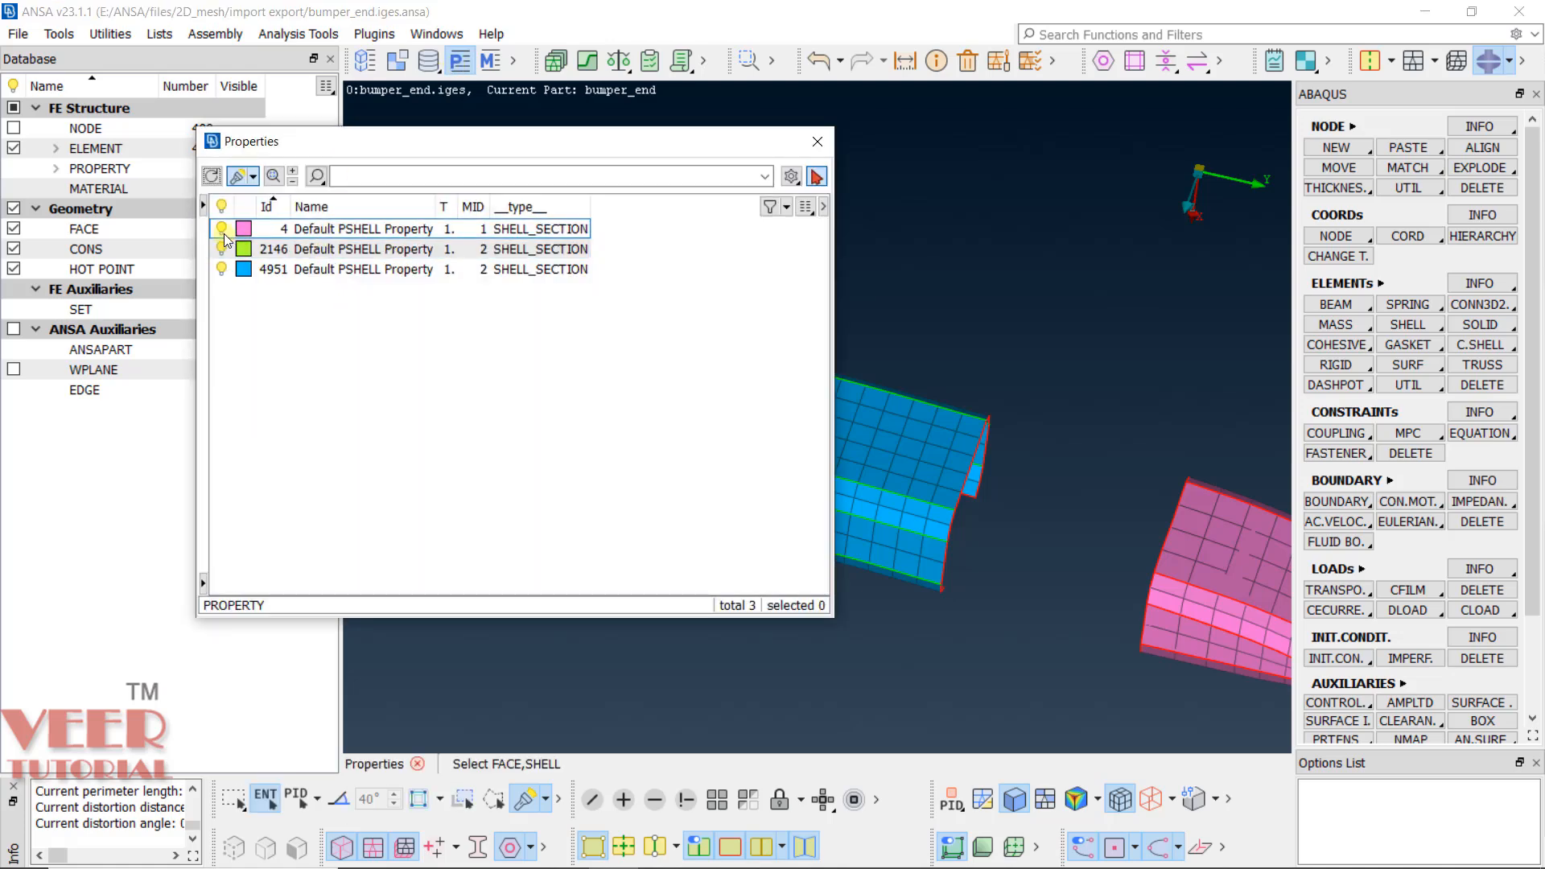
left_click(221, 229)
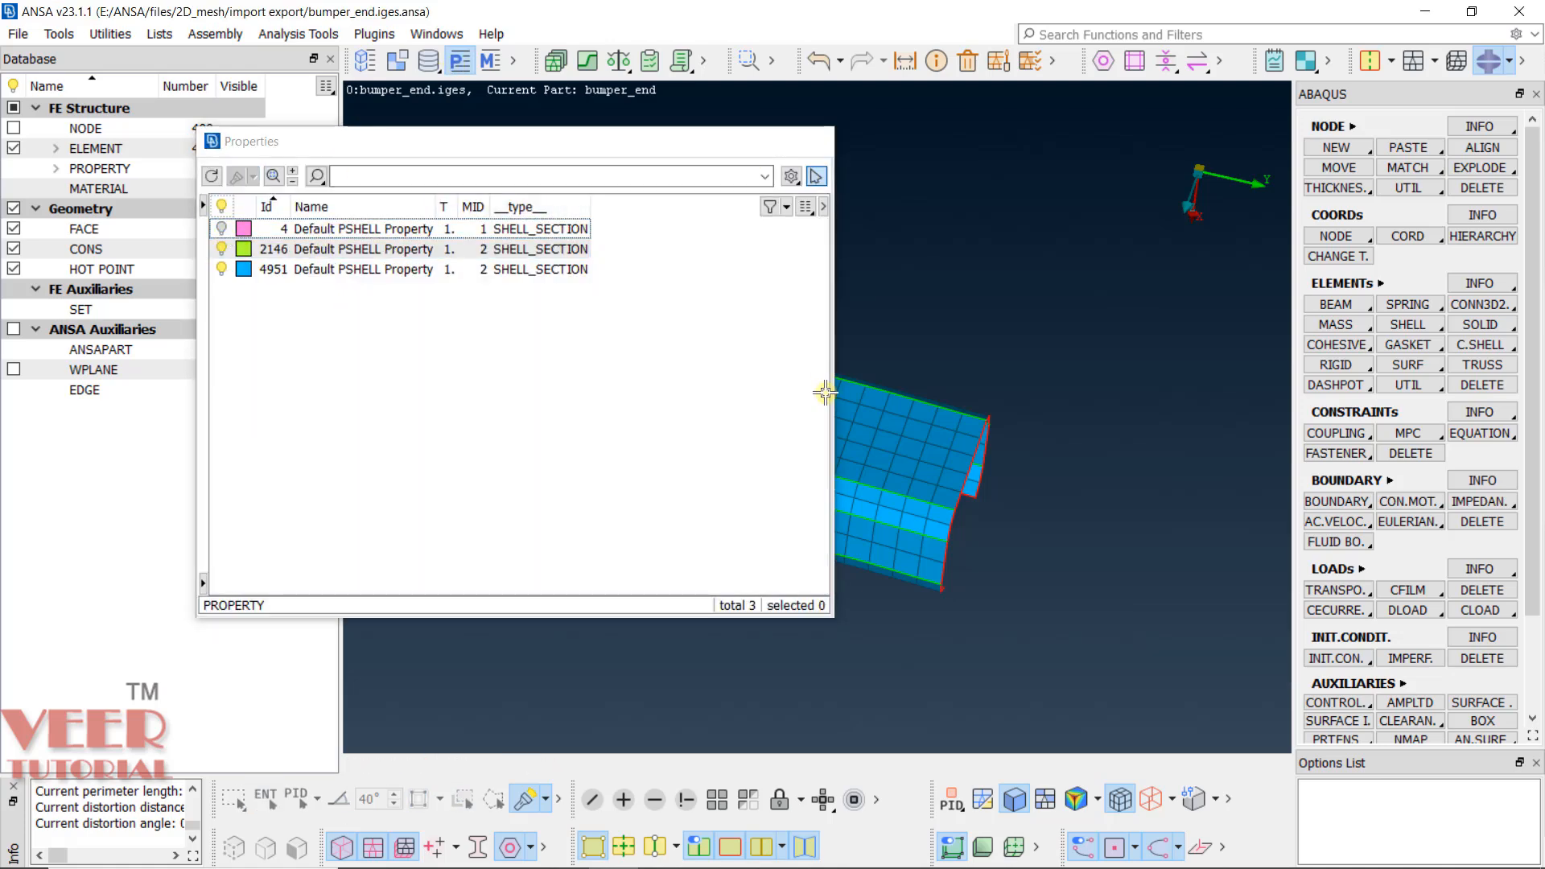
key("Escape")
Examine the green and blue bumper parts from several sides, including their shared boundary and open edge.
left_click_drag(910, 359, 832, 479, "ctrl")
scroll(867, 529, "up", 5)
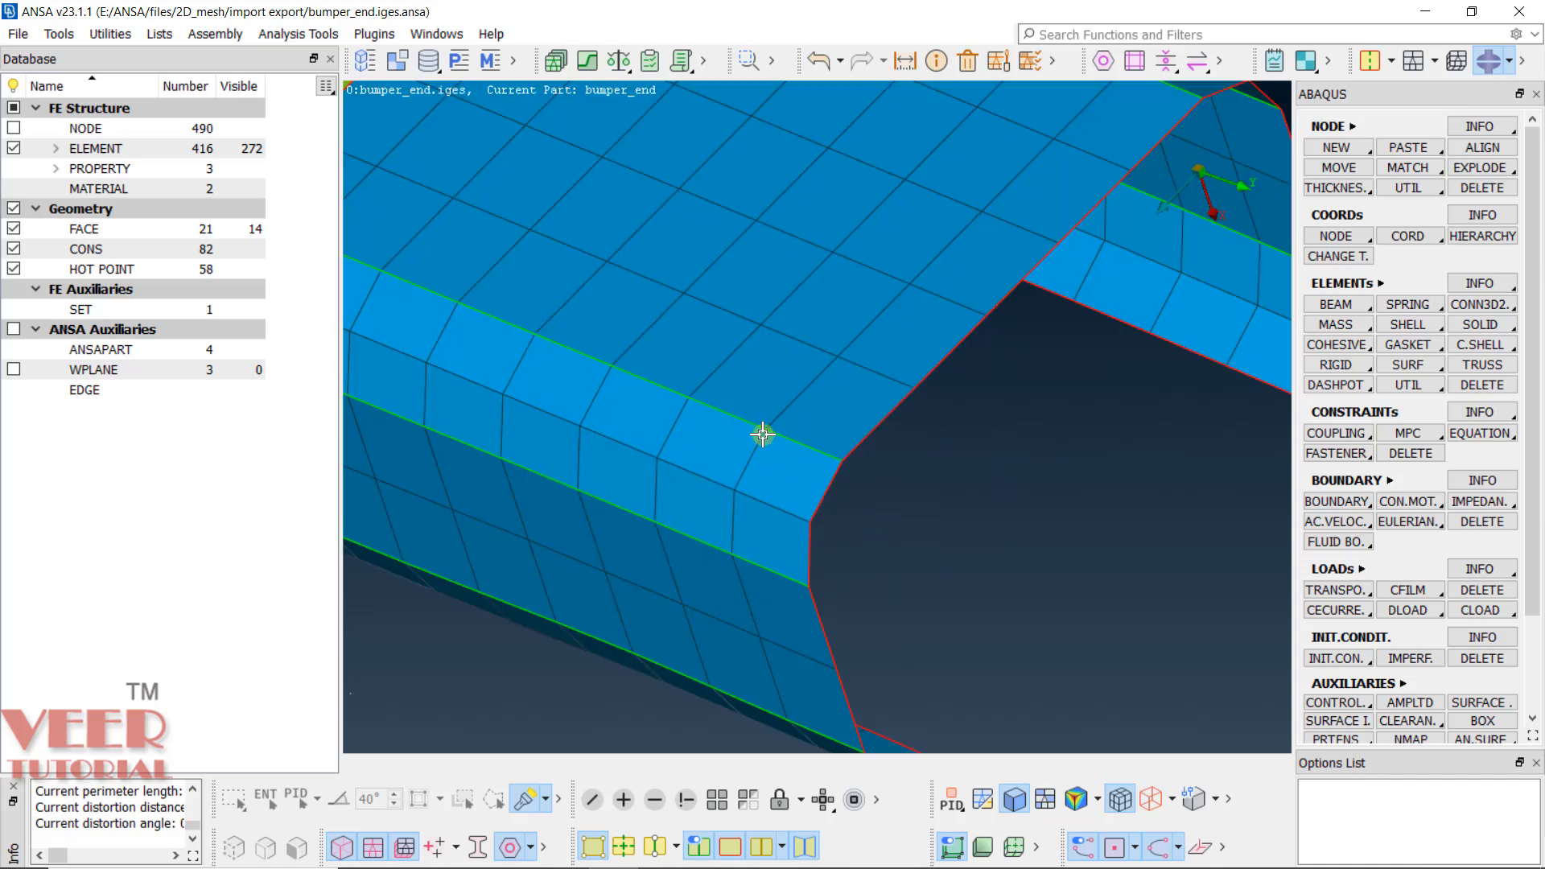
scroll(762, 434, "down", 5)
left_click_drag(734, 442, 557, 475, "ctrl")
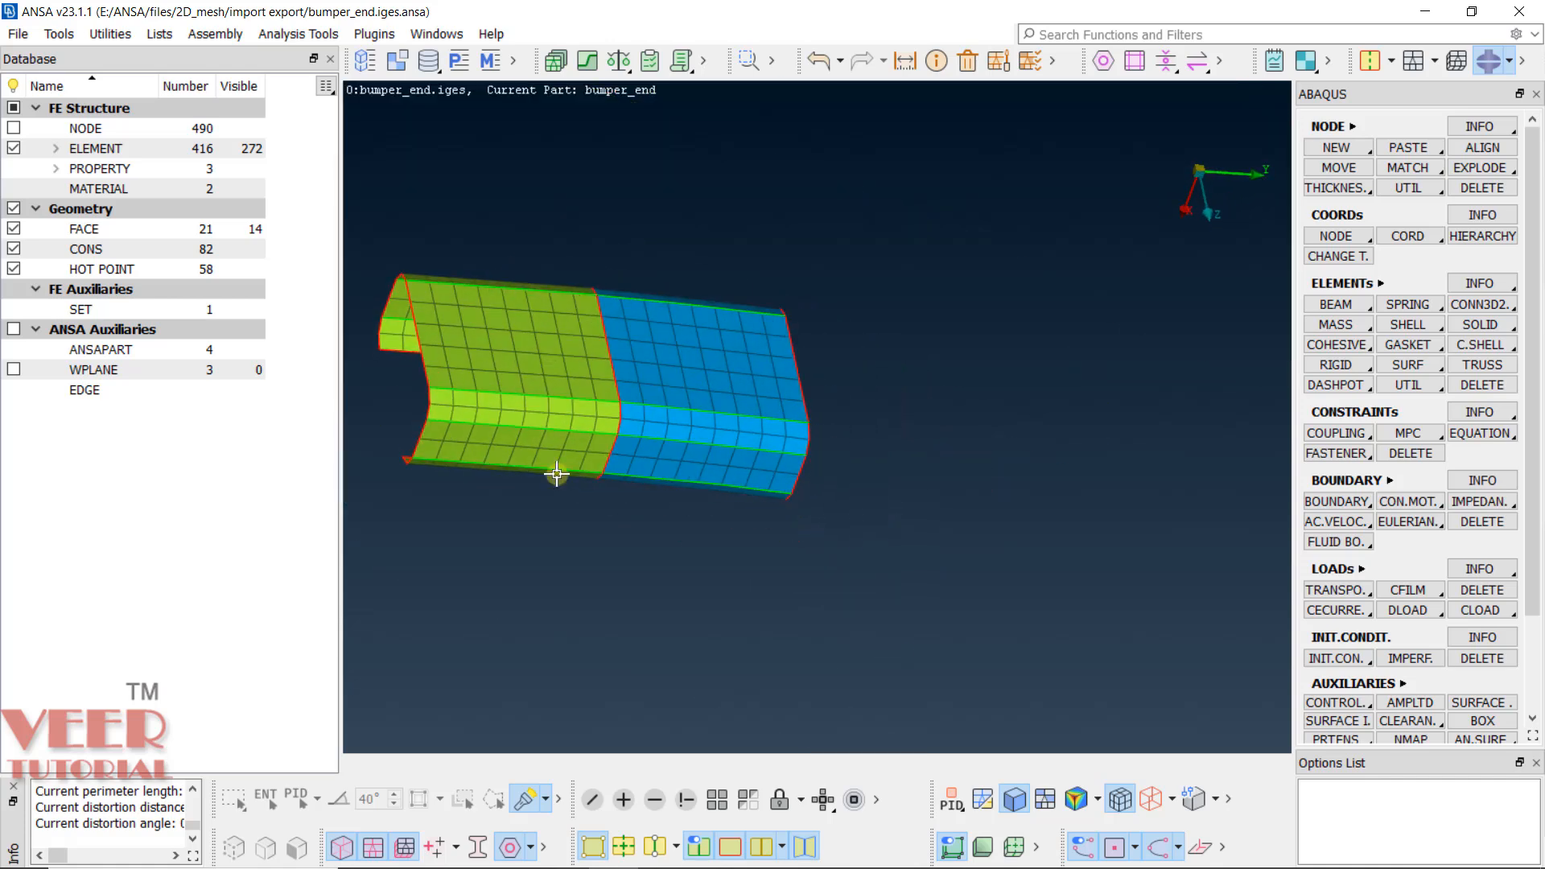
scroll(491, 396, "up", 3)
scroll(859, 473, "down", 2)
scroll(851, 473, "up", 2)
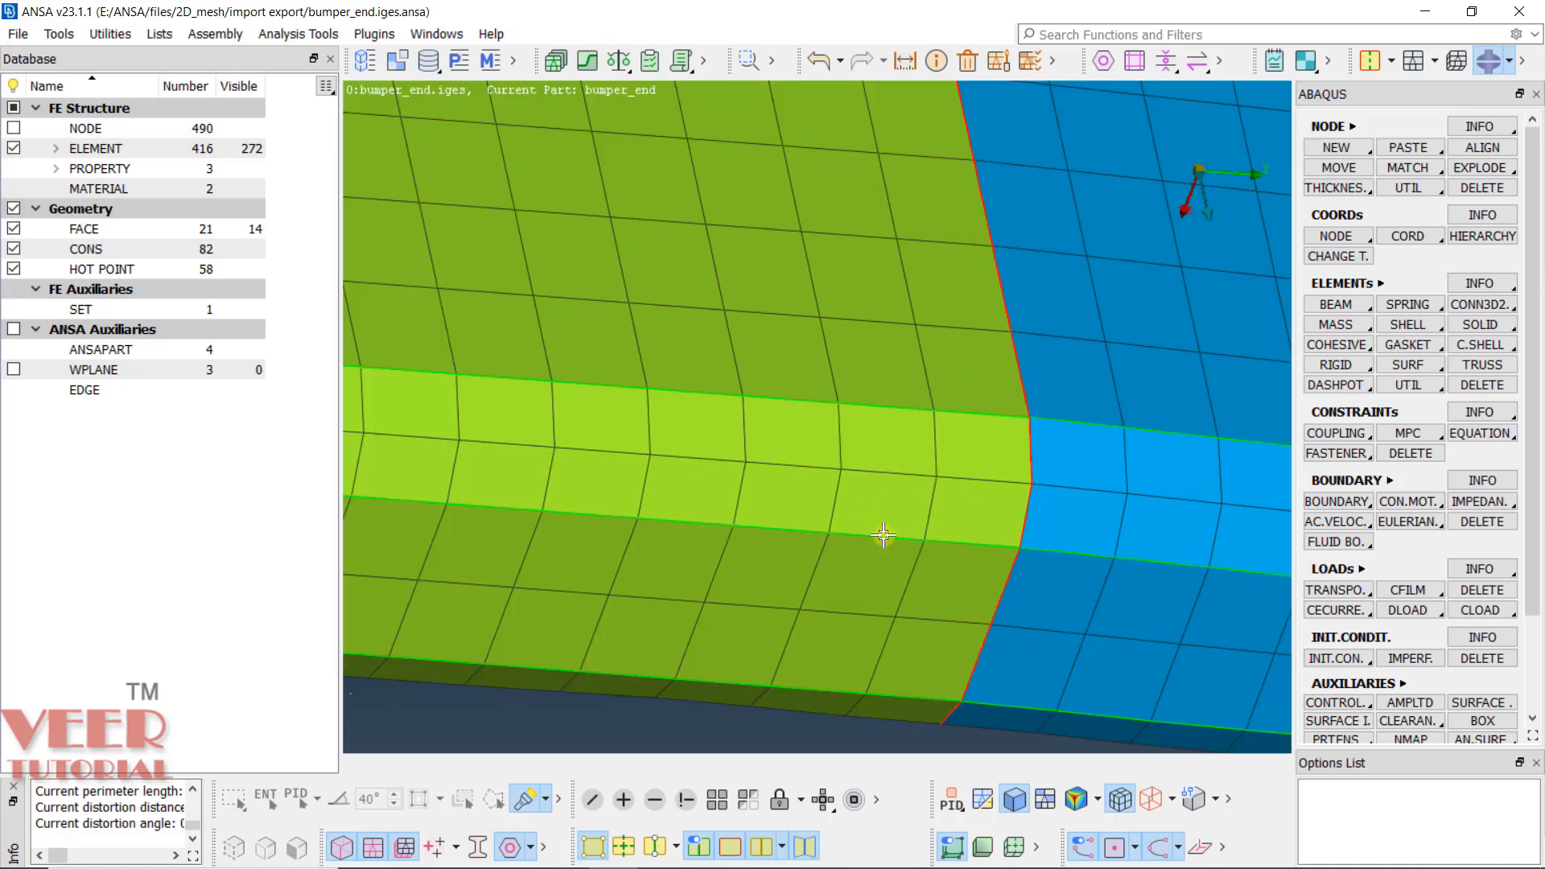
scroll(788, 563, "down", 5)
scroll(687, 414, "down", 2)
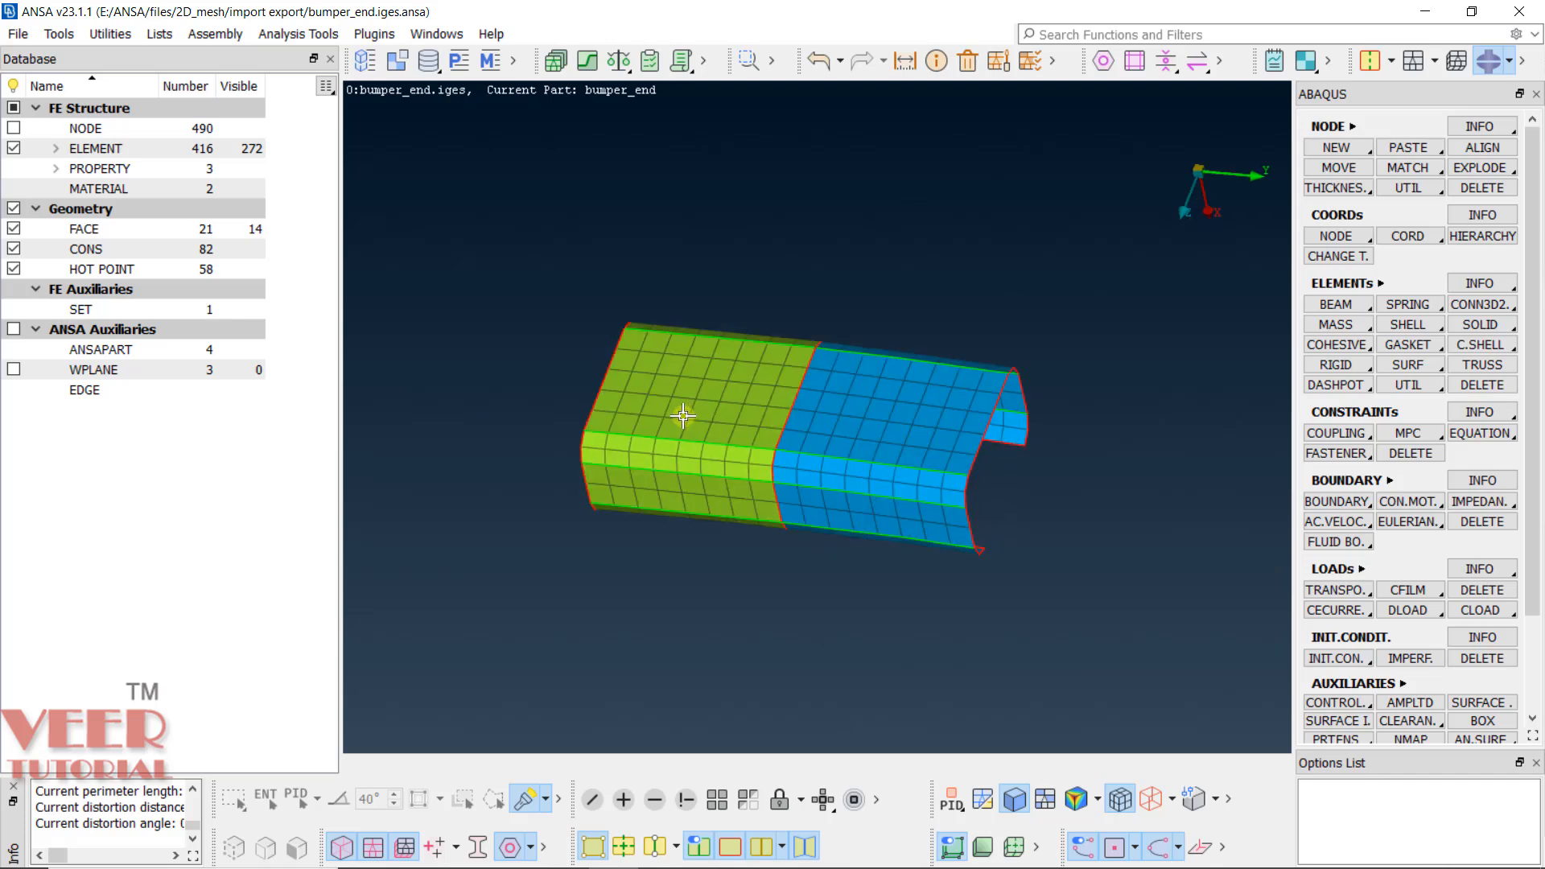
scroll(739, 447, "up", 3)
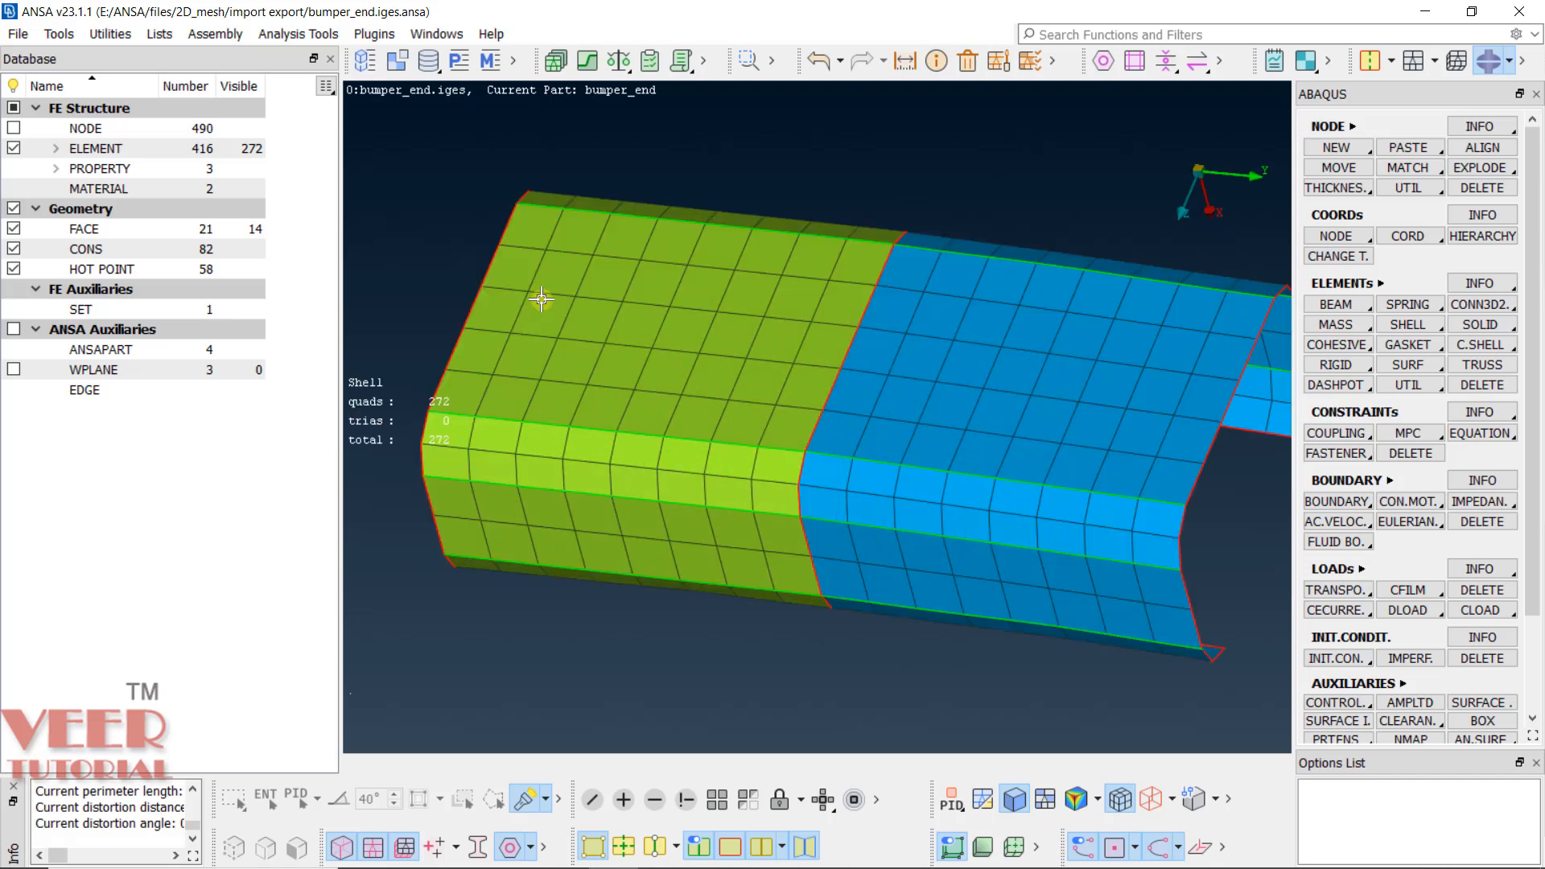
Switch off the element display in the database and hide all elements of the model.
left_click(57, 152)
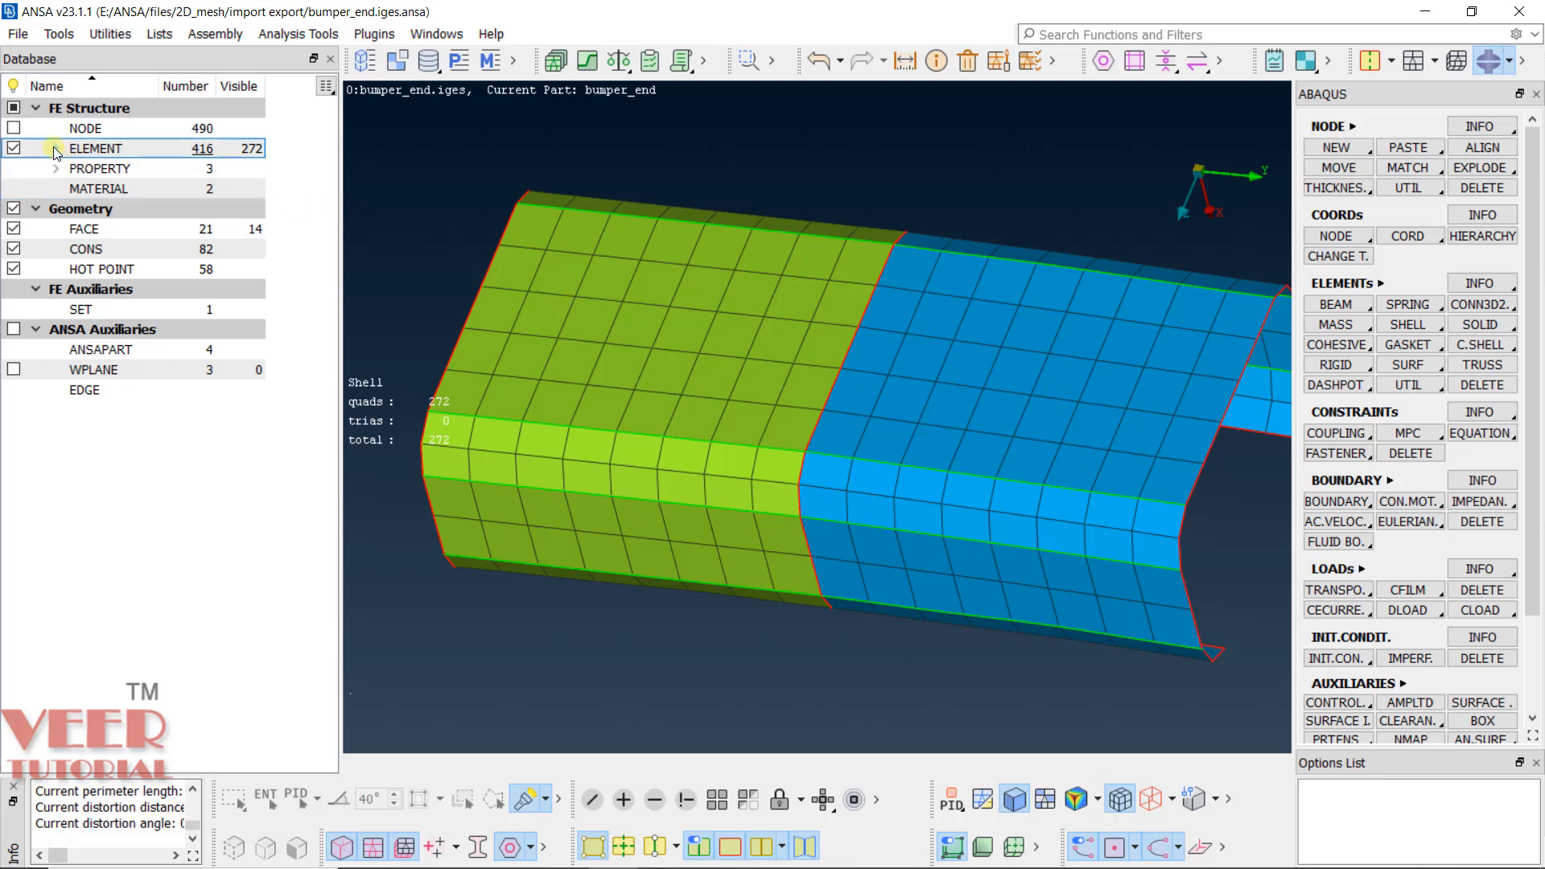
left_click(80, 111)
left_click(13, 152)
left_click(56, 148)
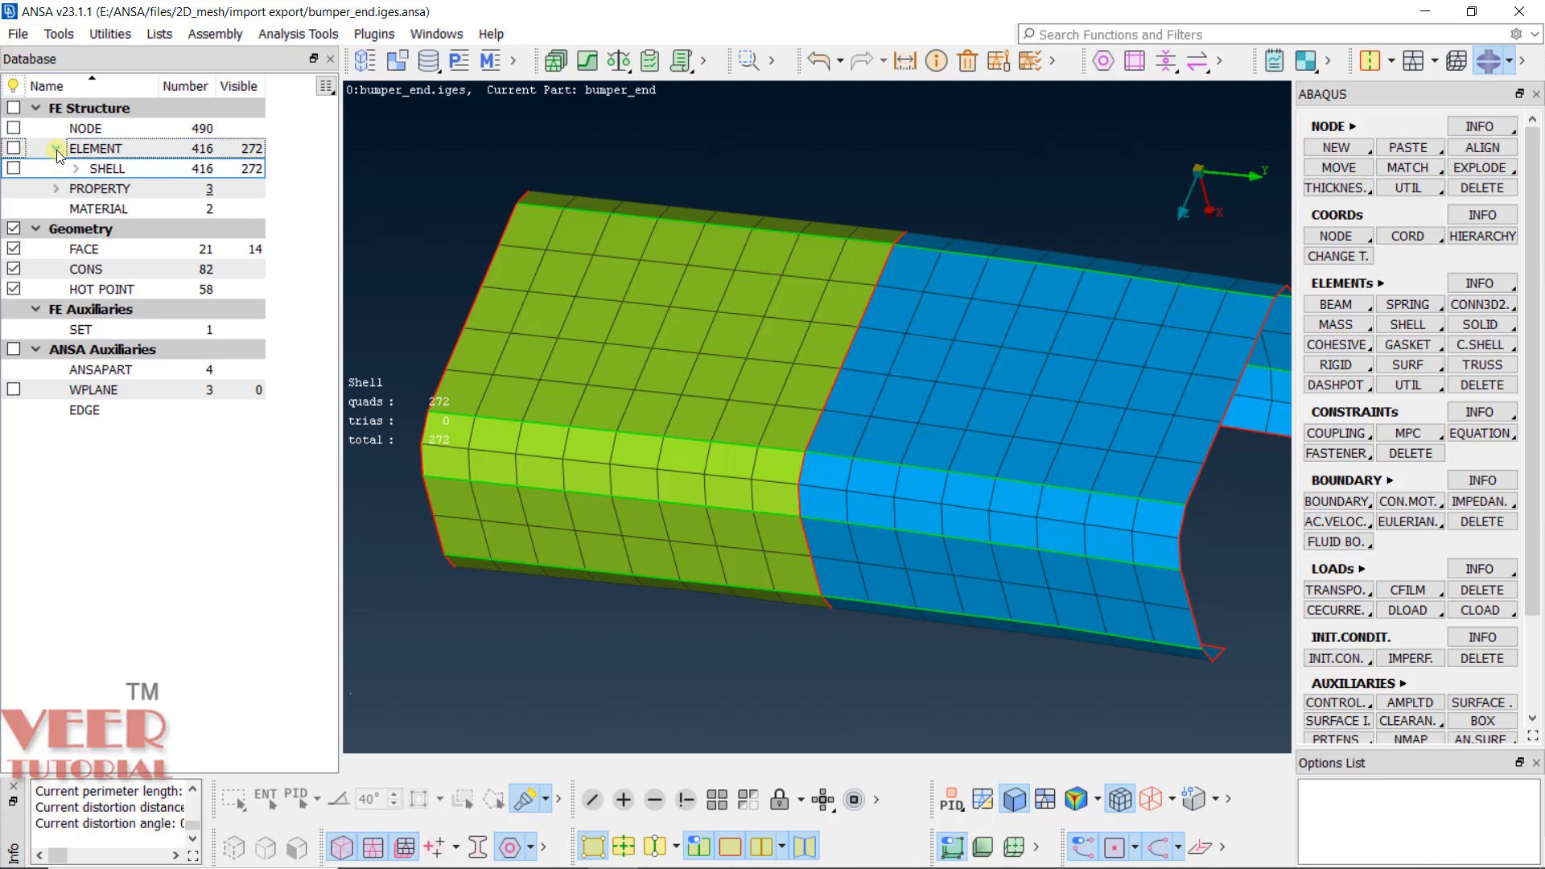
left_click(114, 149)
right_click(114, 151)
left_click(162, 186)
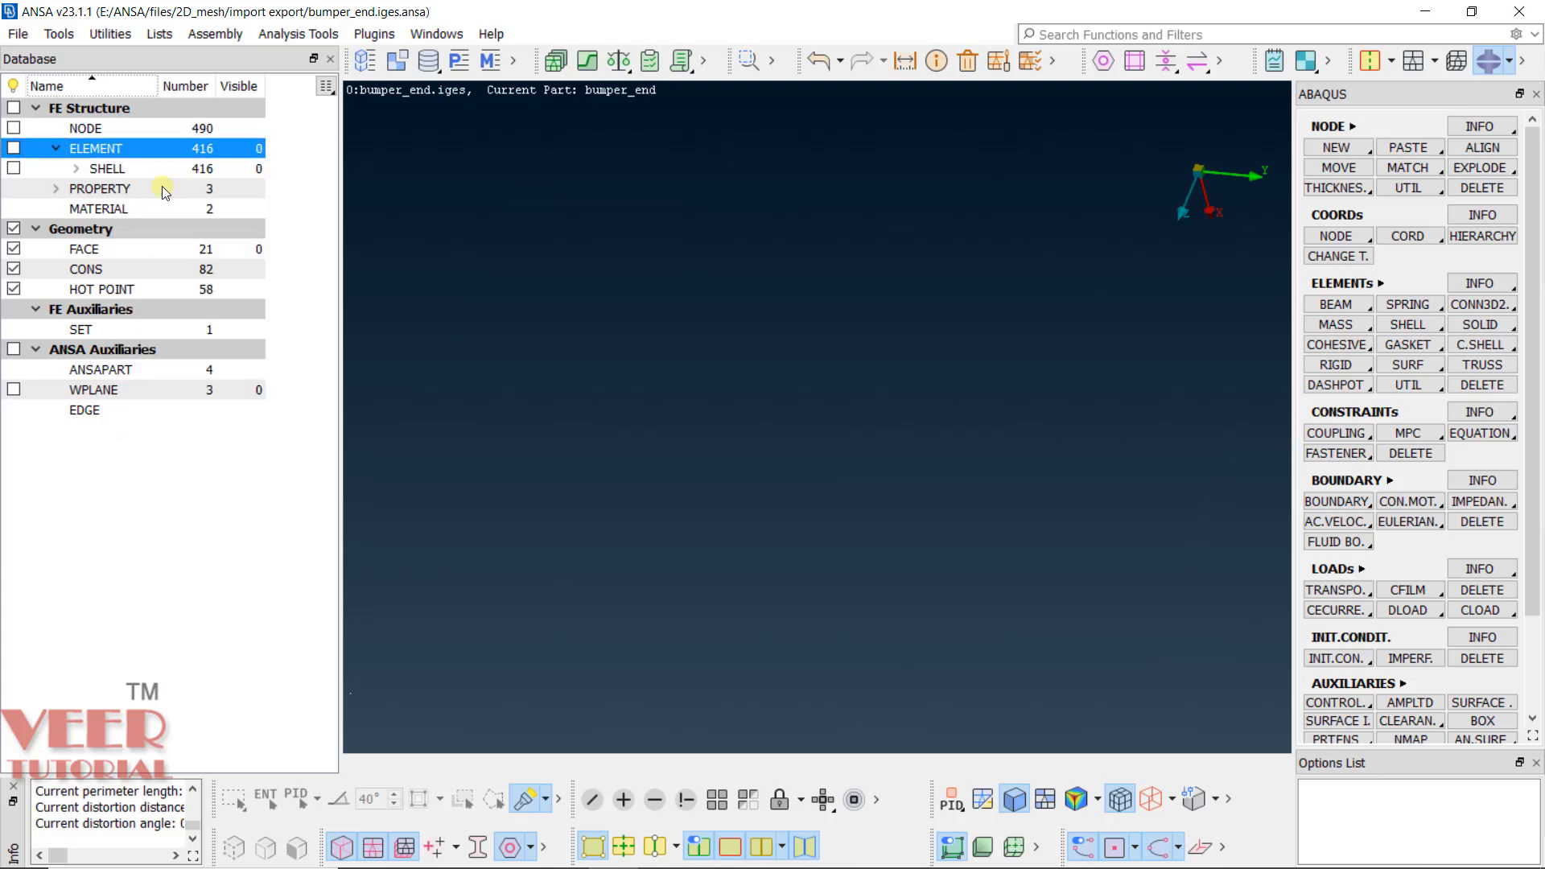
Switch the element display back on and make all entities of the merged model visible.
left_click(12, 149)
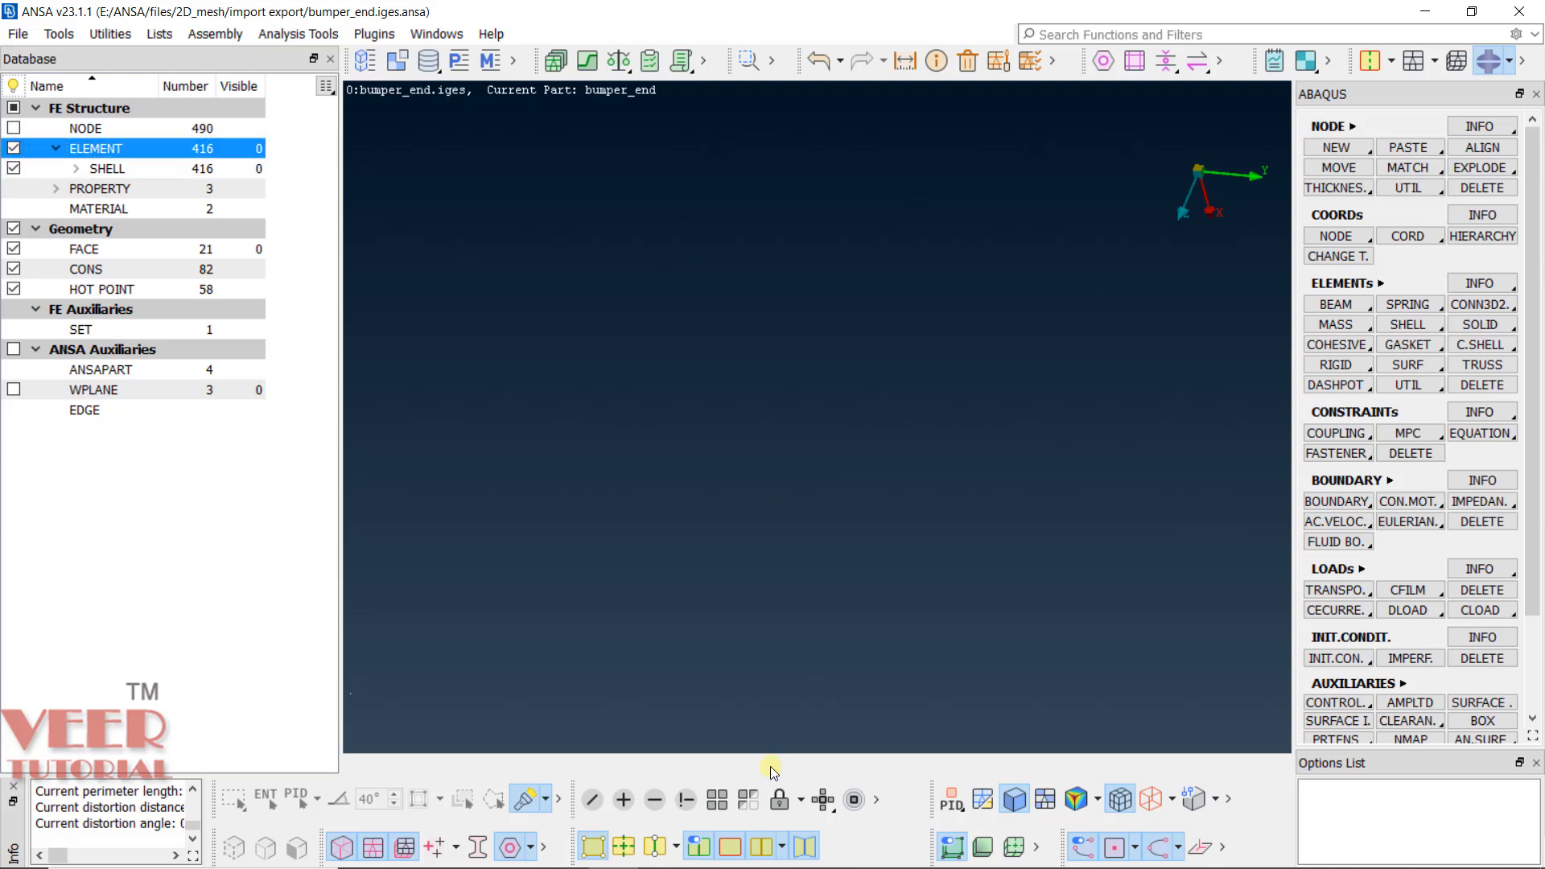
left_click(720, 804)
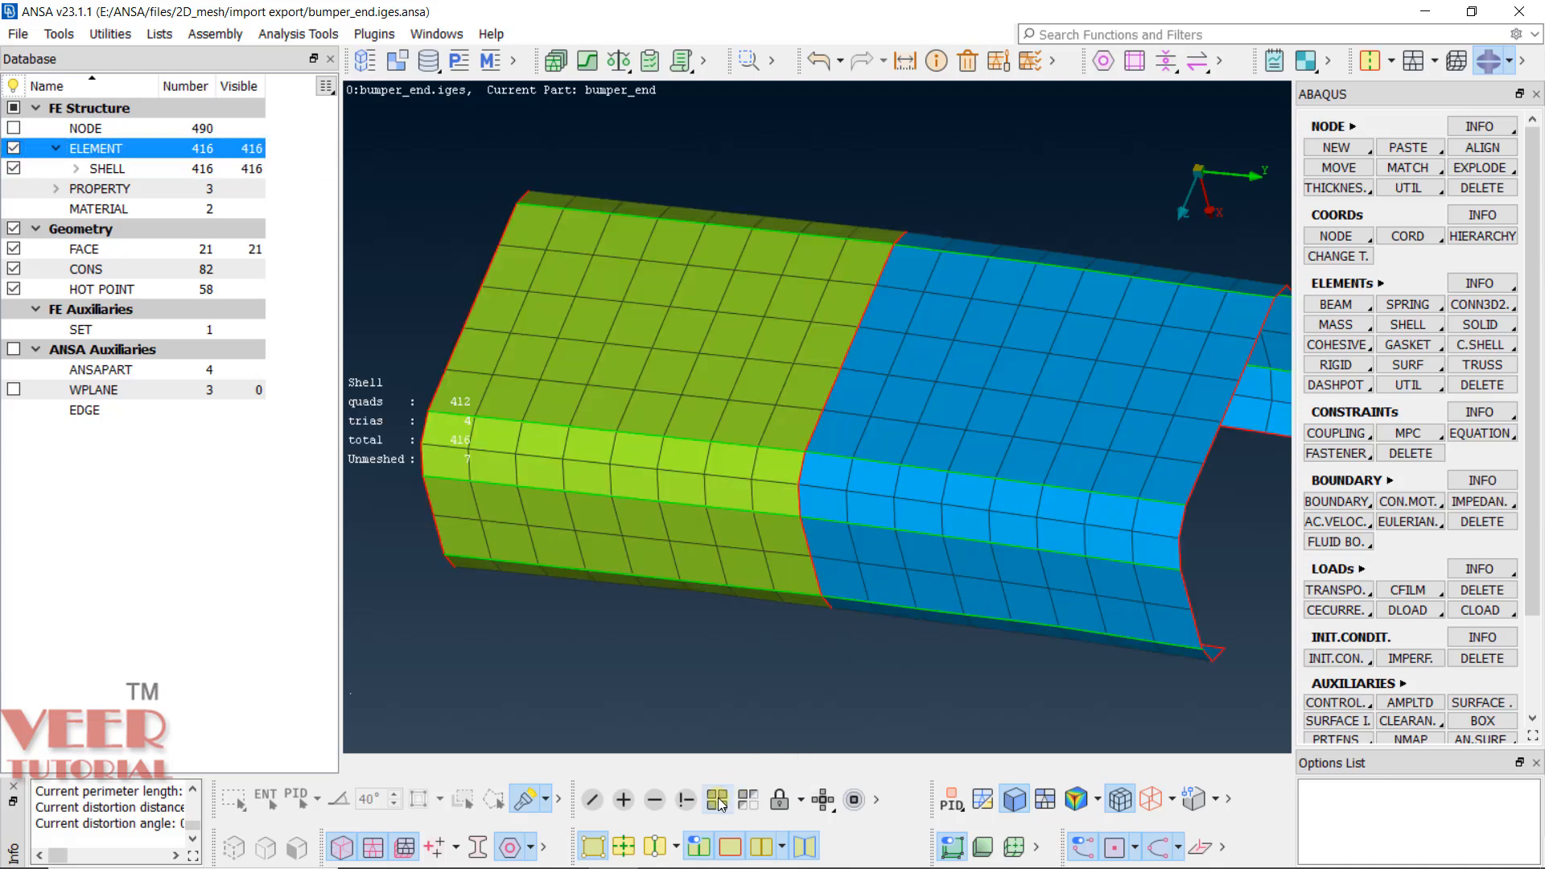
scroll(715, 364, "down", 4)
left_click_drag(714, 365, 741, 437, "ctrl")
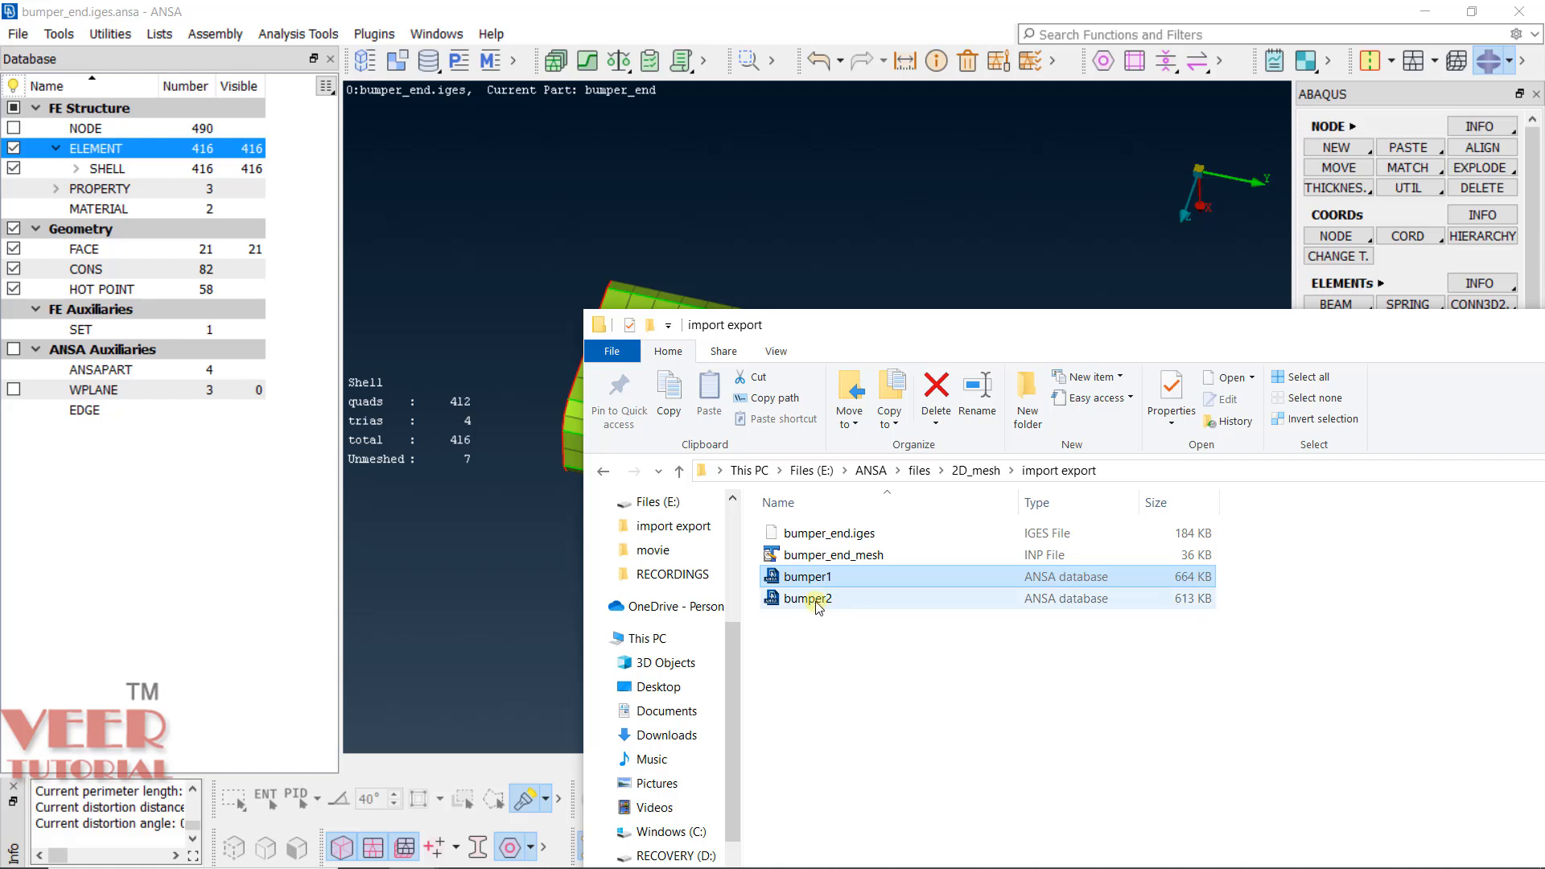
left_click_drag(1193, 326, 903, 298)
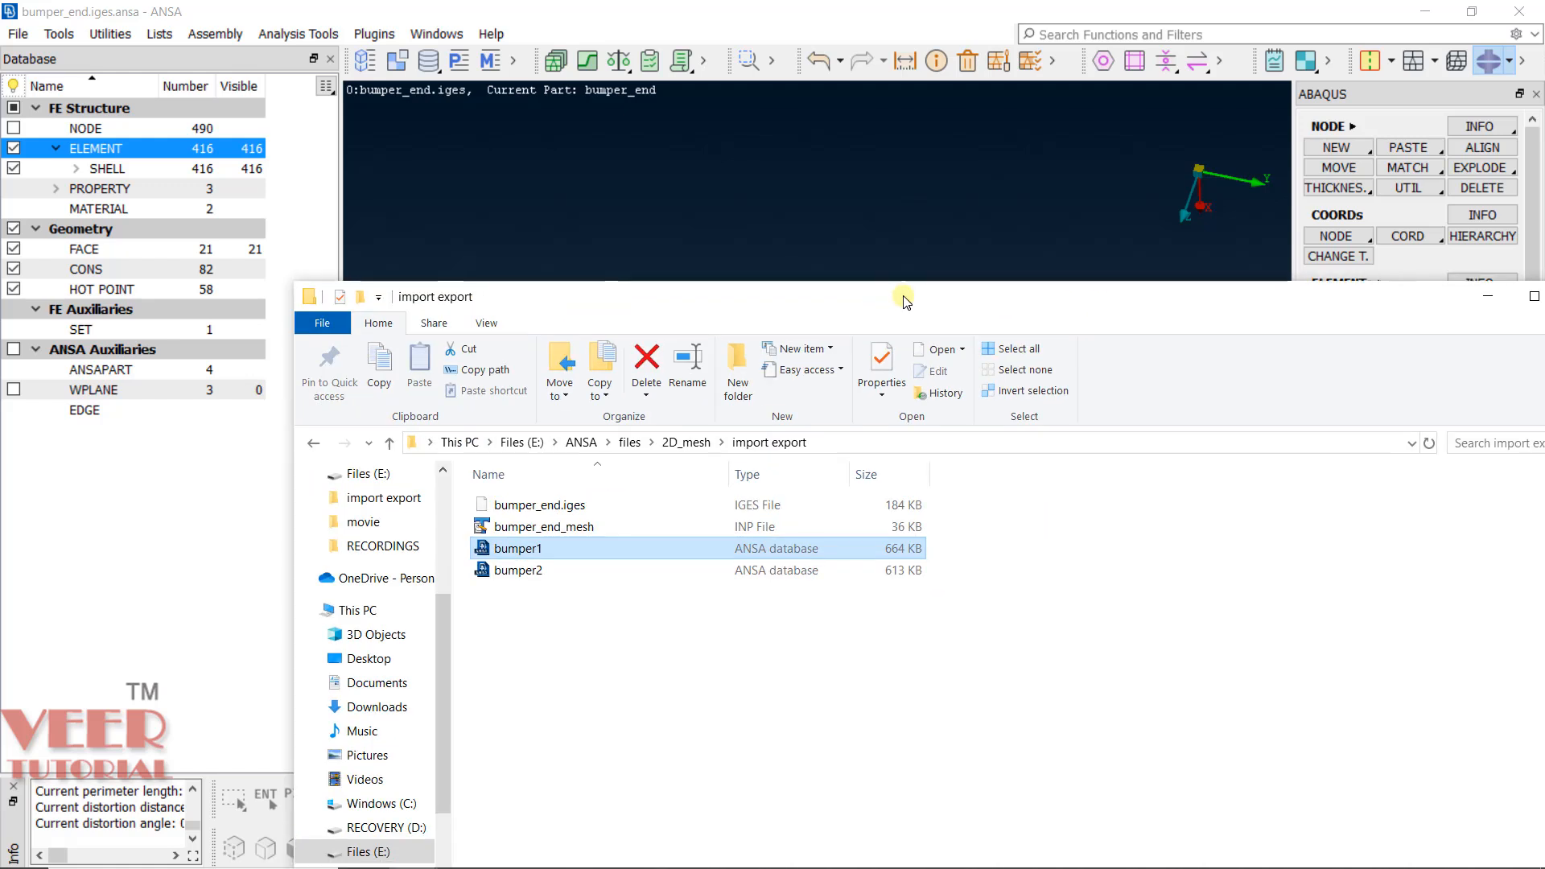
left_click(533, 569)
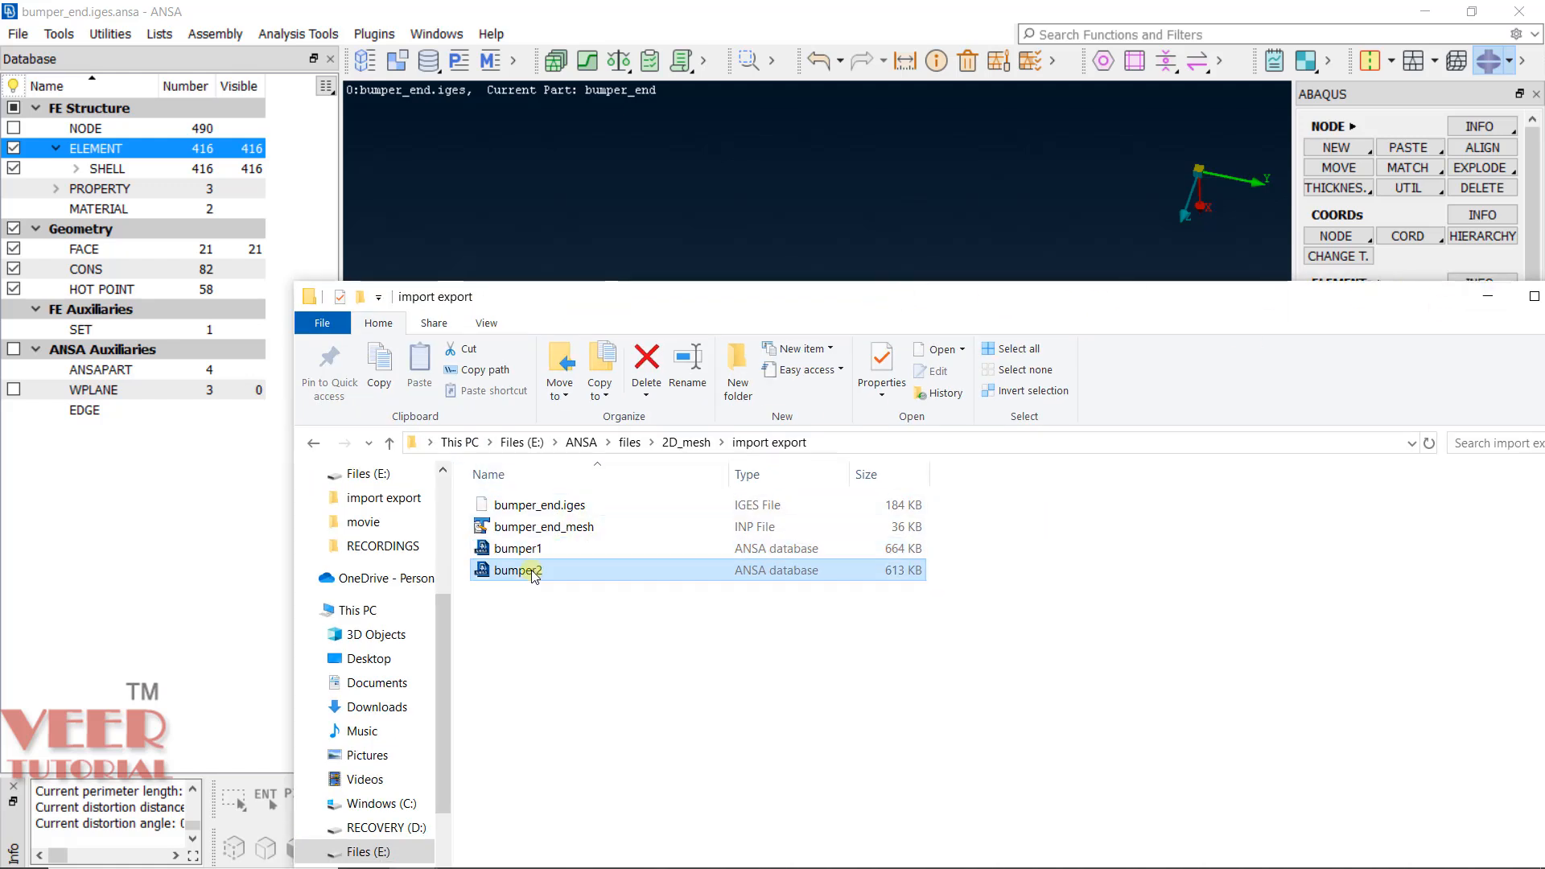
left_click(1487, 296)
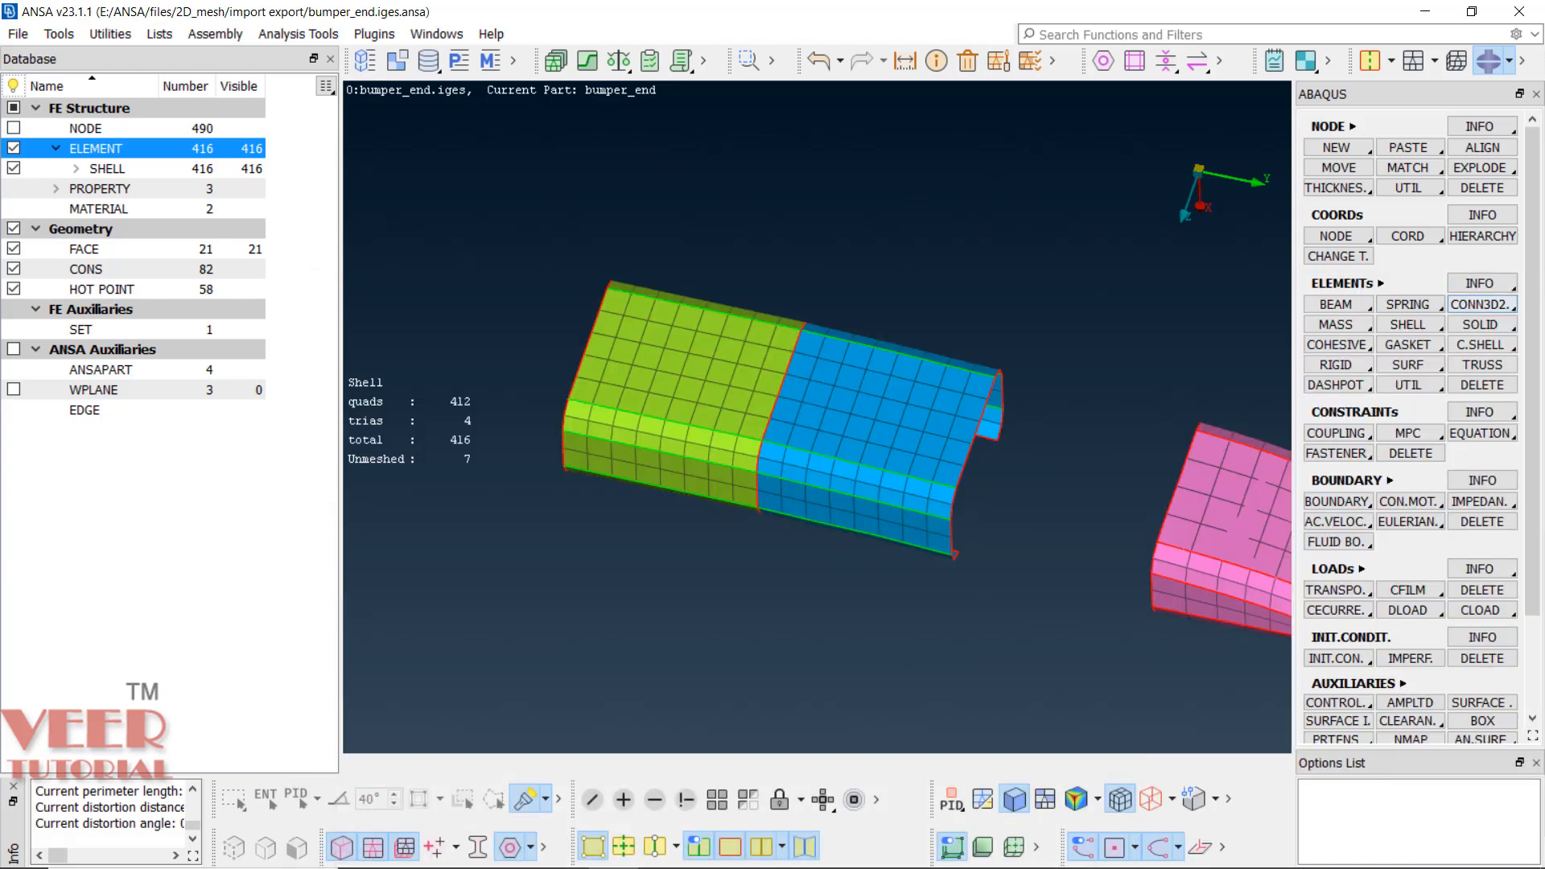
Choose bumper2.ansa from the import export folder as the database to merge, with the file type set to All Supported Files.
left_click(18, 35)
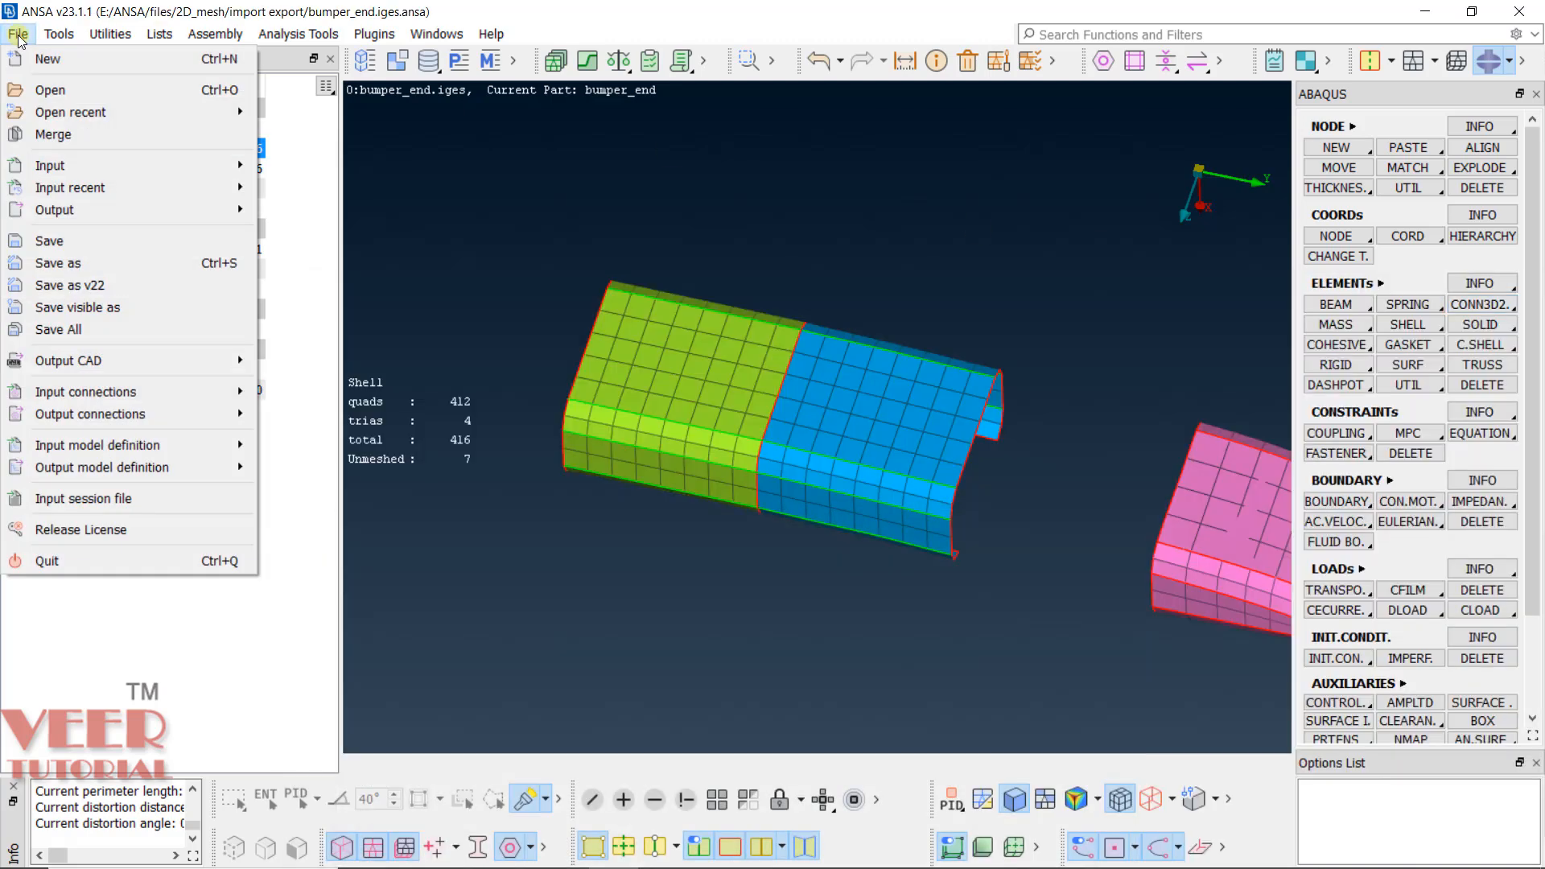
left_click(53, 134)
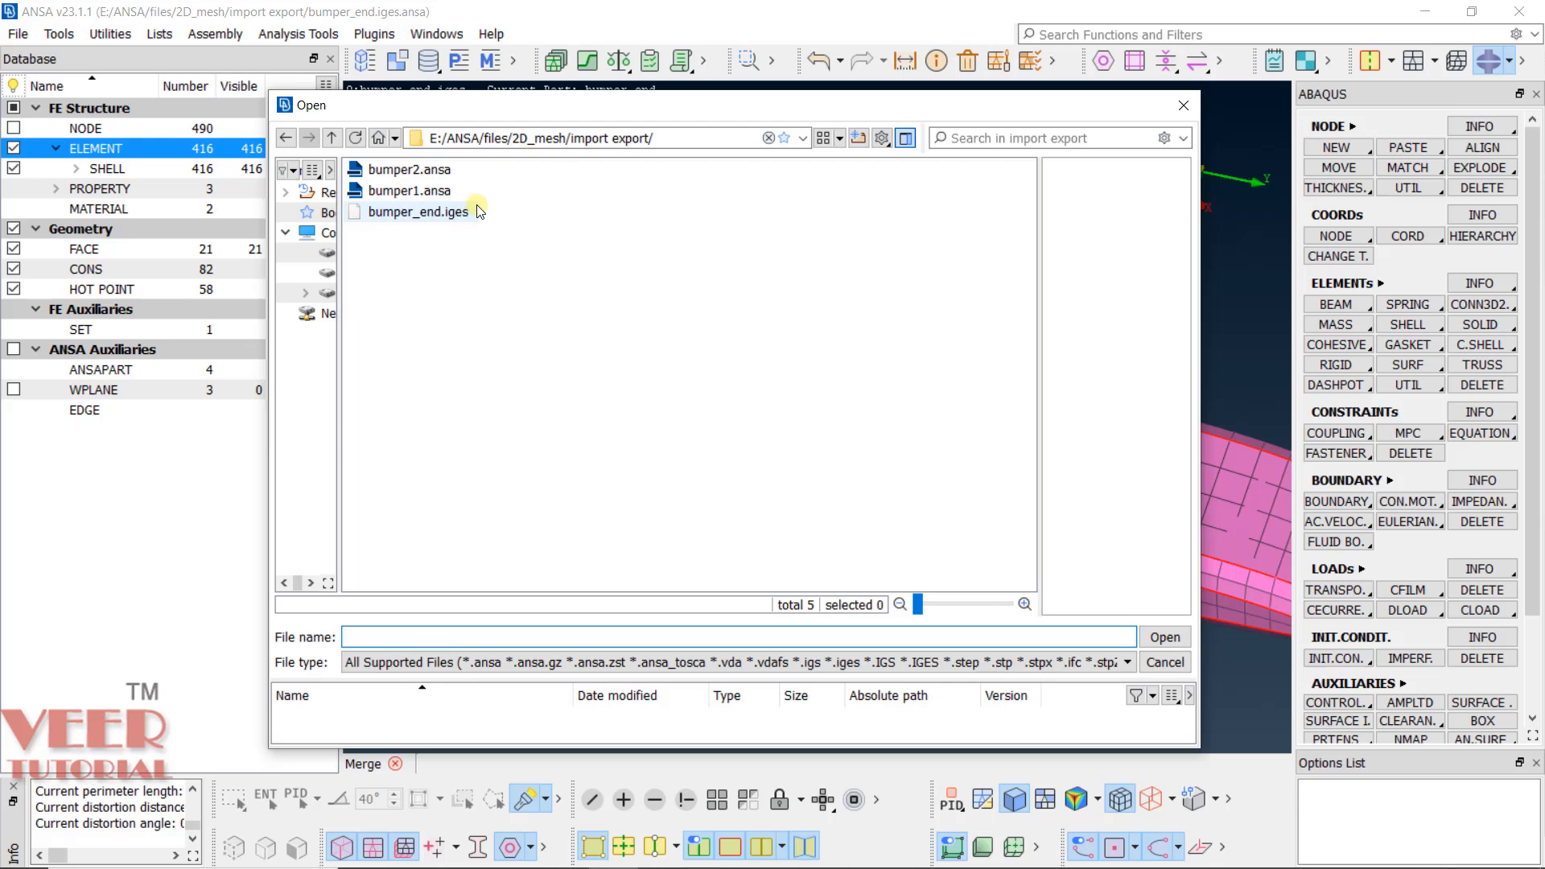
left_click(453, 172)
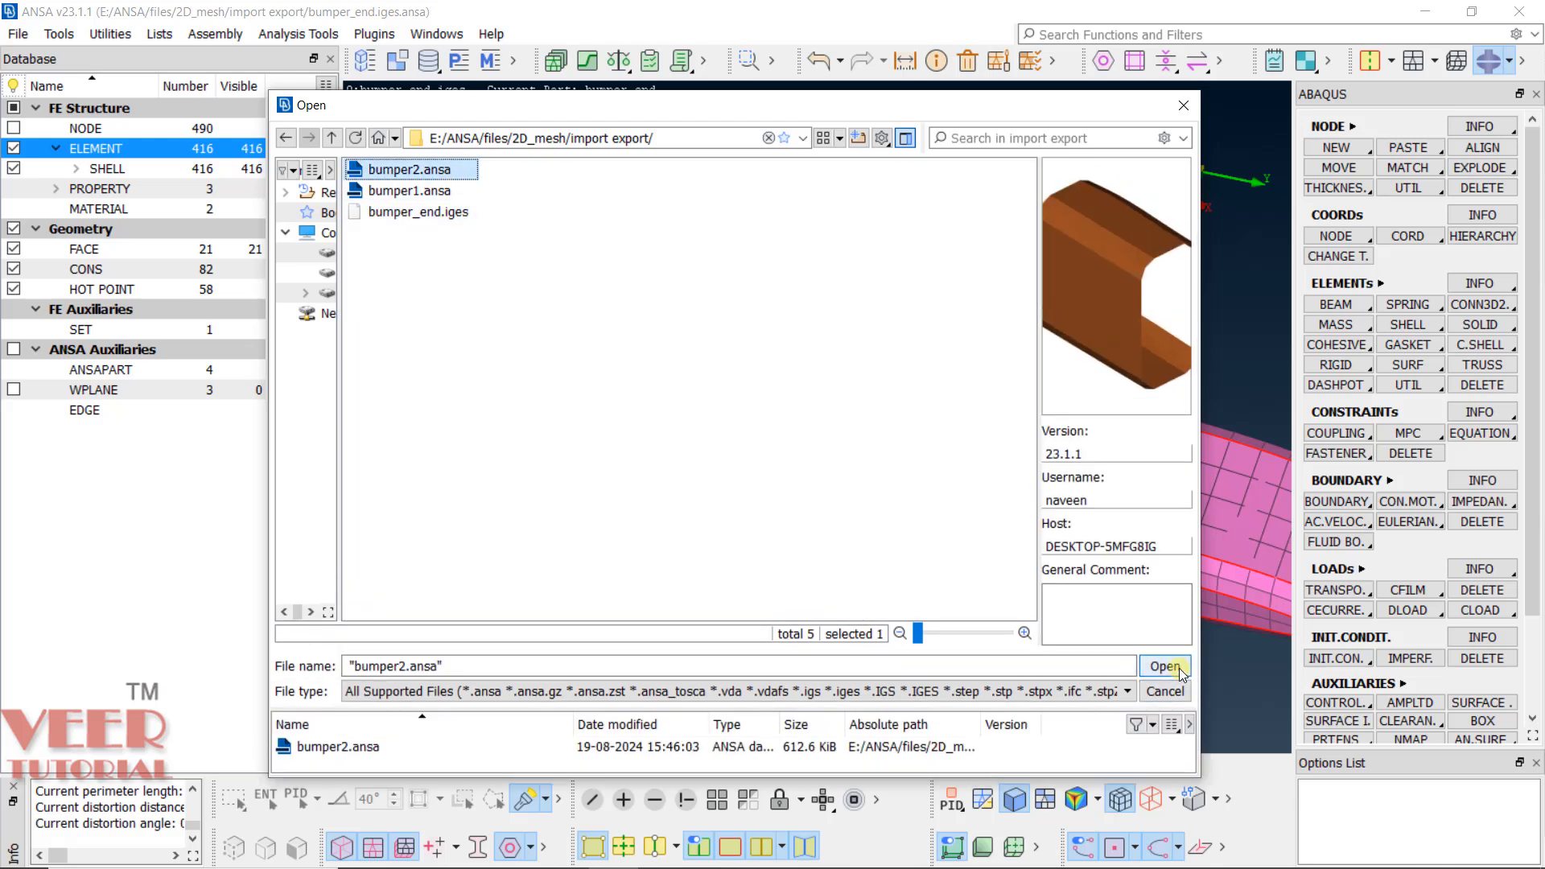
left_click(432, 692)
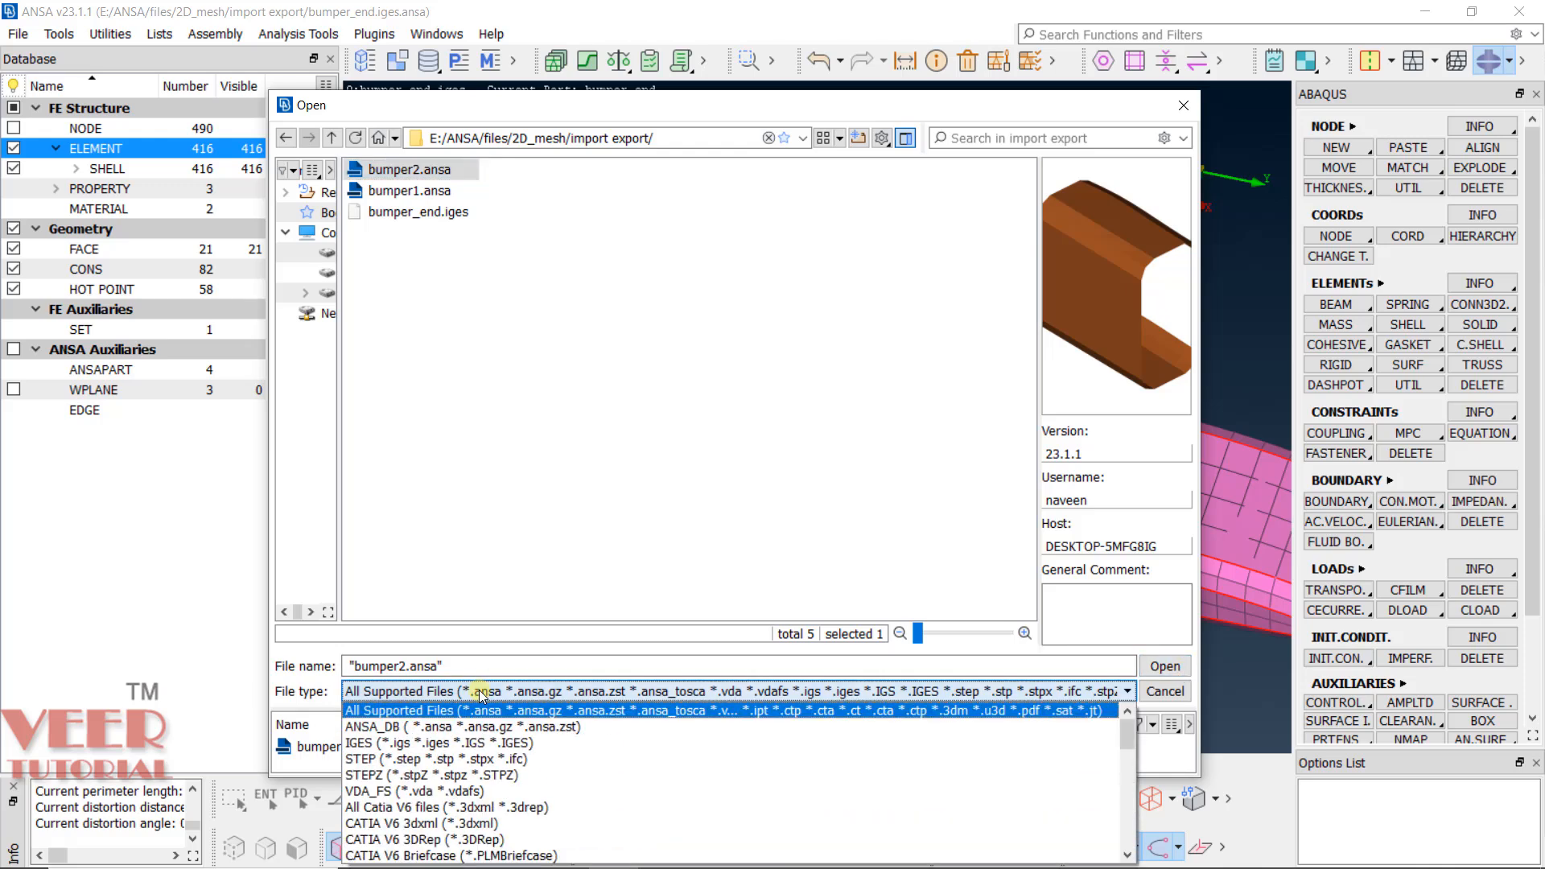
left_click(432, 712)
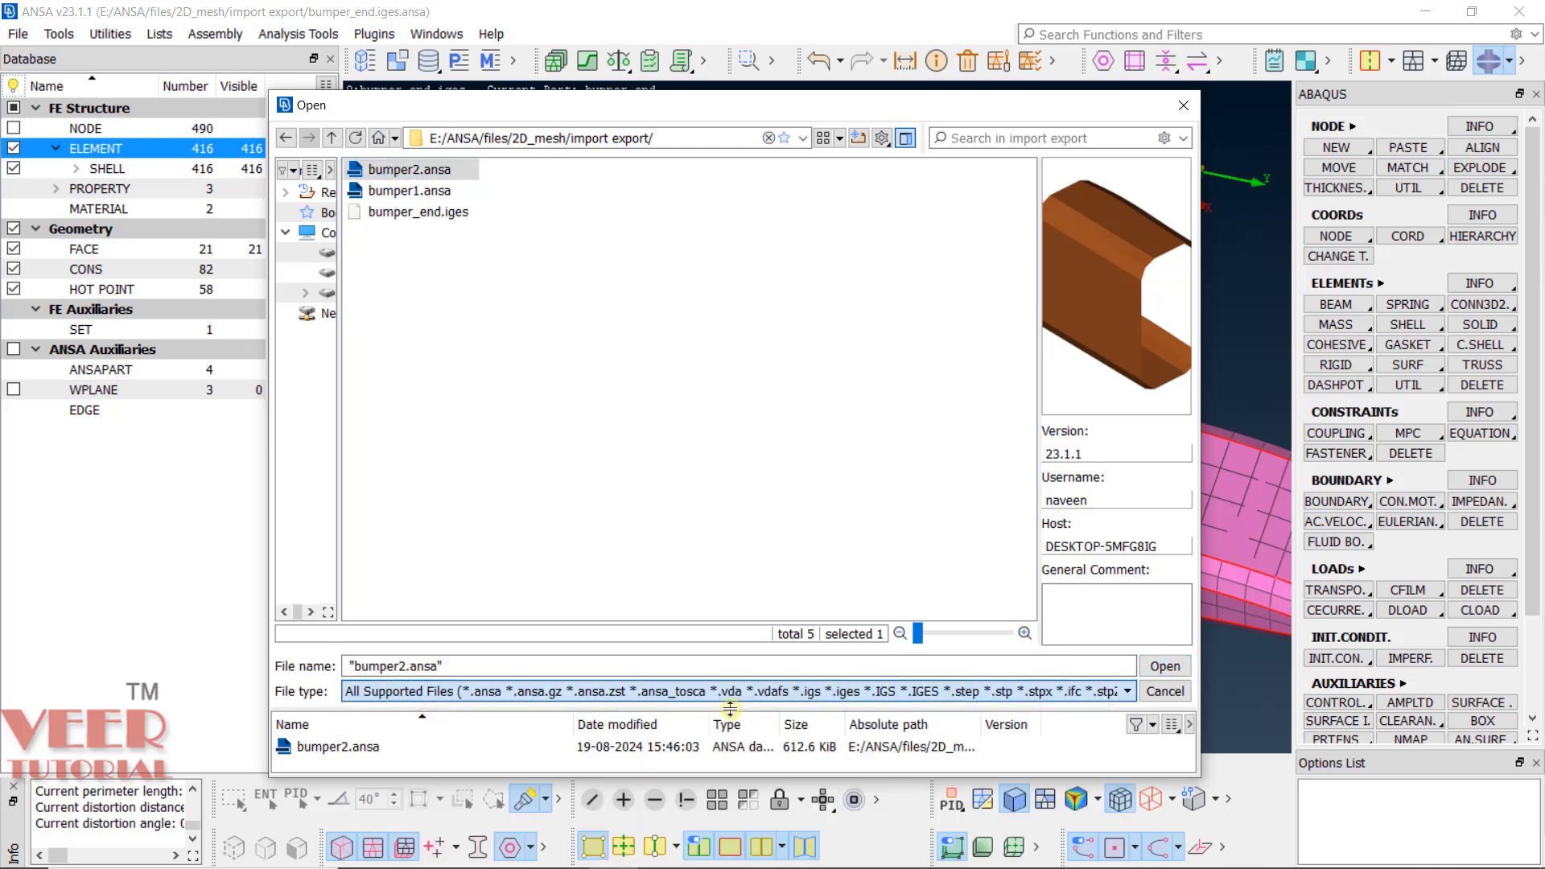
left_click(1164, 667)
Merge bumper2.ansa with the current model using offset conflict resolution, and dismiss the merge log message.
left_click(611, 241)
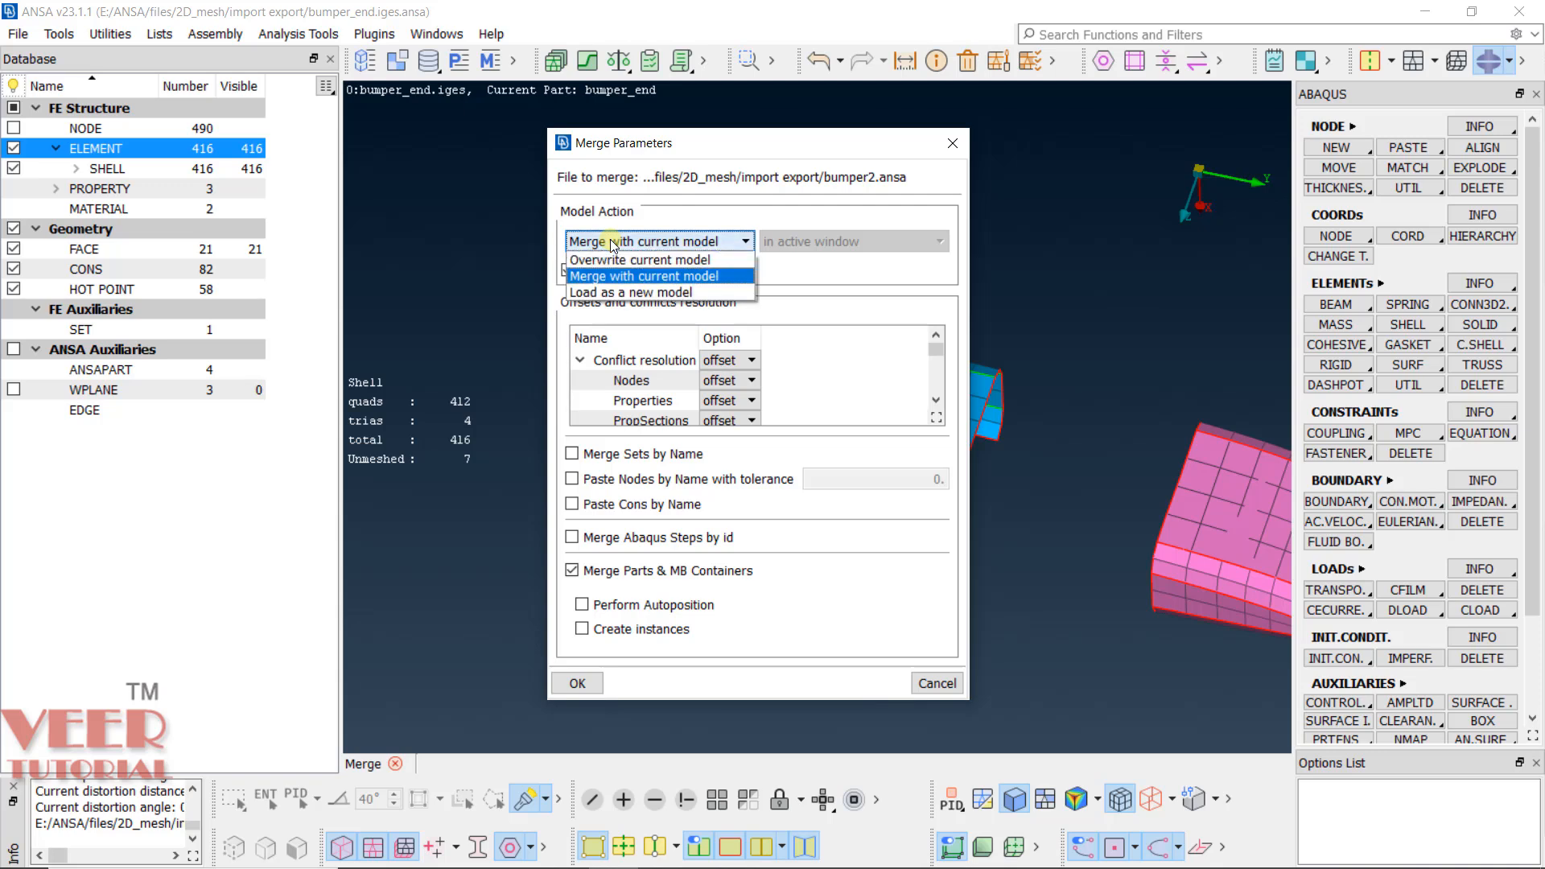
left_click(620, 276)
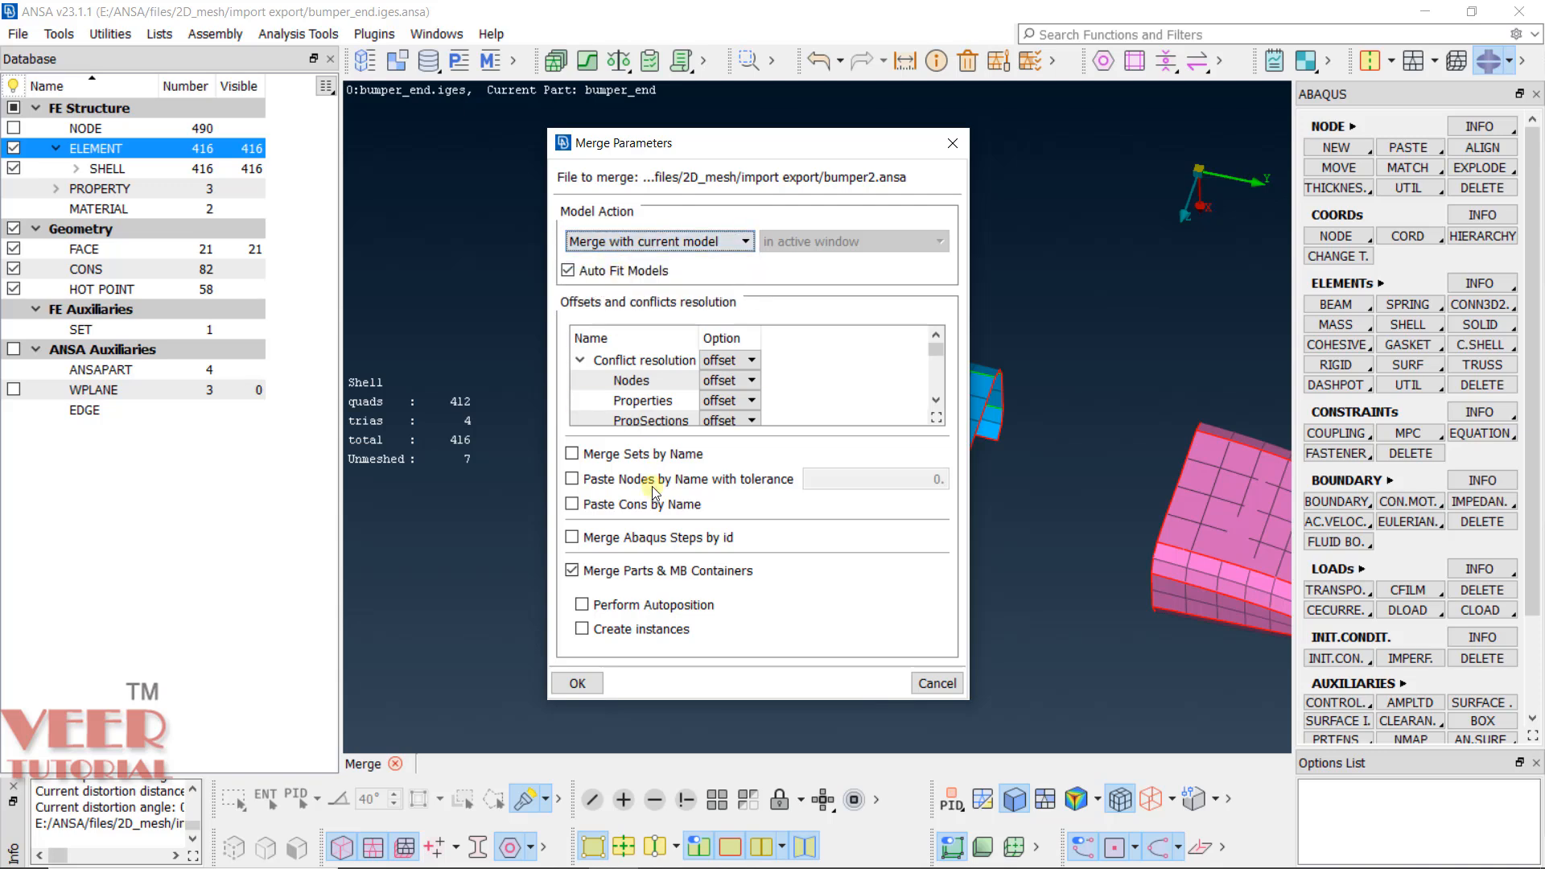
left_click(572, 684)
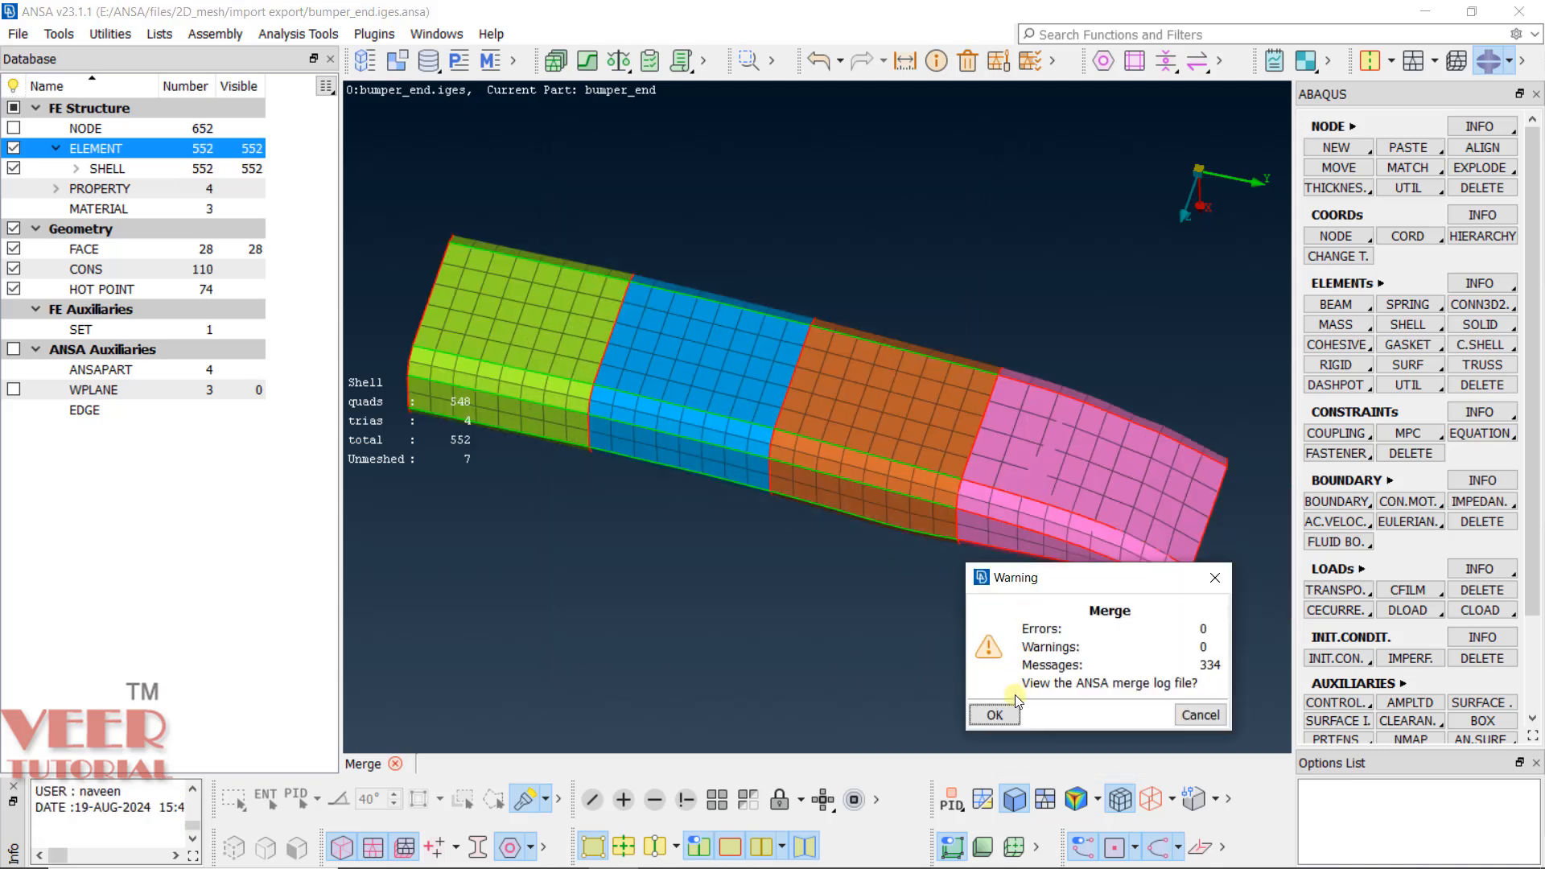
left_click(998, 706)
left_click(966, 558)
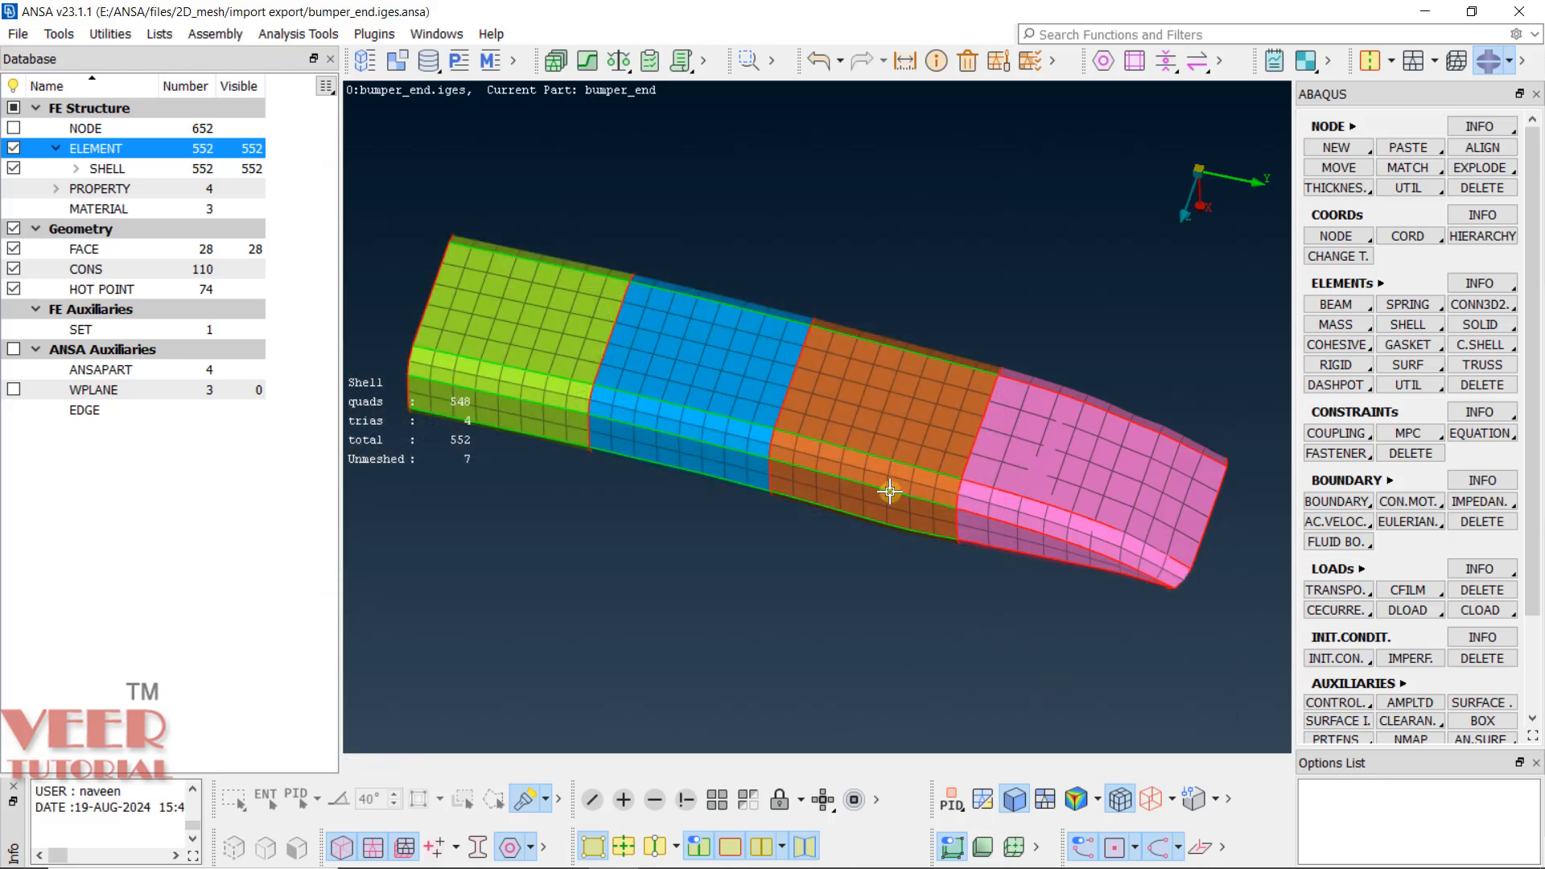
Examine the complete merged bumper with its green, blue, brown and pink parts, and check the shell statistics.
left_click_drag(880, 493, 921, 435, "ctrl")
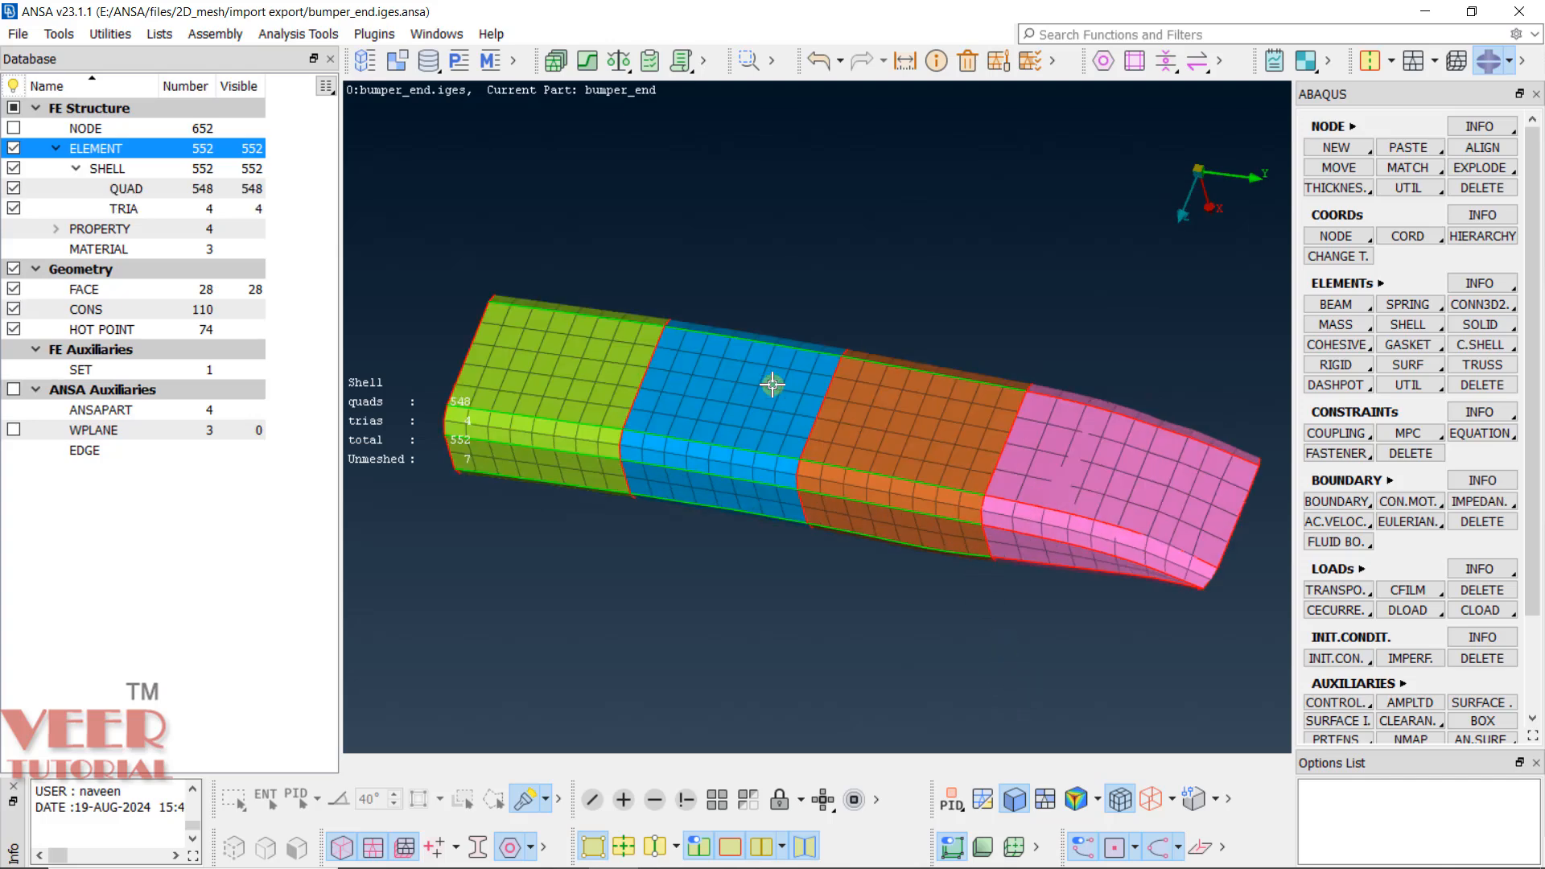
scroll(771, 386, "down", 3)
scroll(733, 391, "up", 3)
left_click_drag(718, 421, 653, 418, "ctrl")
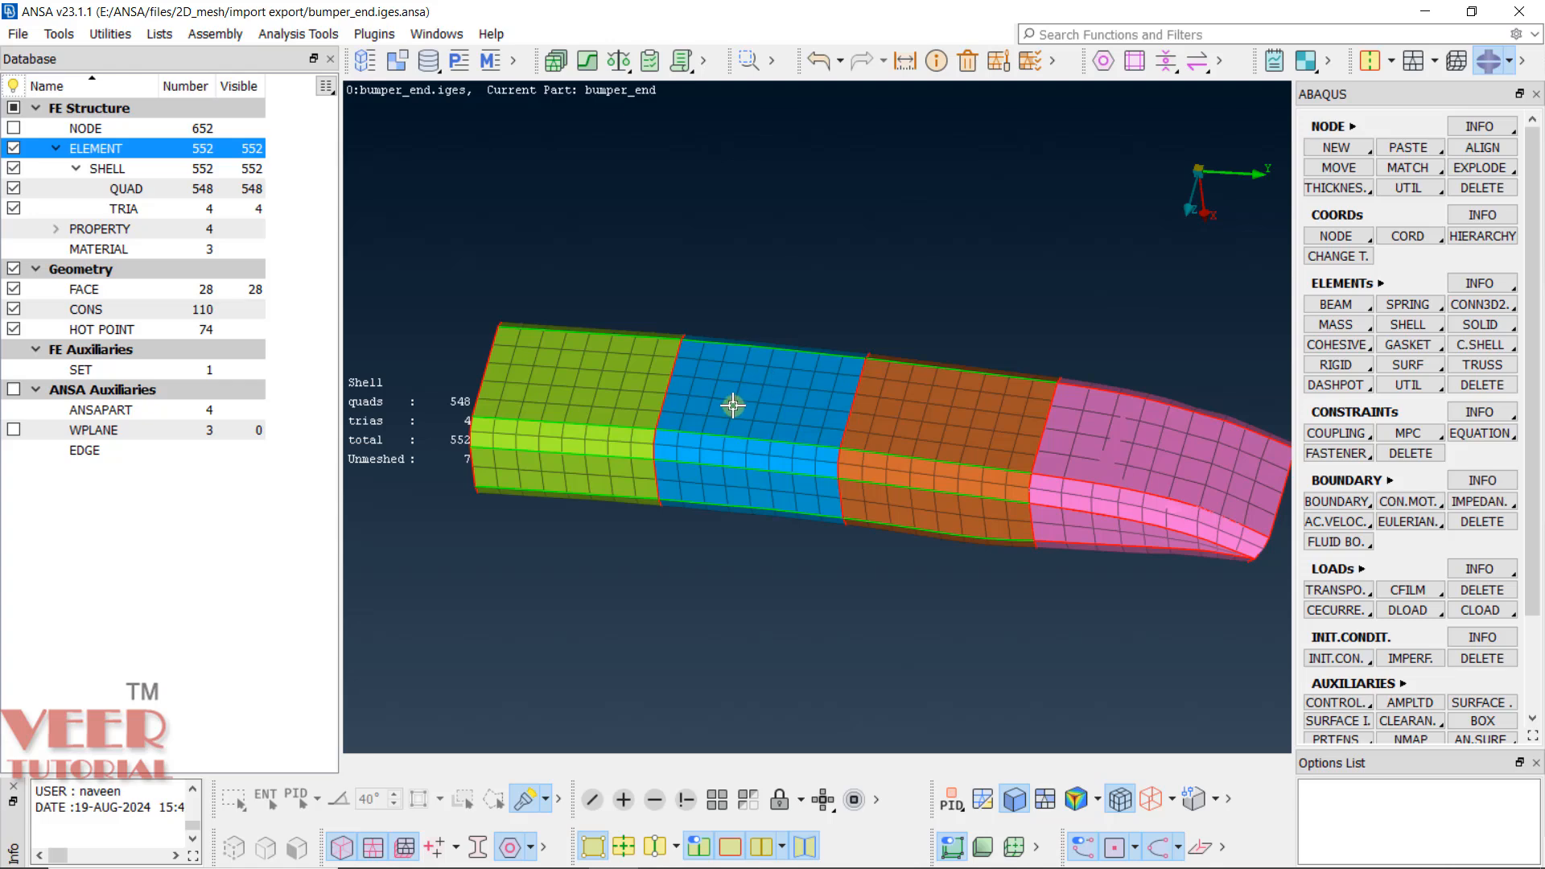
scroll(708, 414, "down", 3)
scroll(619, 438, "up", 4)
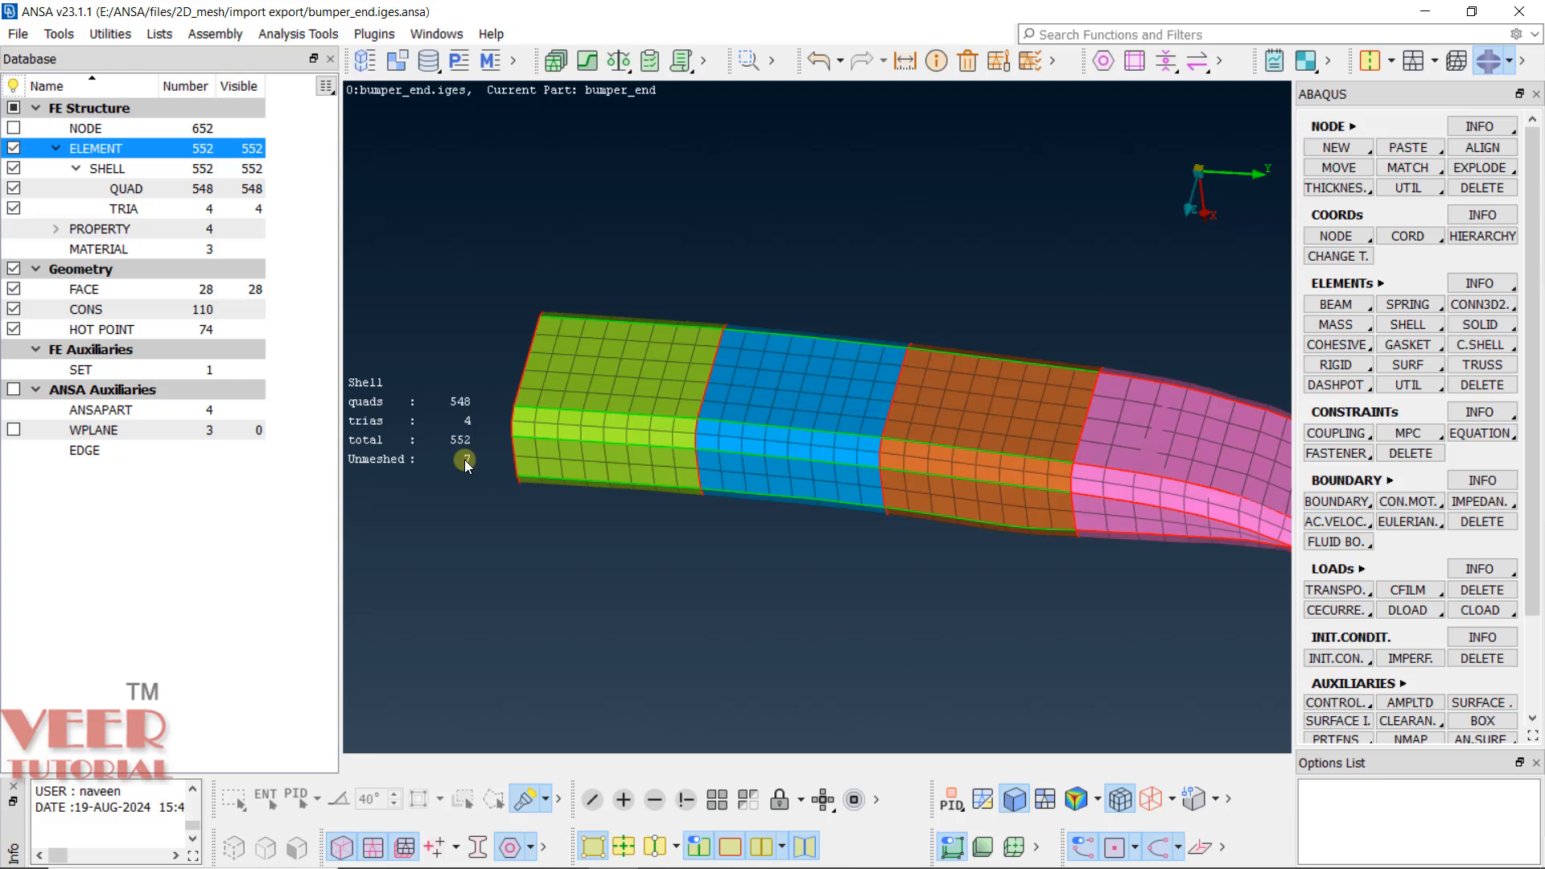
Inspect the pink end part up close for unmeshed faces and its boundary with the brown part.
scroll(713, 438, "down", 2)
scroll(958, 466, "up", 5)
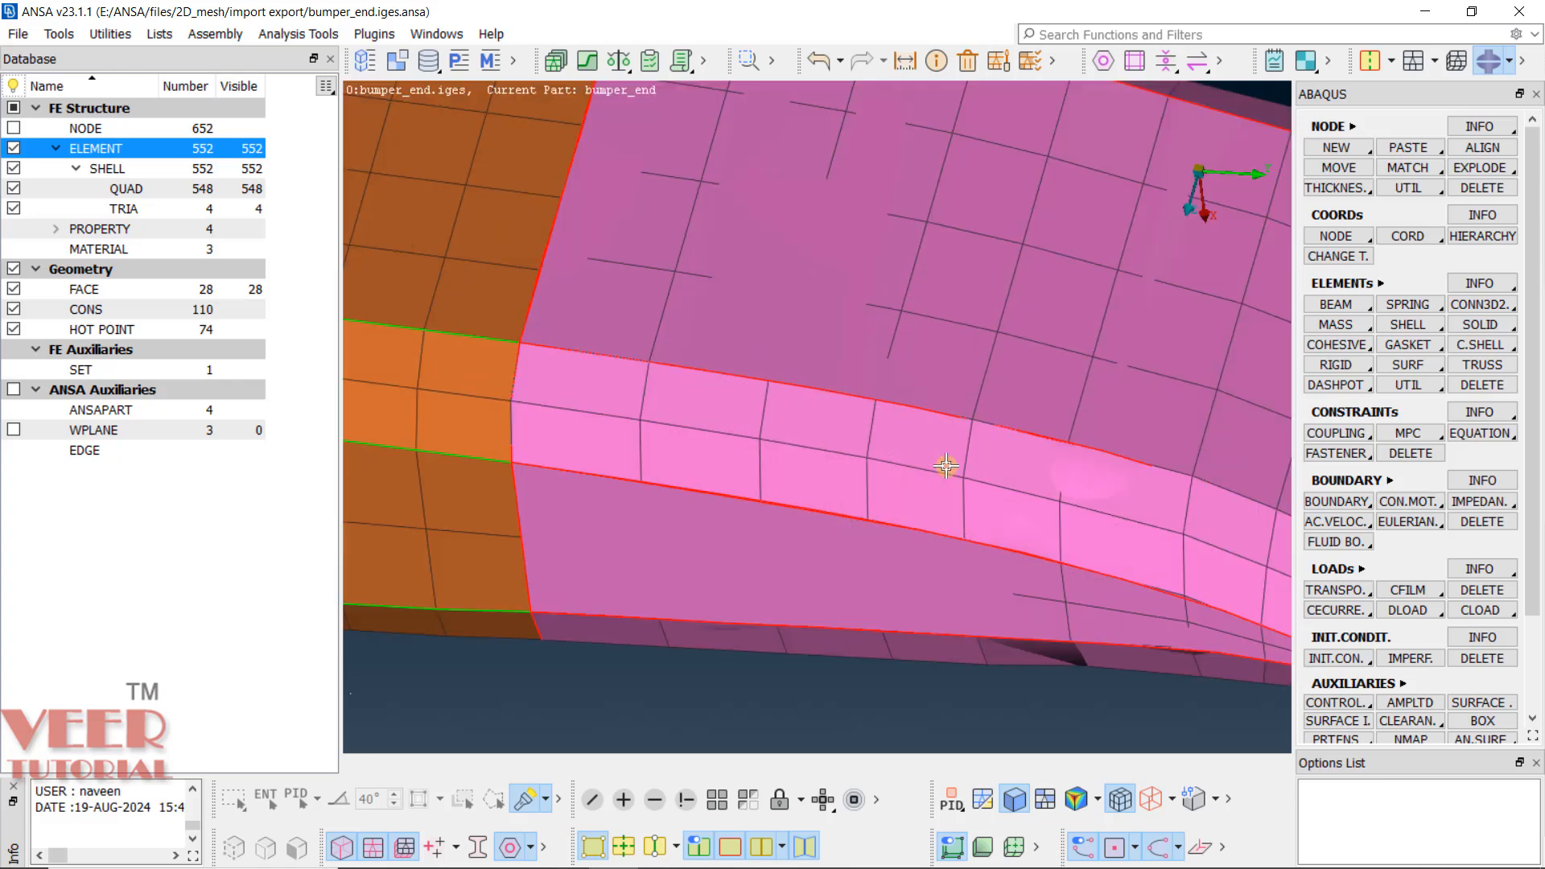
scroll(835, 349, "down", 5)
mouse_move(887, 418)
left_mouse_down("ctrl")
mouse_move(885, 341)
mouse_move(844, 356)
mouse_move(873, 398)
left_mouse_up("ctrl")
scroll(878, 402, "up", 5)
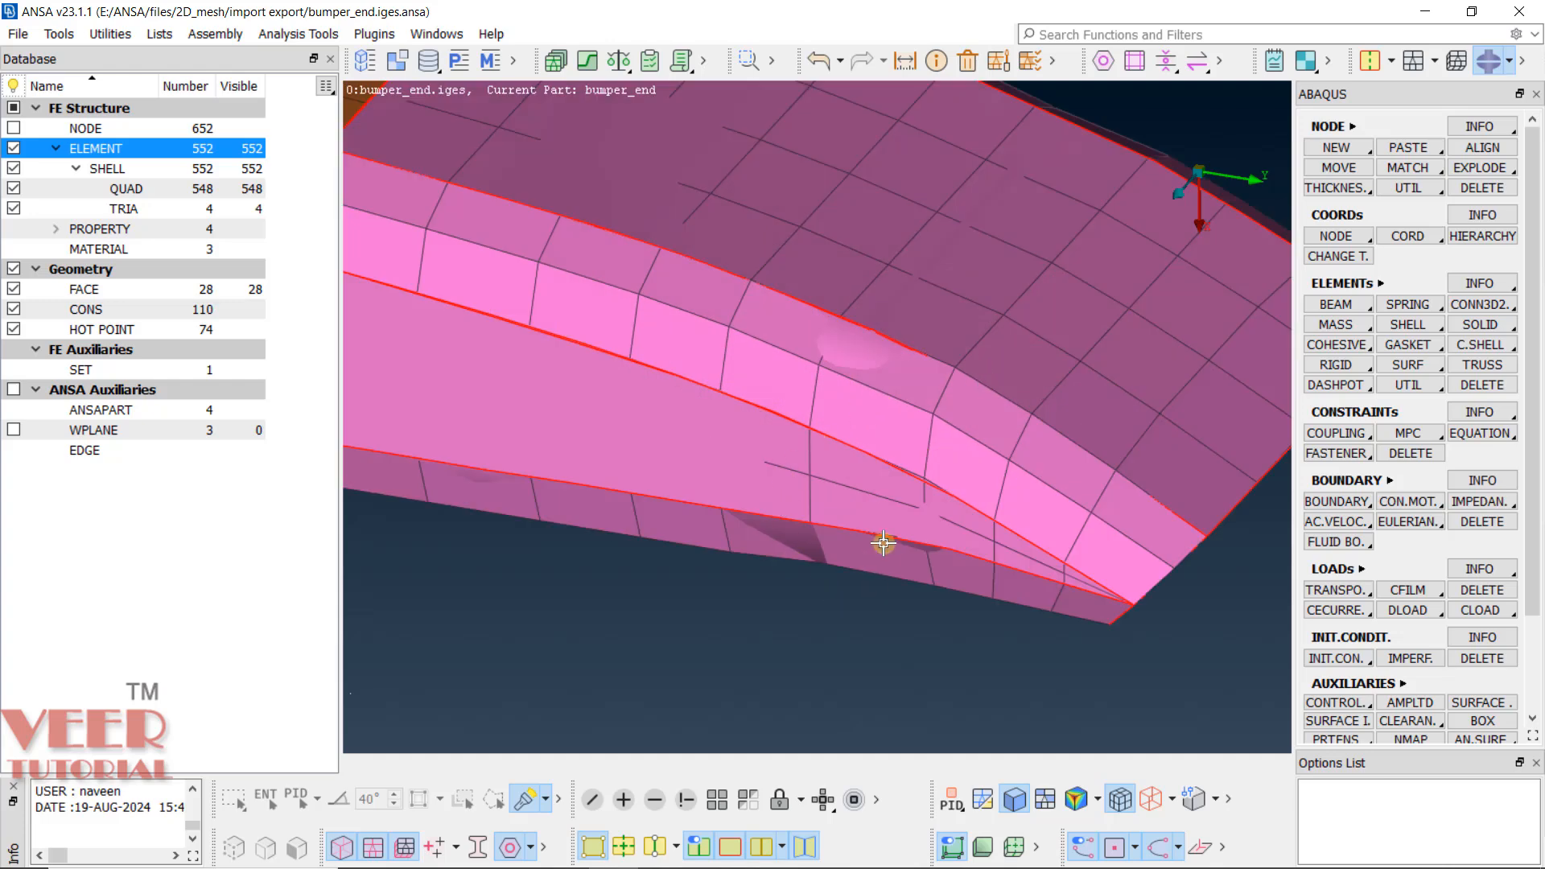
scroll(884, 544, "down", 3)
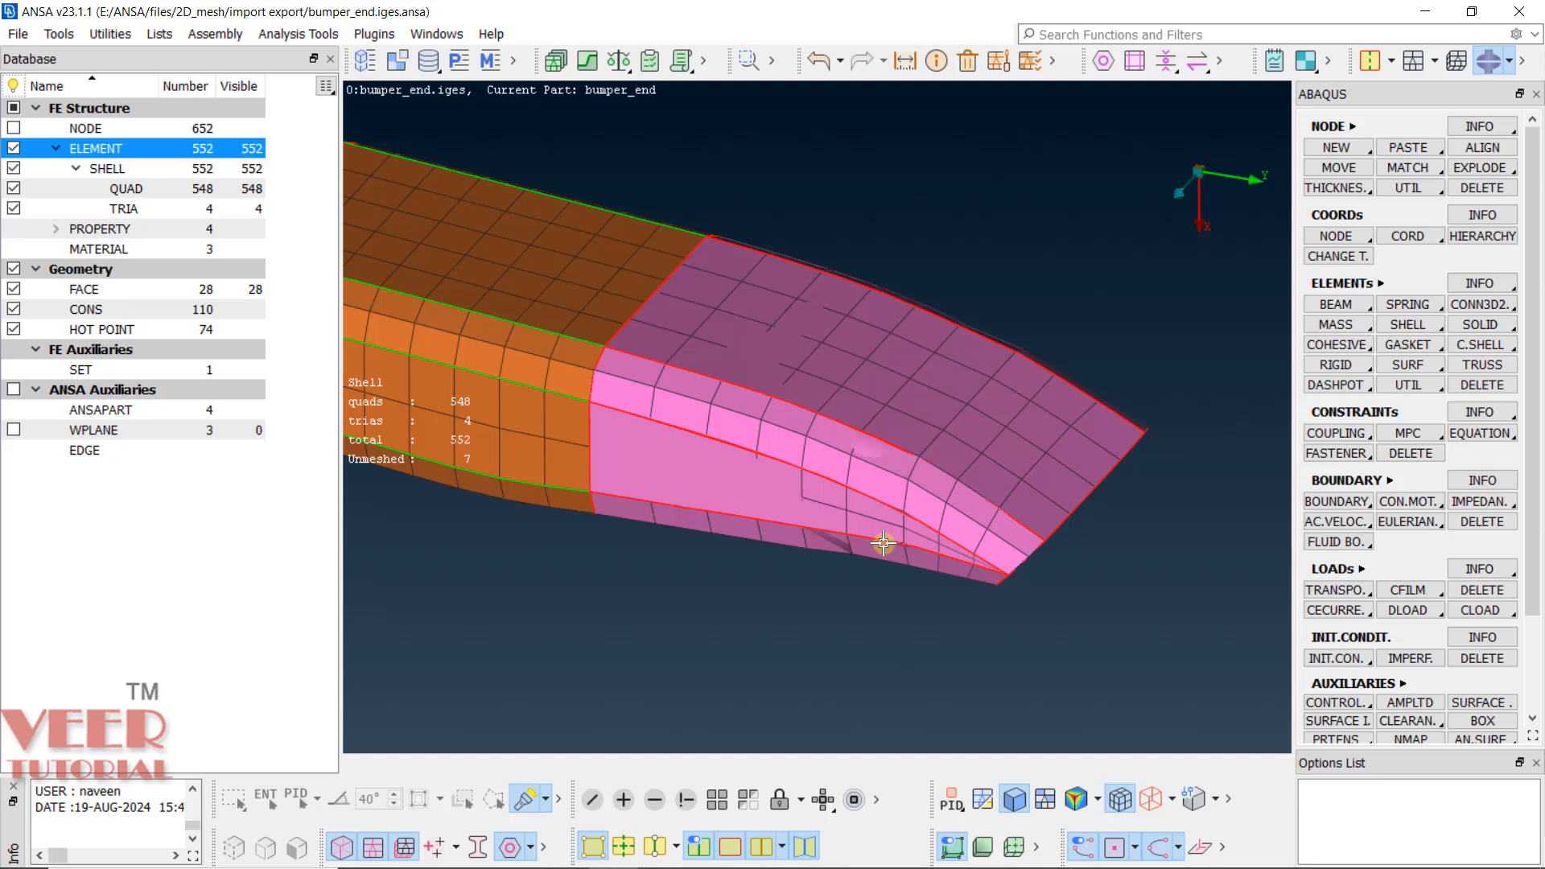
Save the merged database under the new name bumper_final.ansa in the import export folder.
left_click(18, 34)
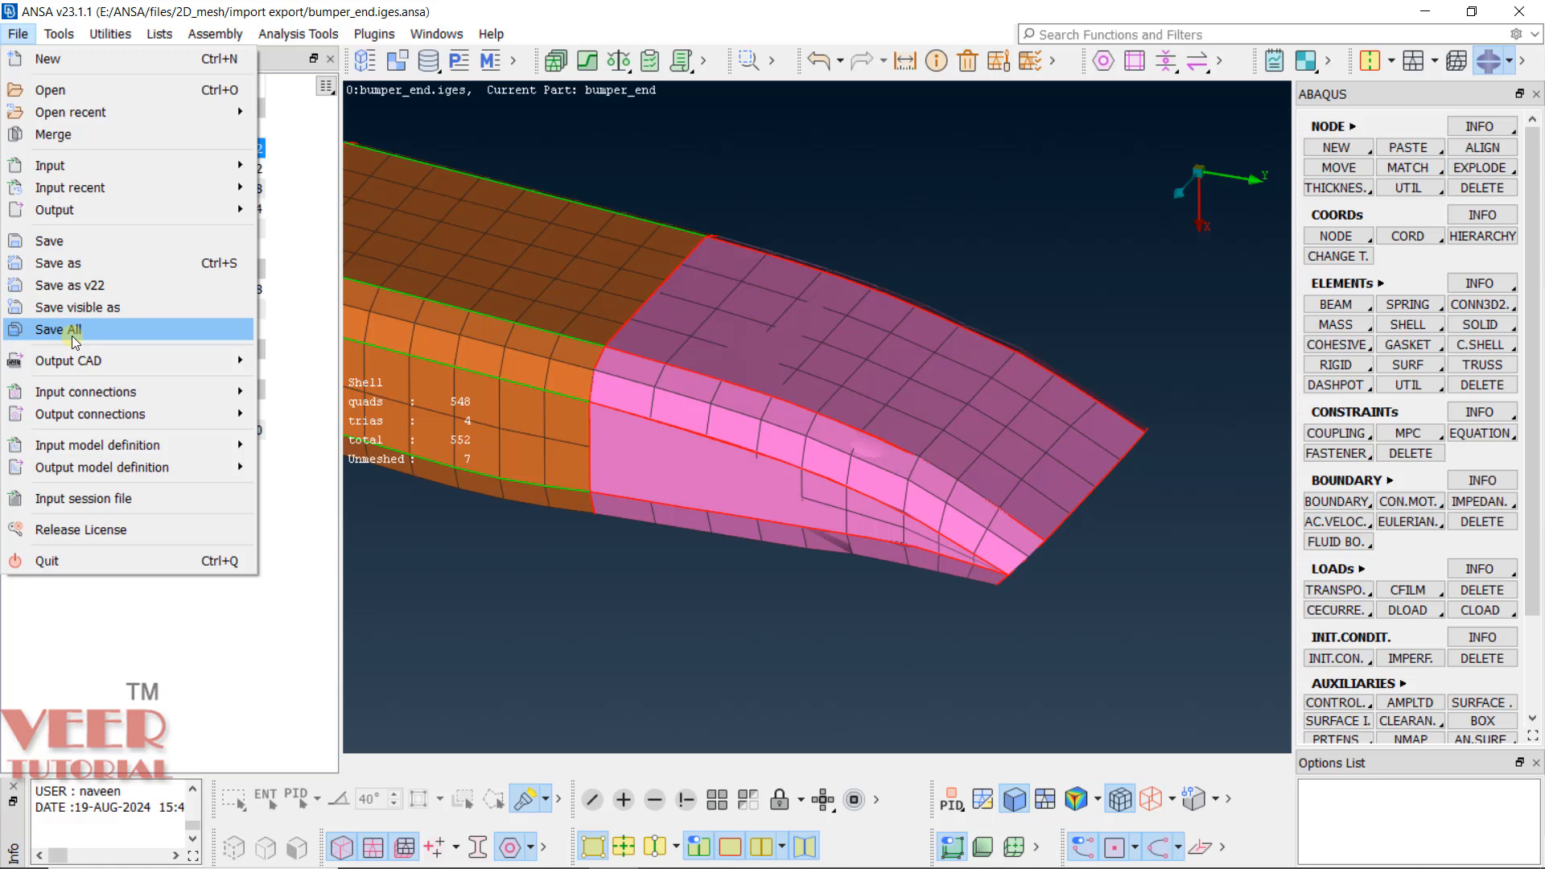
left_click(86, 267)
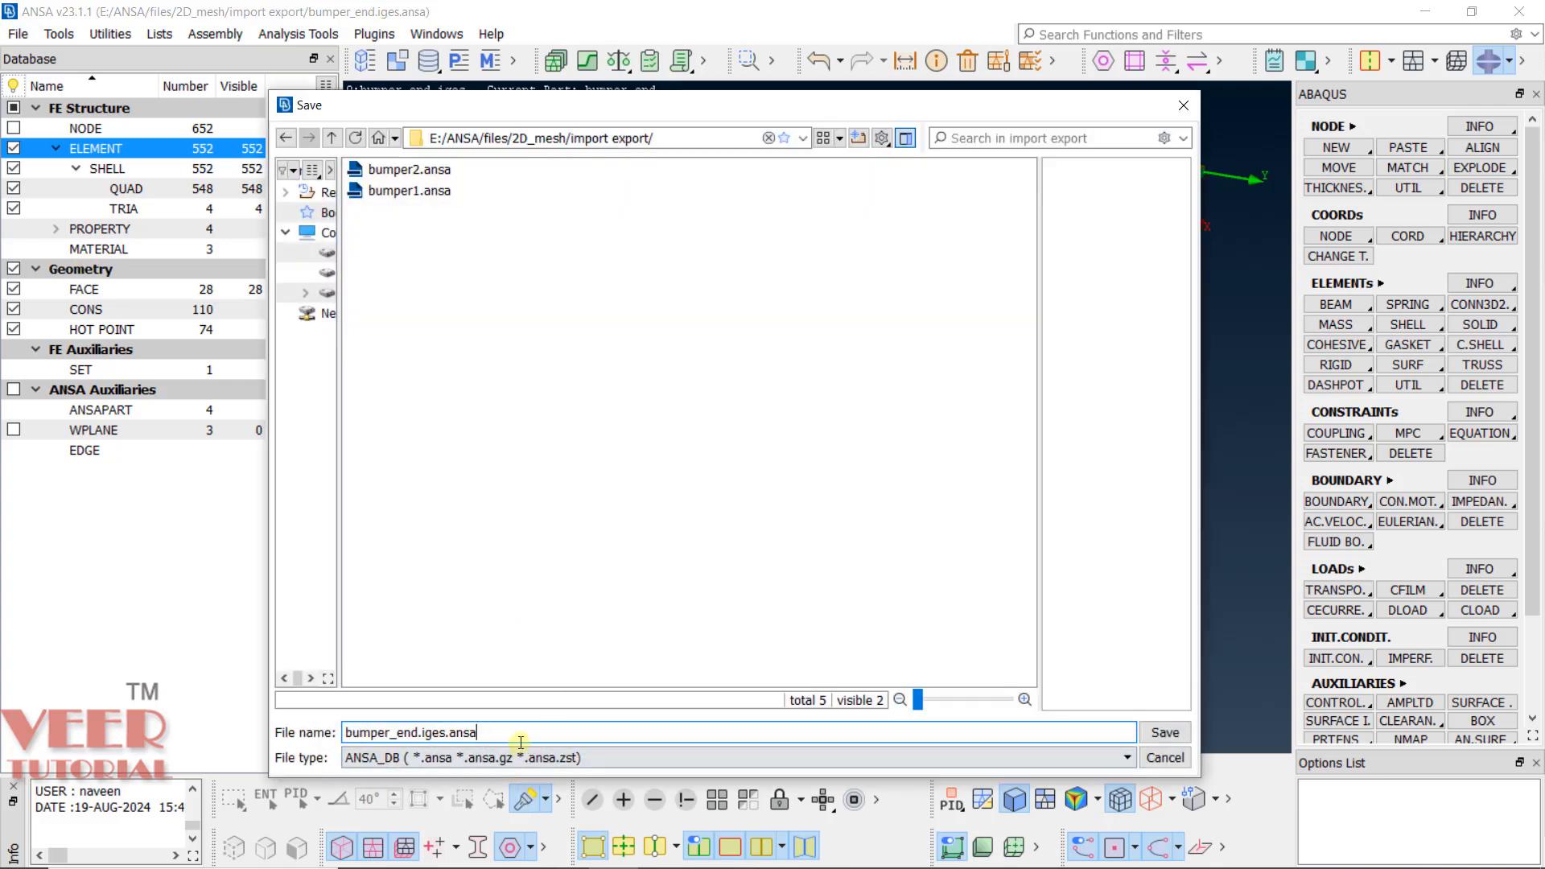
left_click_drag(446, 732, 408, 732)
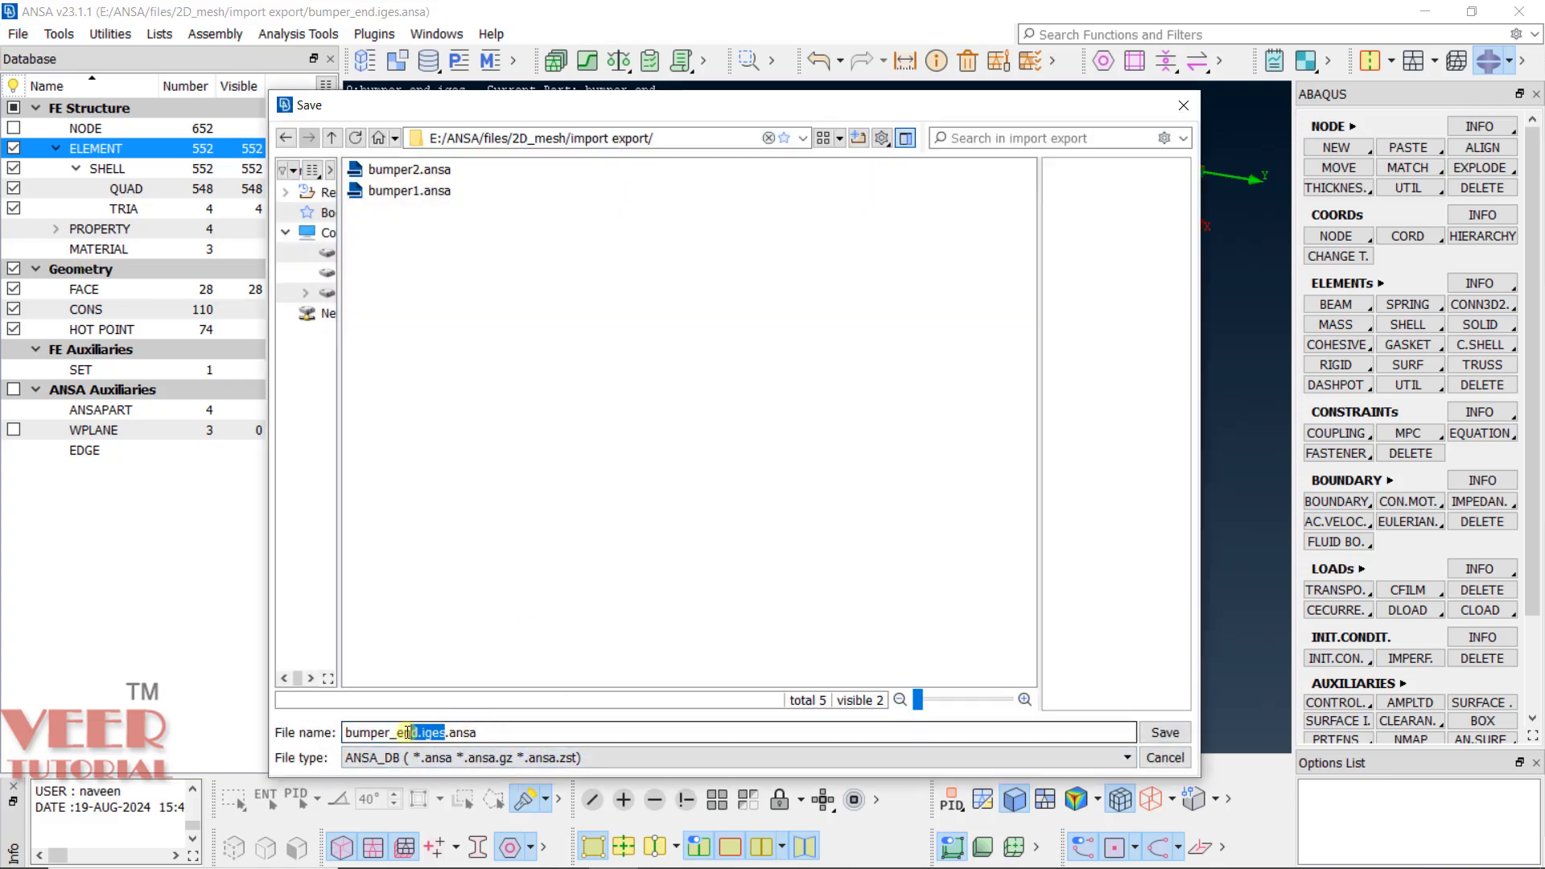
key("BackSpace")
type("final")
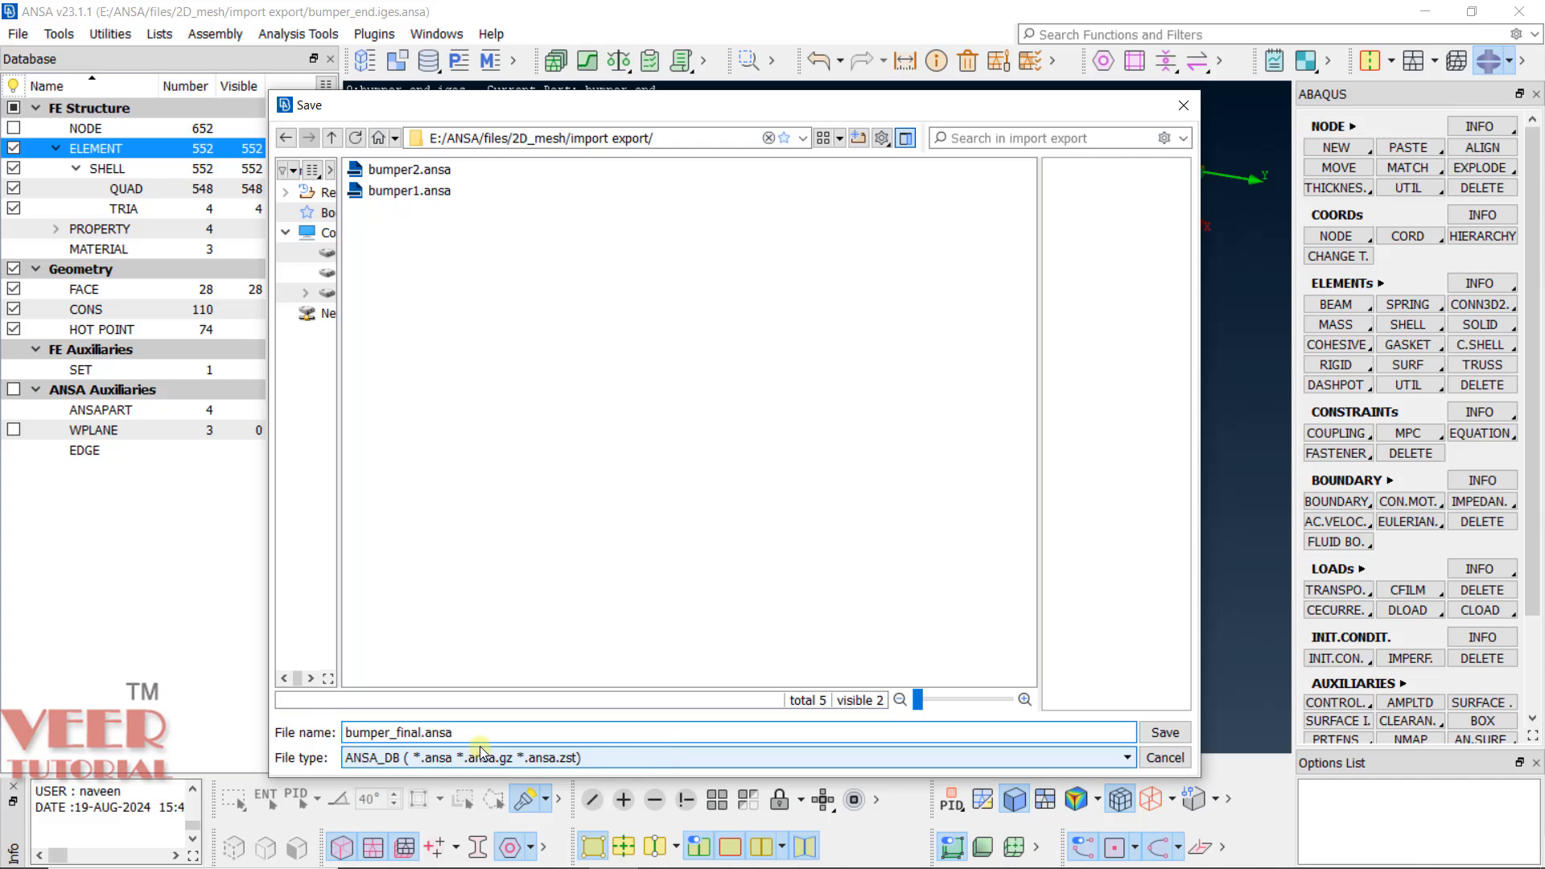
left_click(1186, 736)
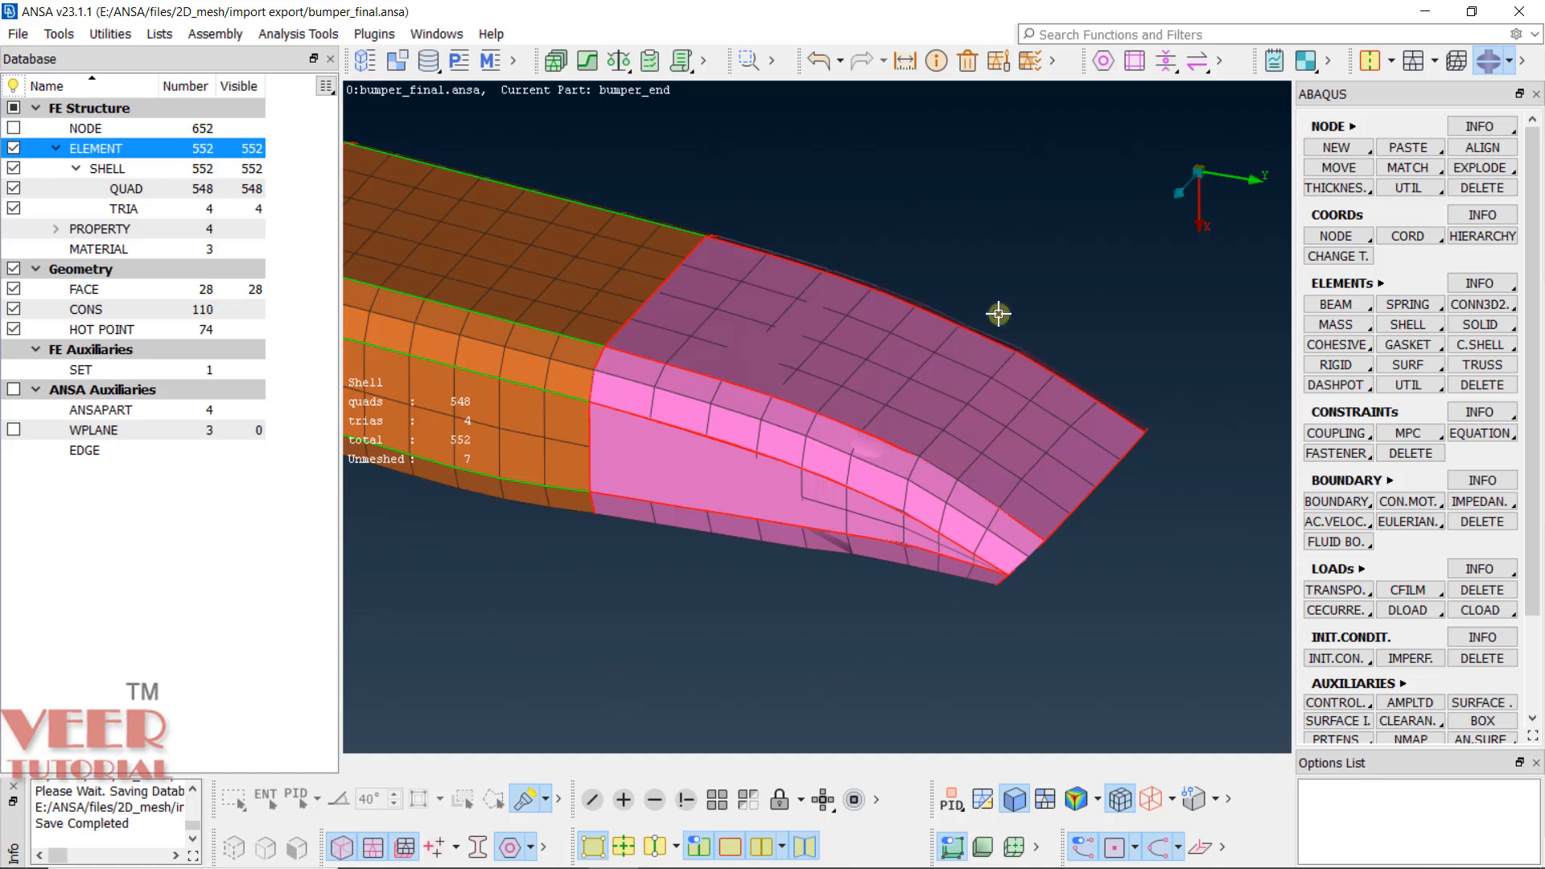
left_click(33, 36)
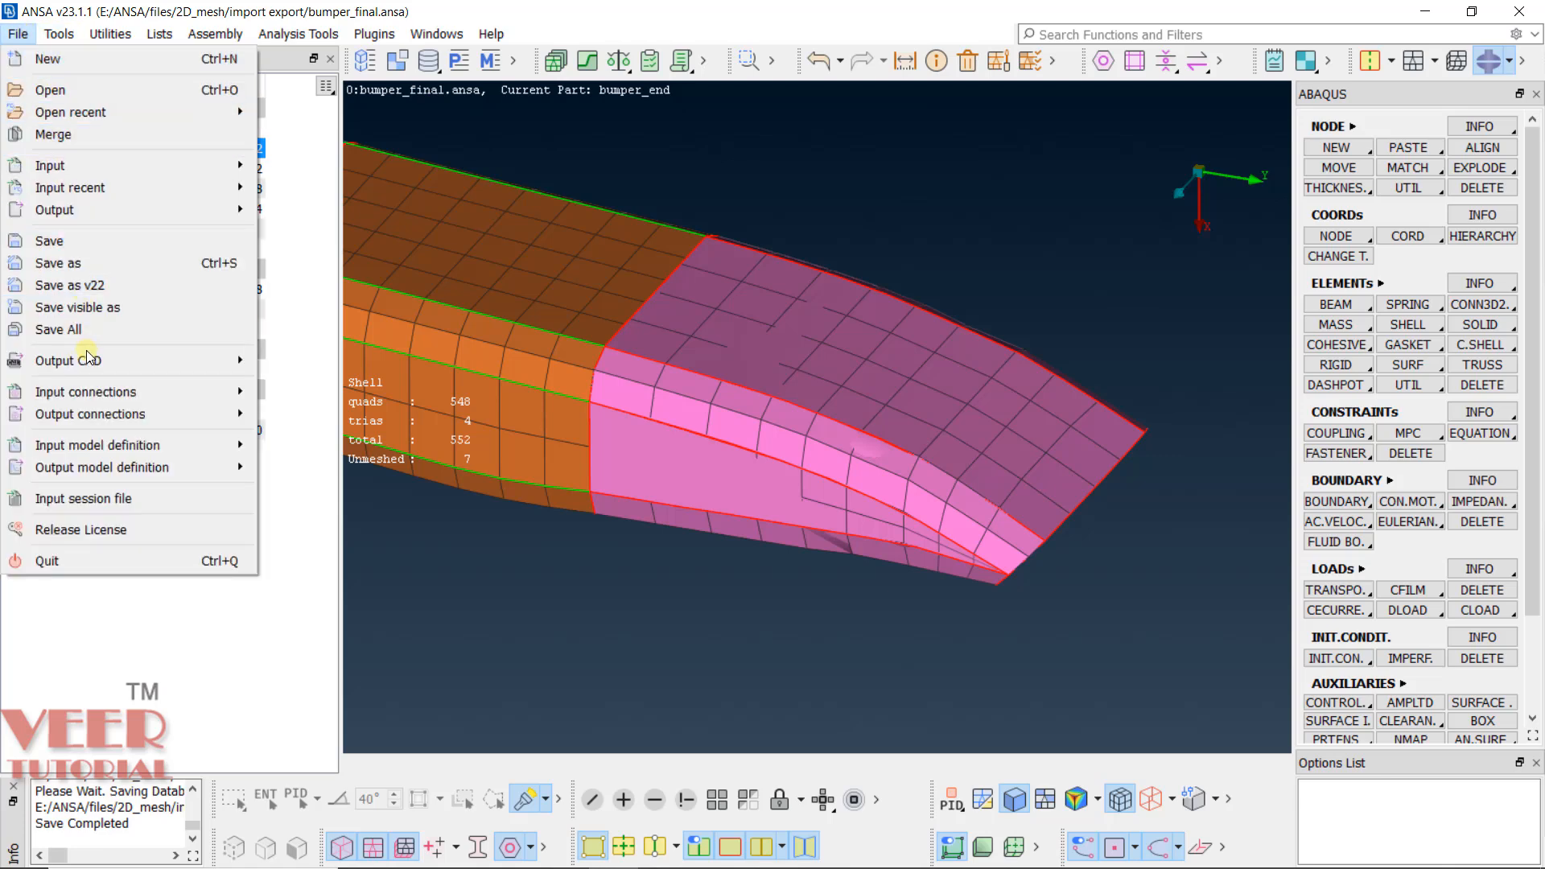
mouse_move(91, 368)
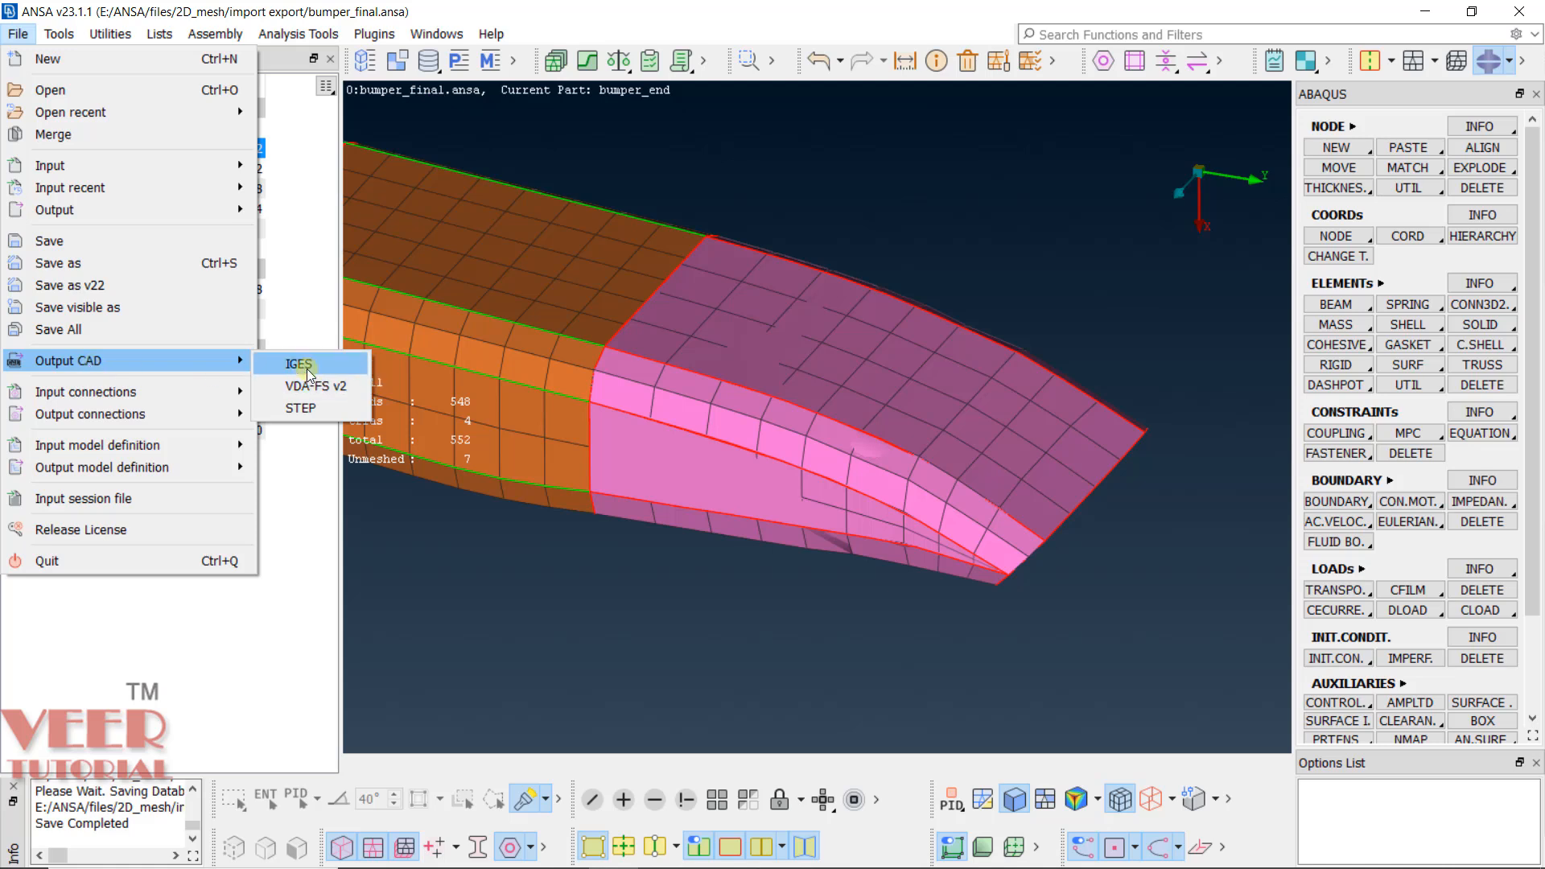
left_click(308, 409)
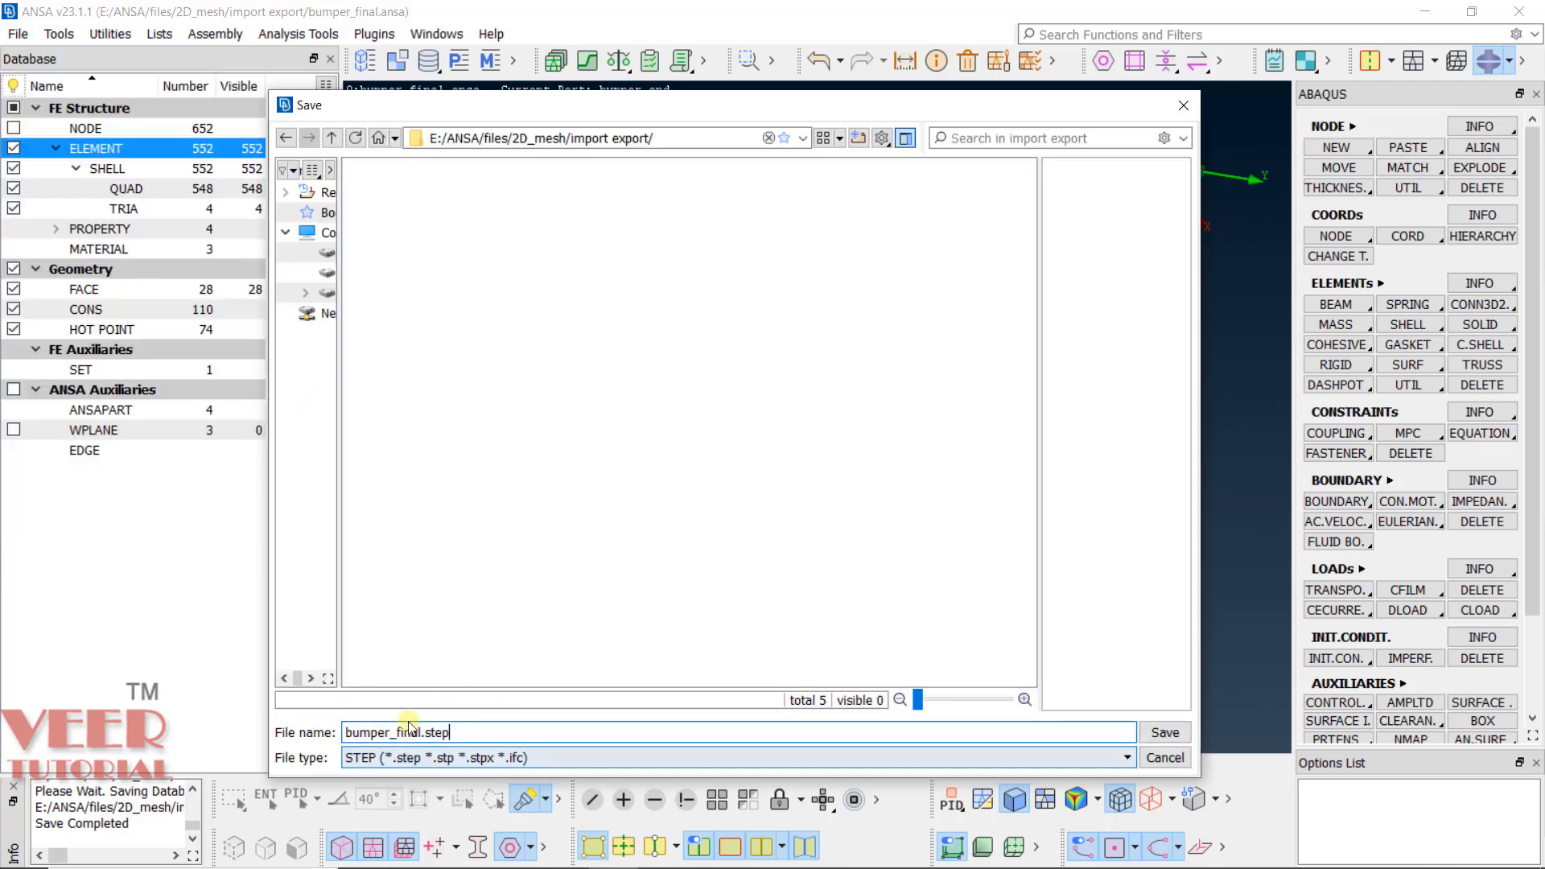
left_click(391, 755)
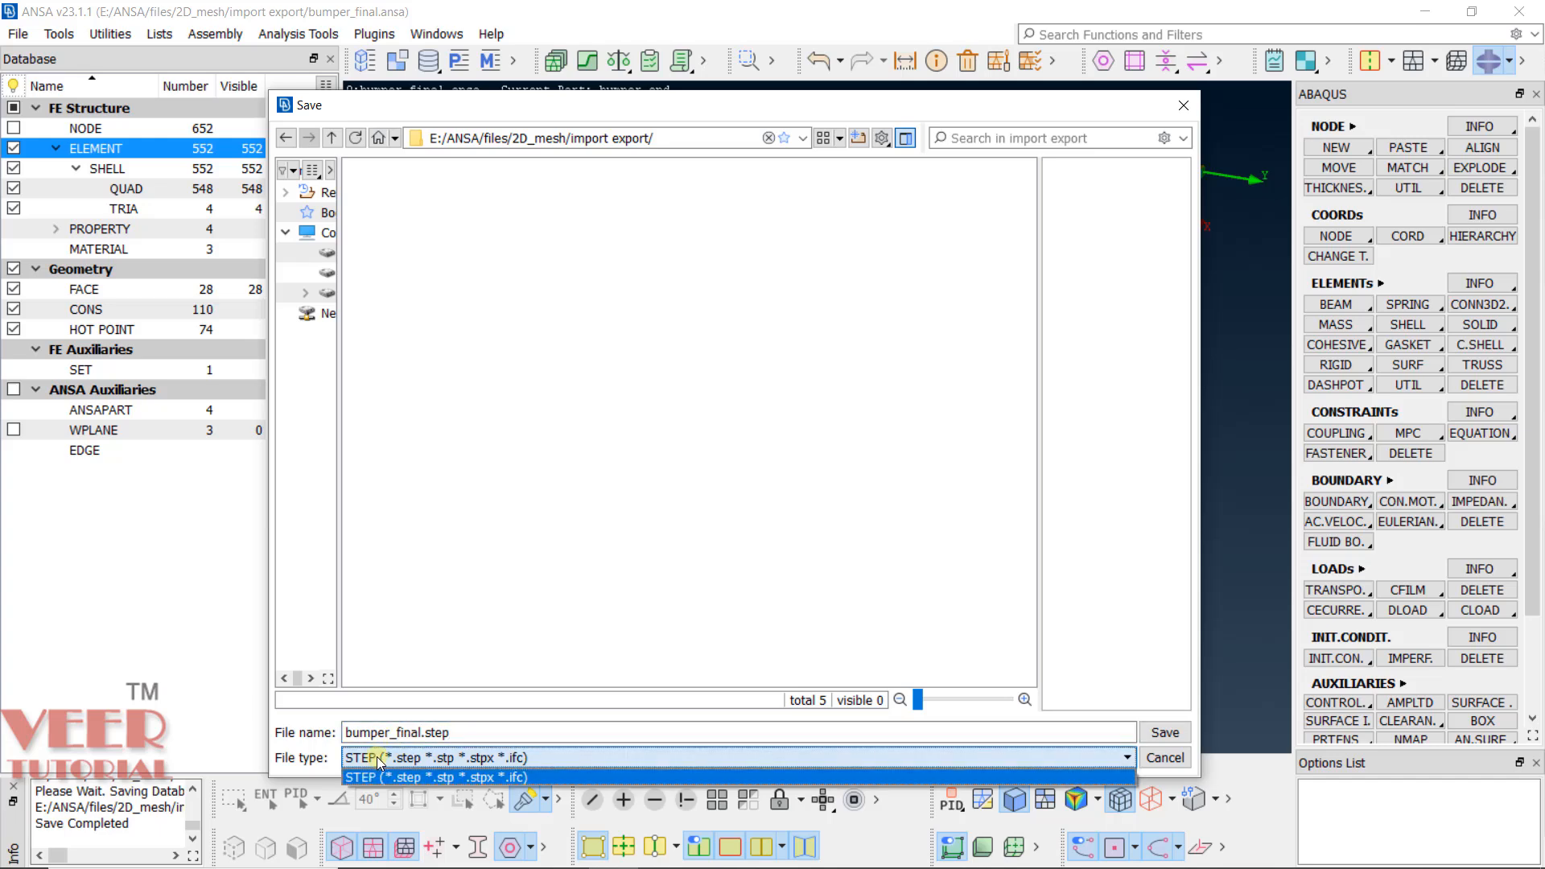
left_click(385, 757)
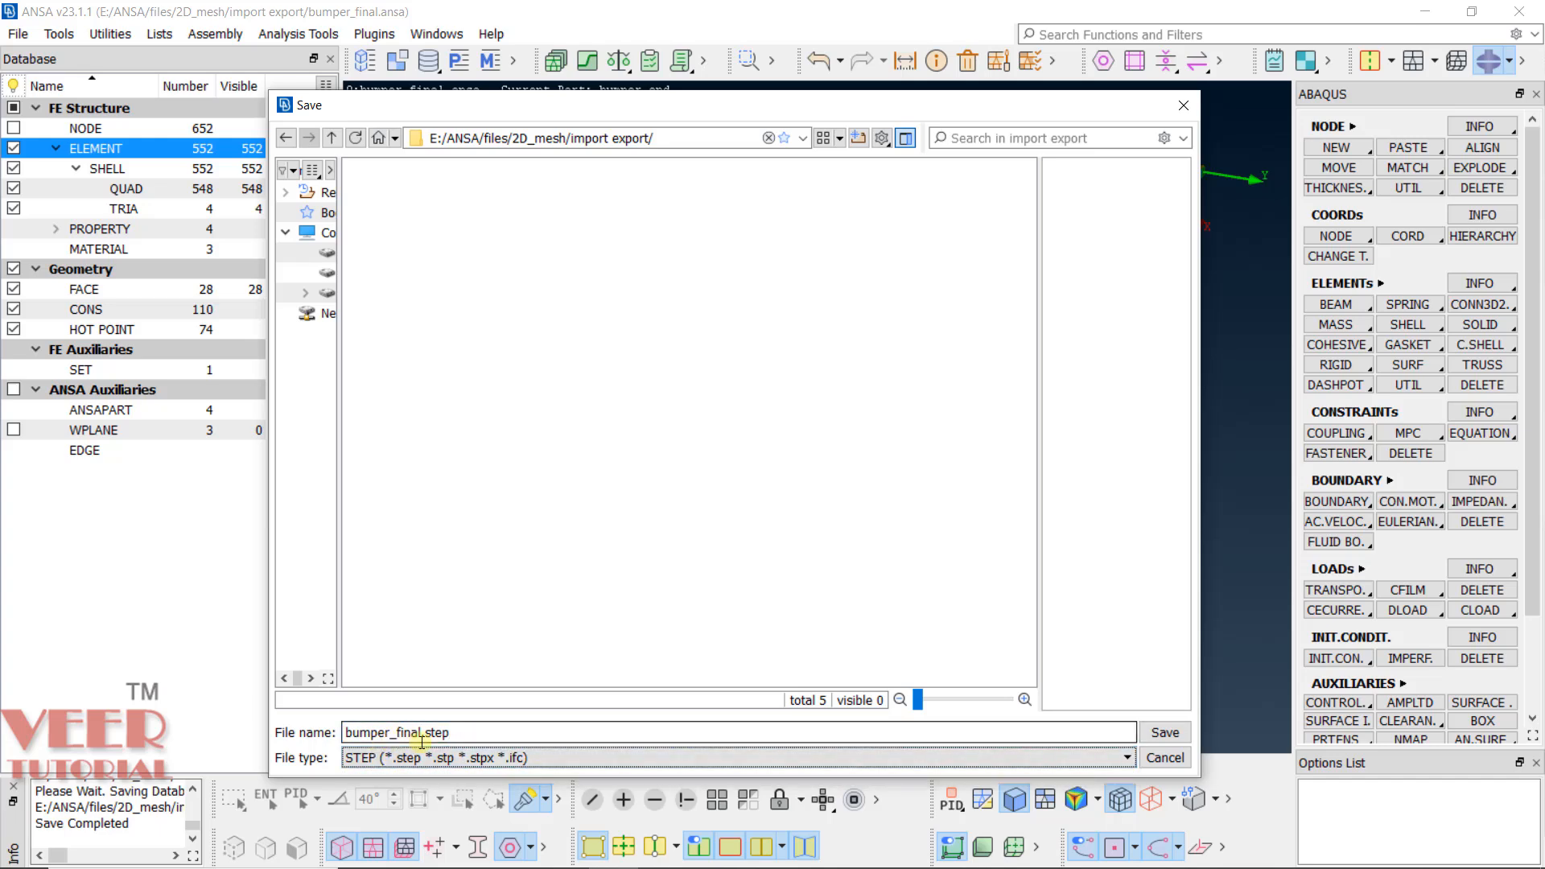
left_click(1164, 758)
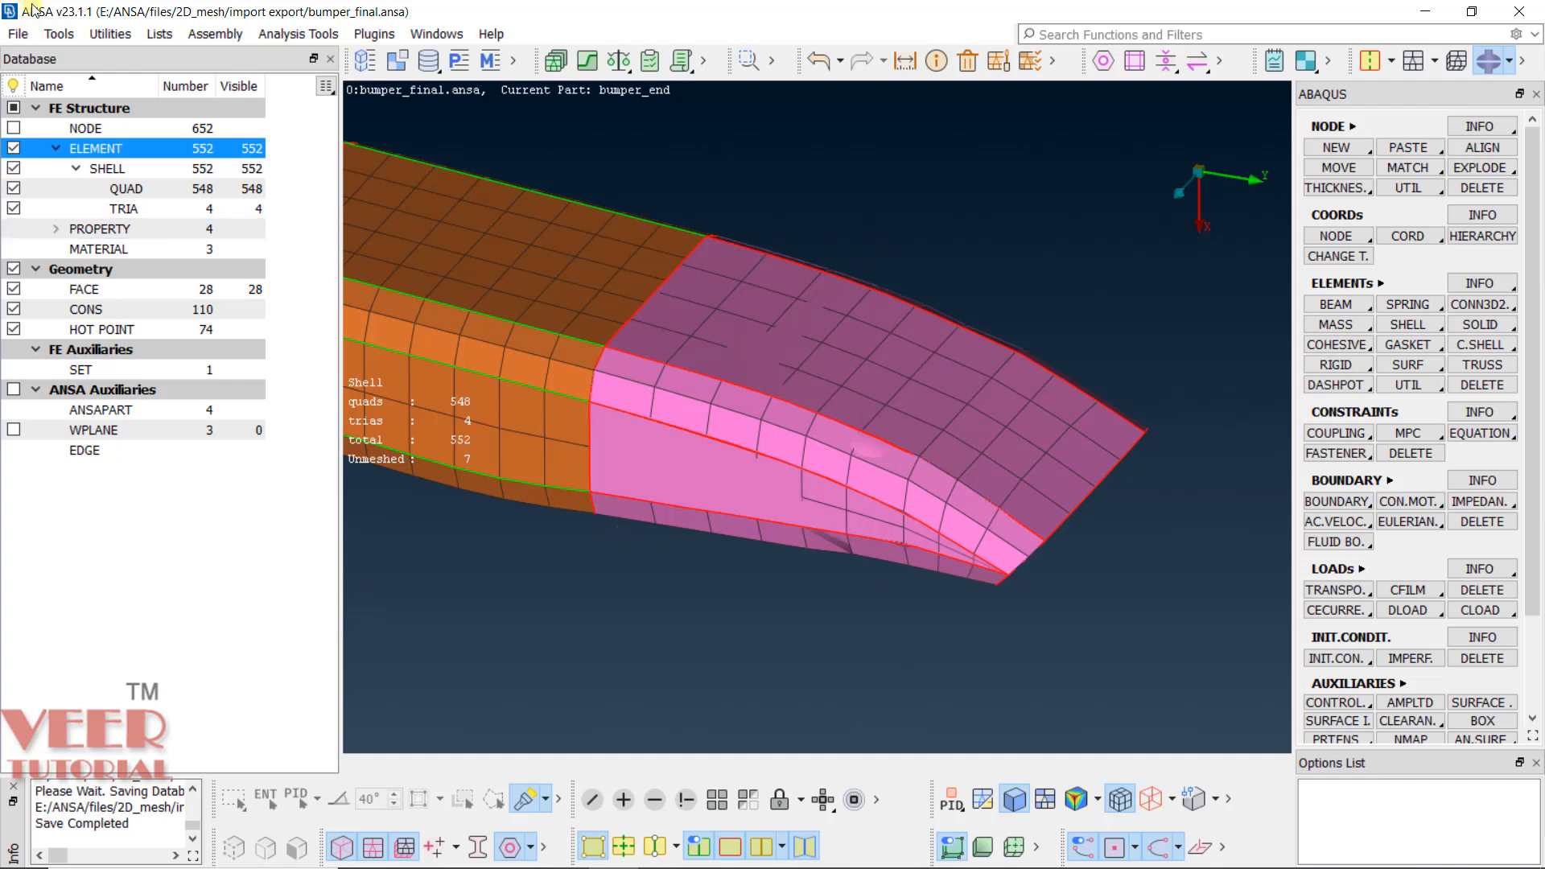
Start an ABAQUS output of the mesh to the file bumper_final.inp in the import export folder.
left_click(19, 34)
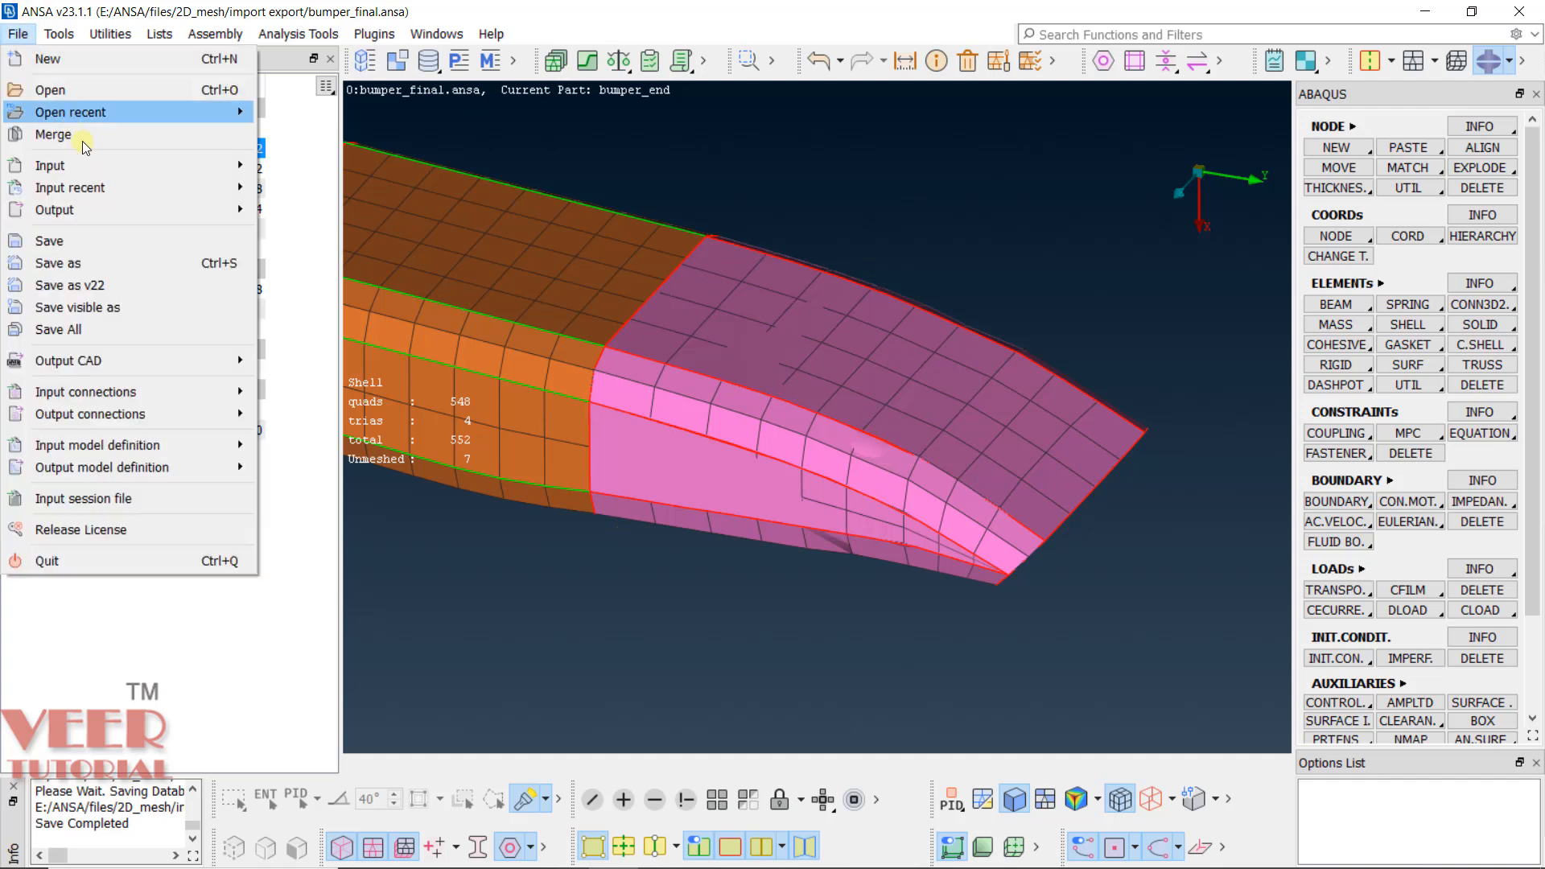
mouse_move(107, 216)
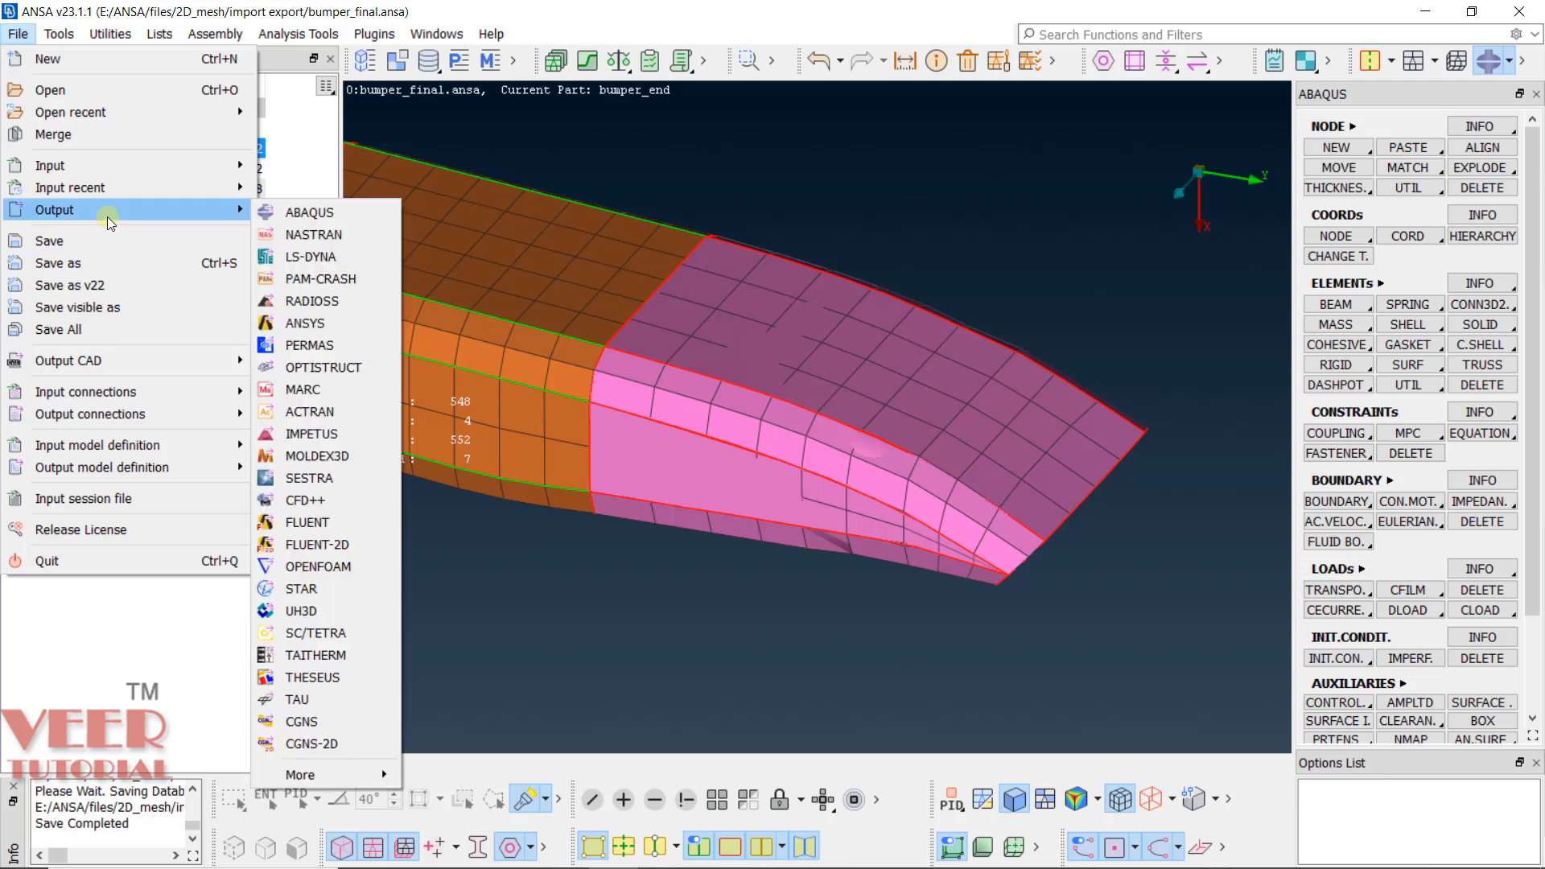
left_click(330, 219)
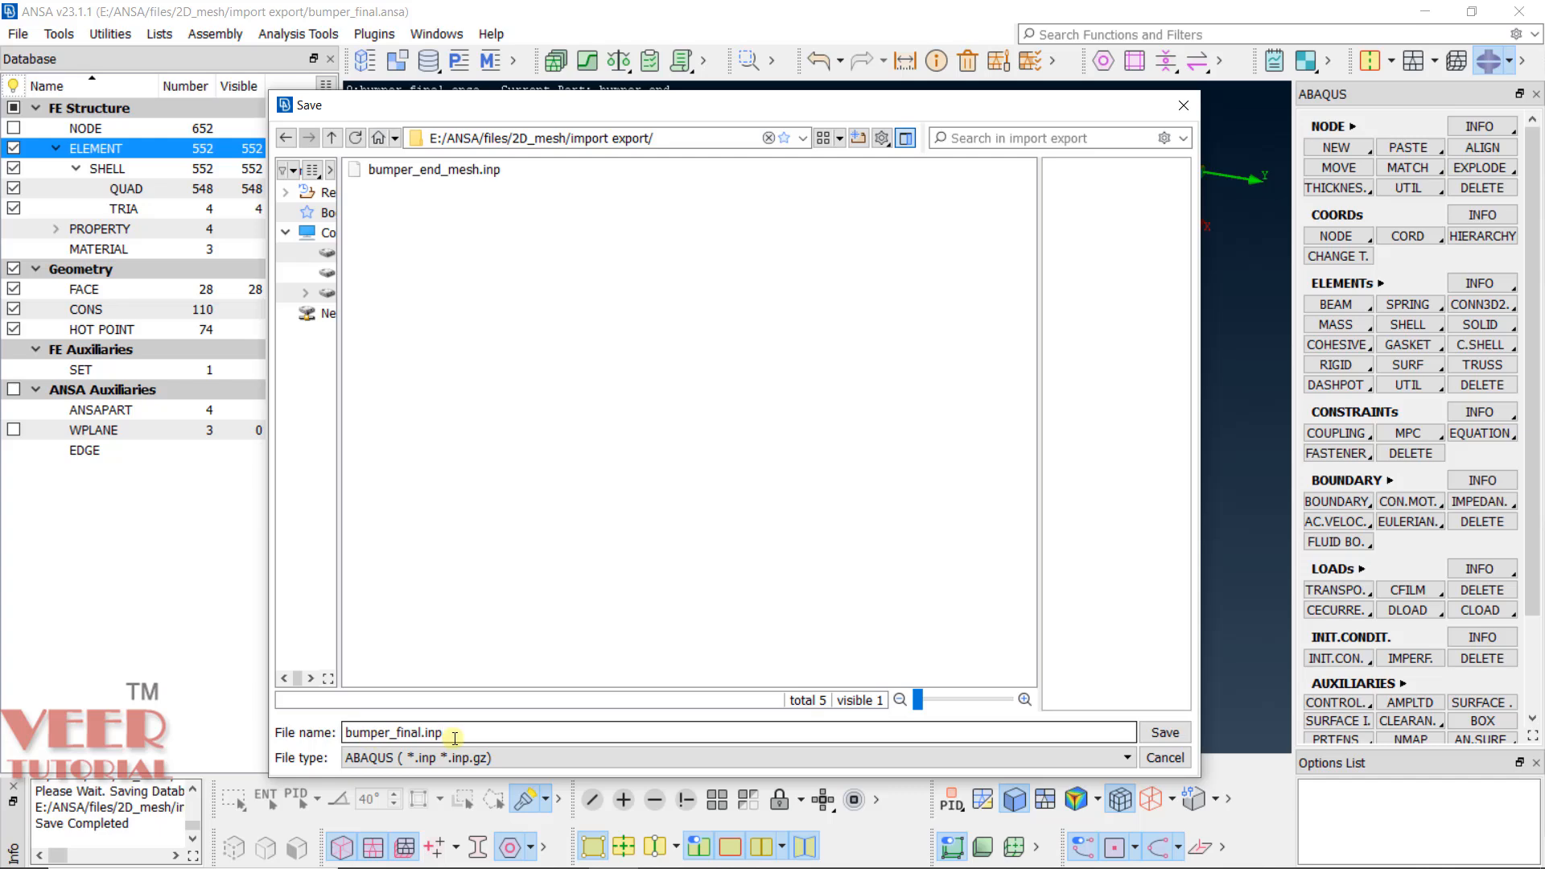
left_click(1153, 739)
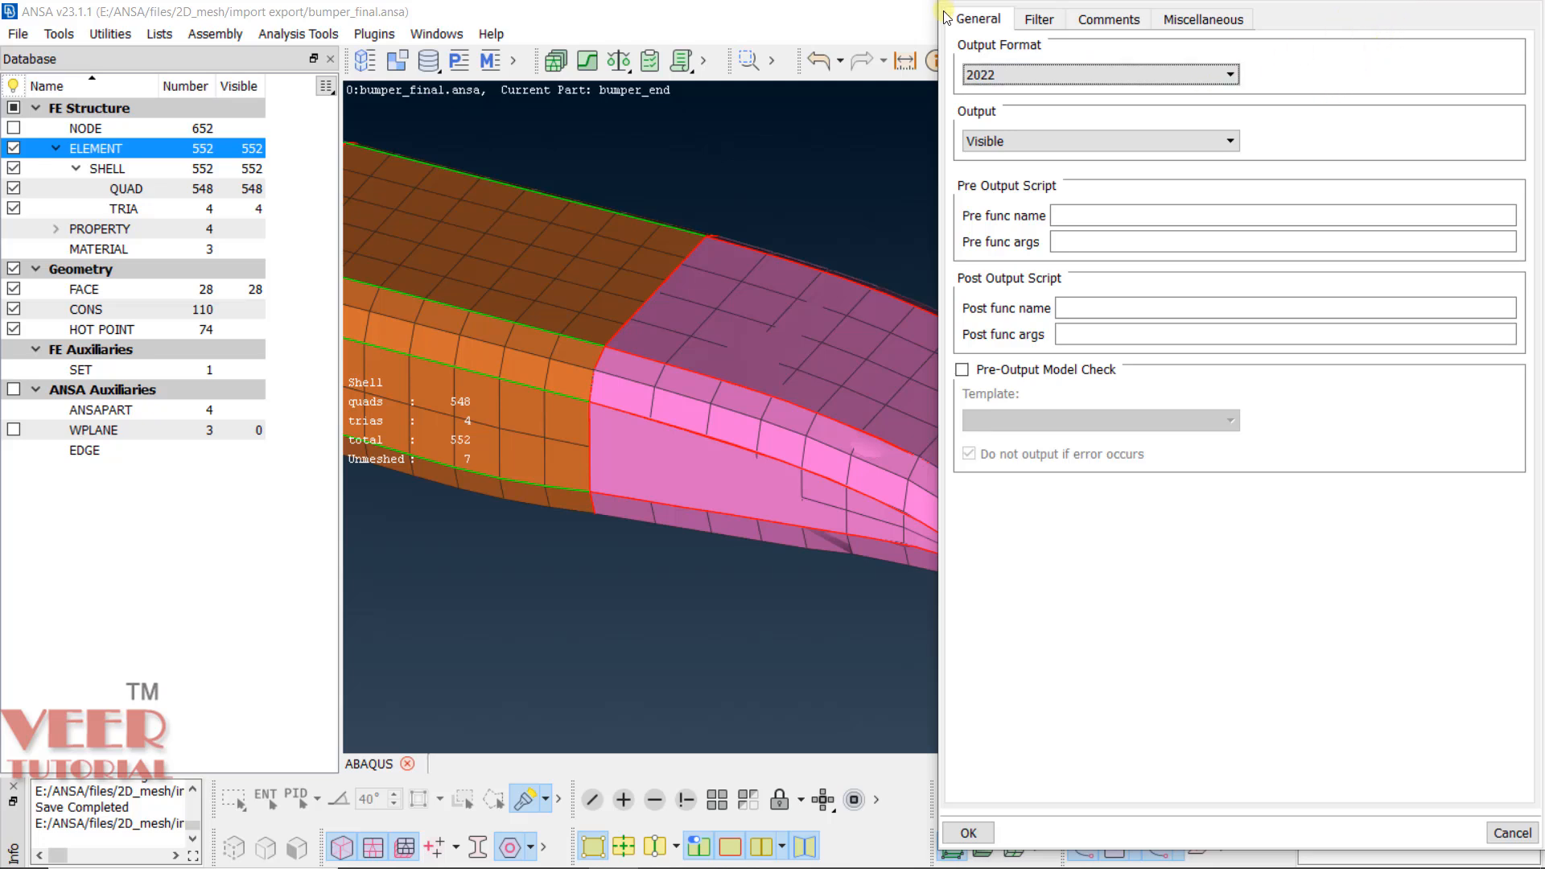
Set the ABAQUS output format to 2022 and the output scope to Model, and write the file.
left_click(1155, 72)
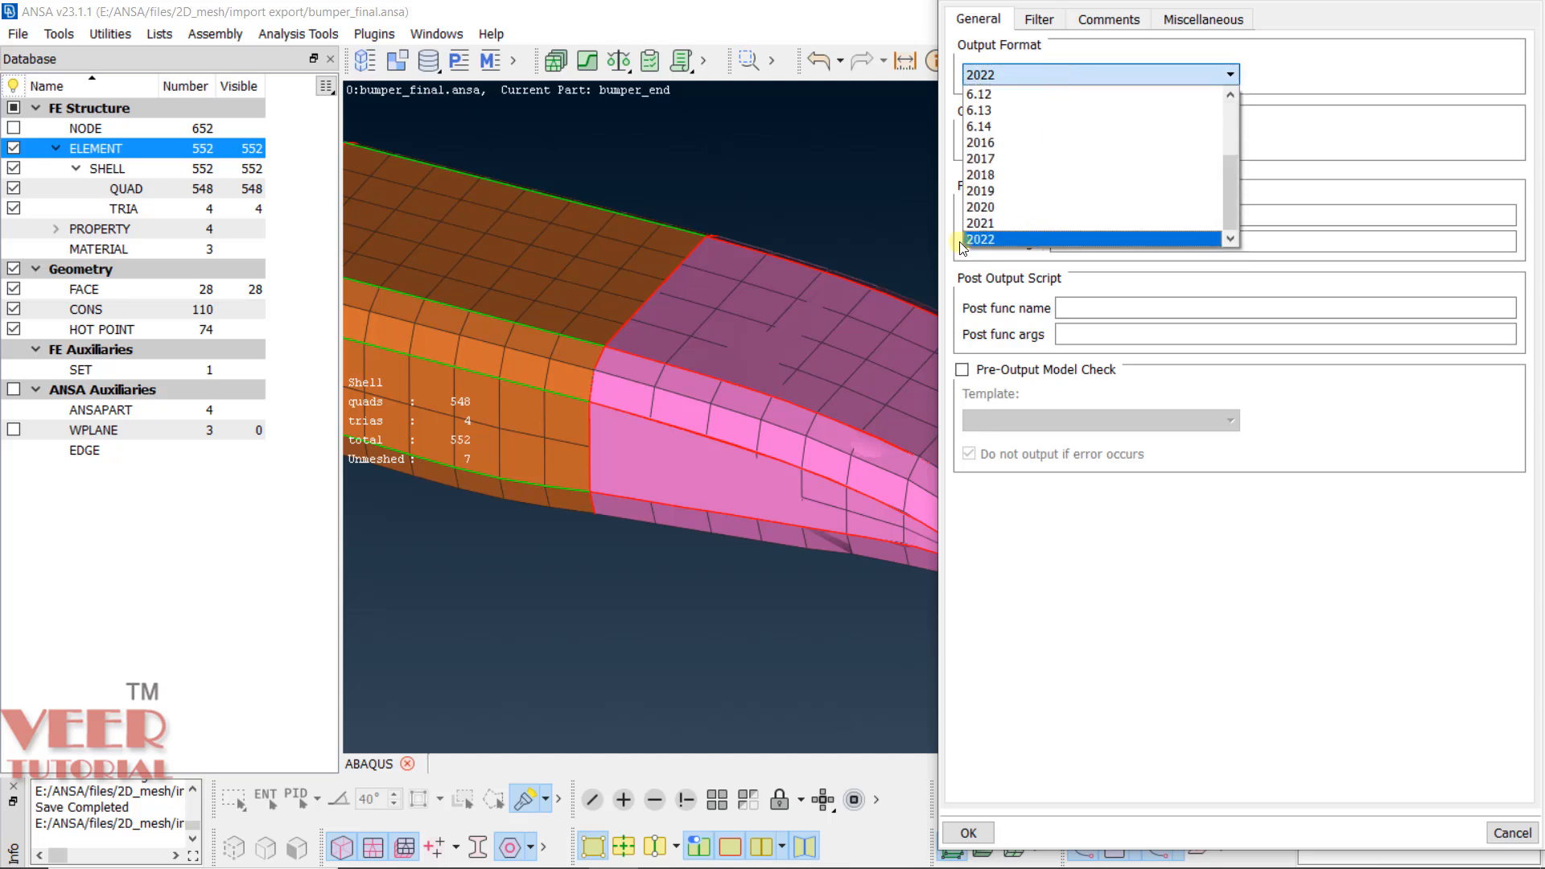
left_click(1001, 239)
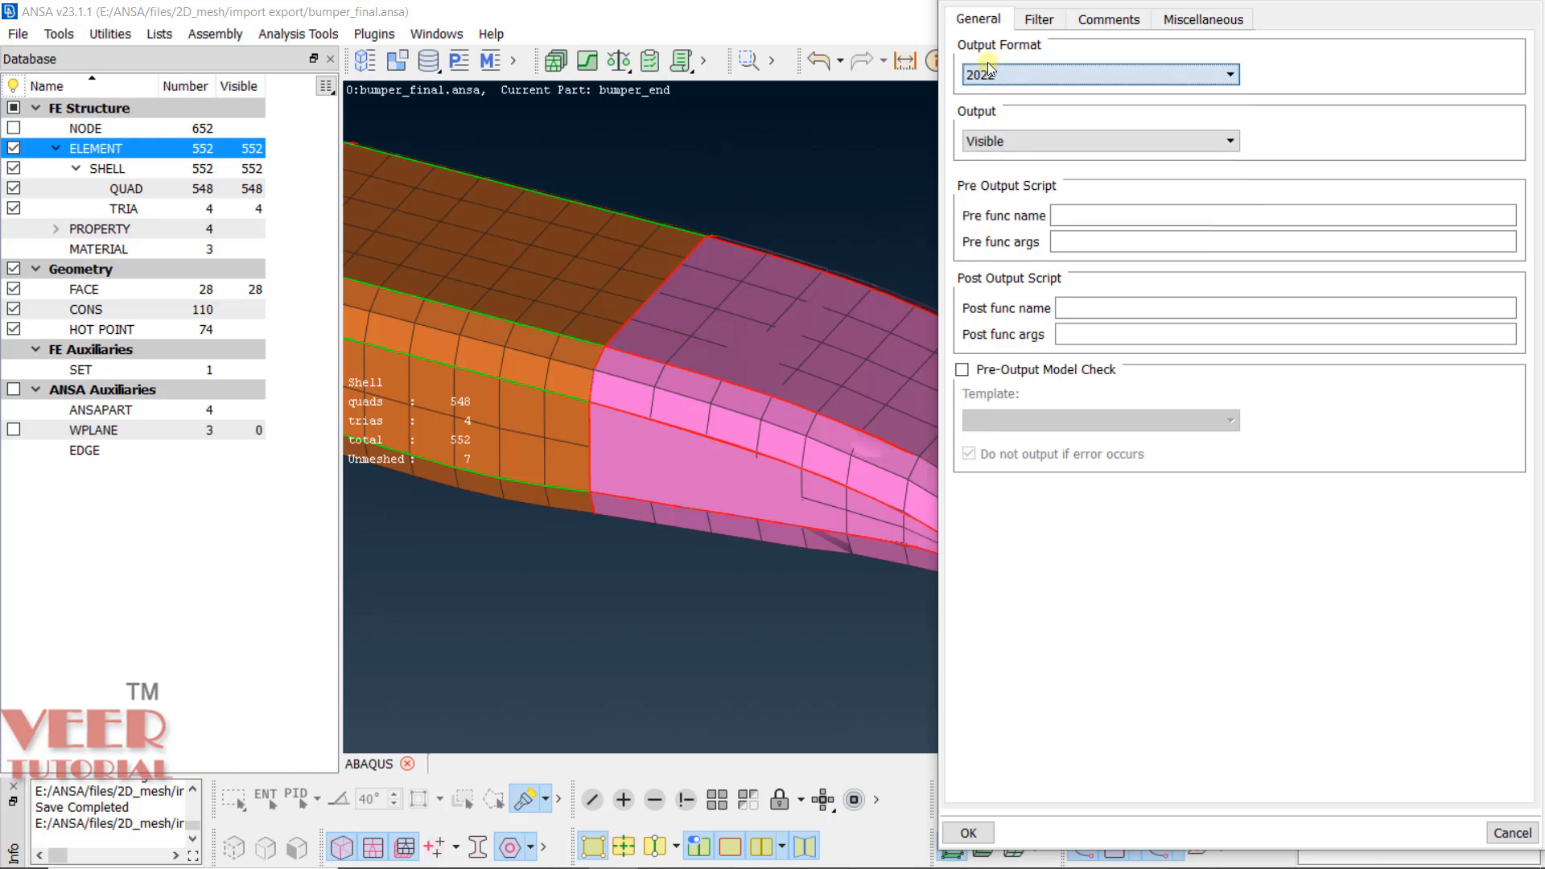
left_click(1010, 140)
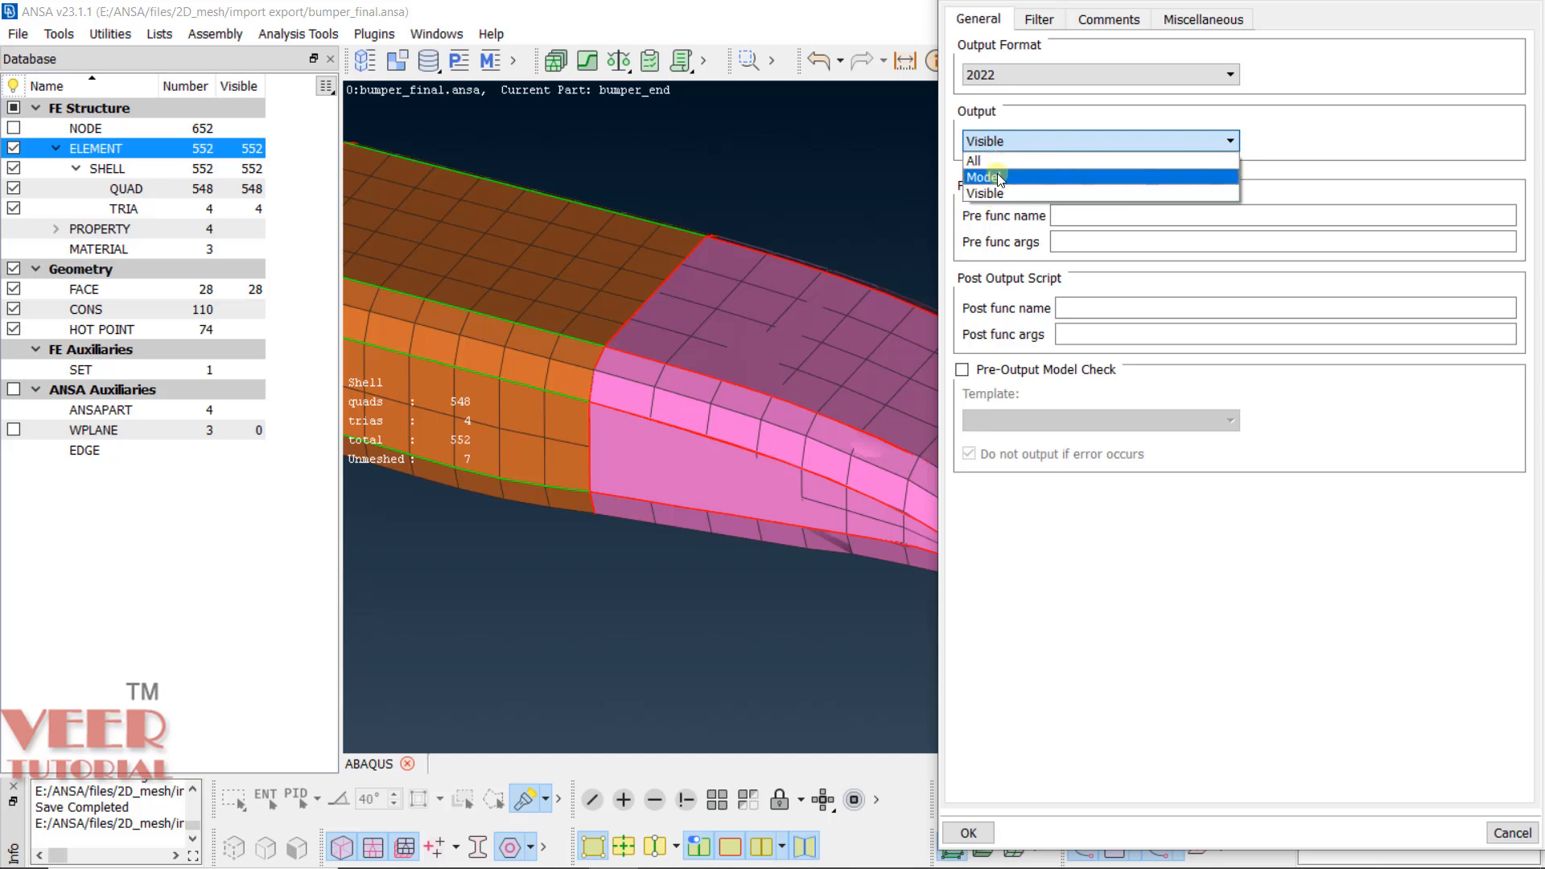
left_click(1000, 177)
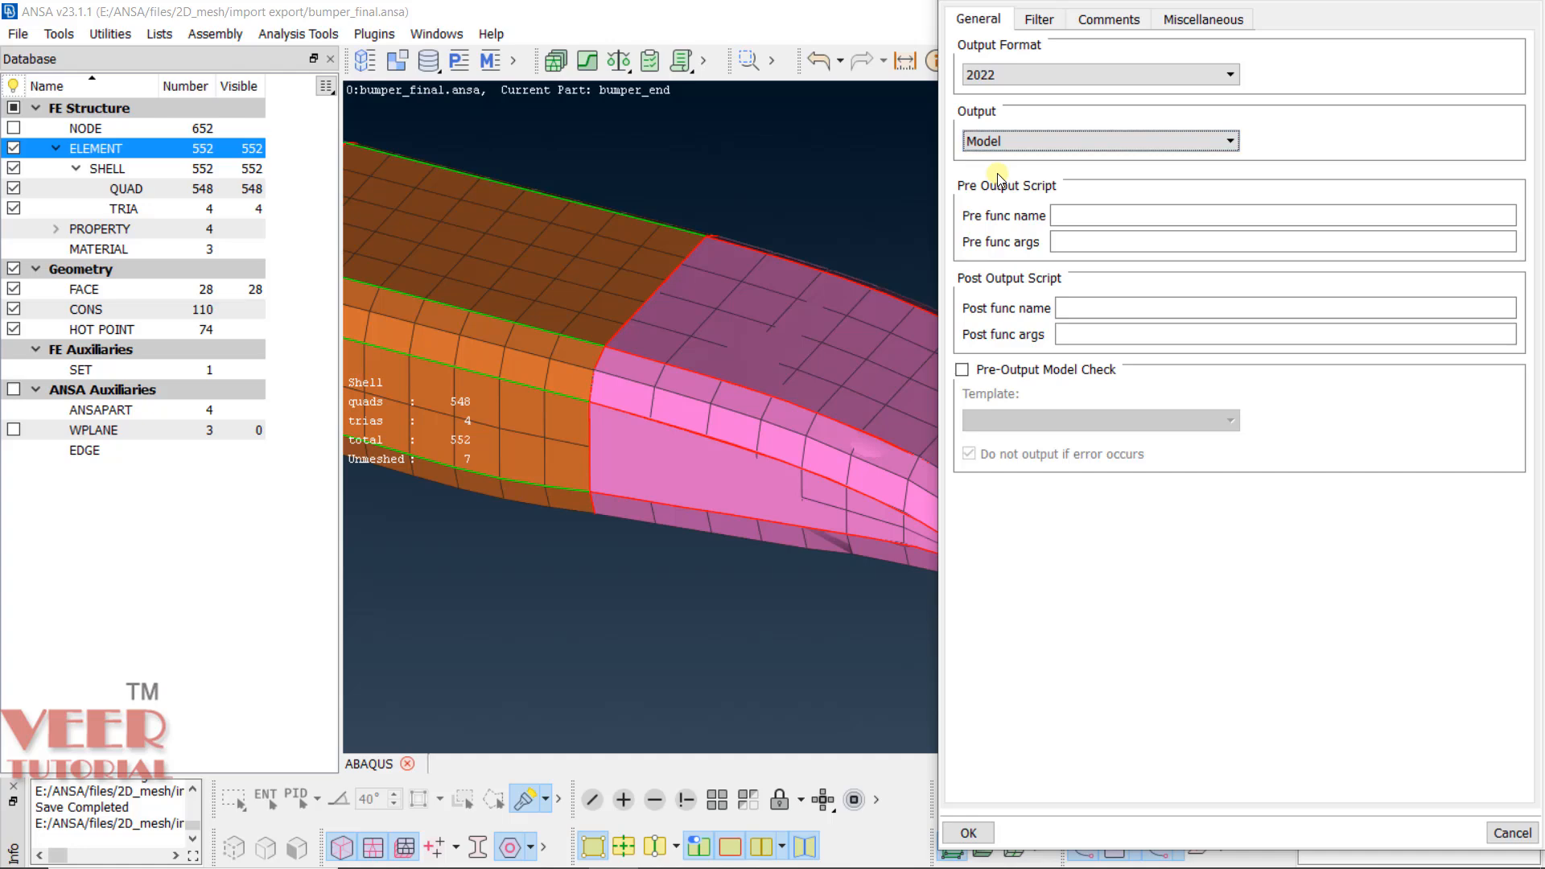
left_click(969, 831)
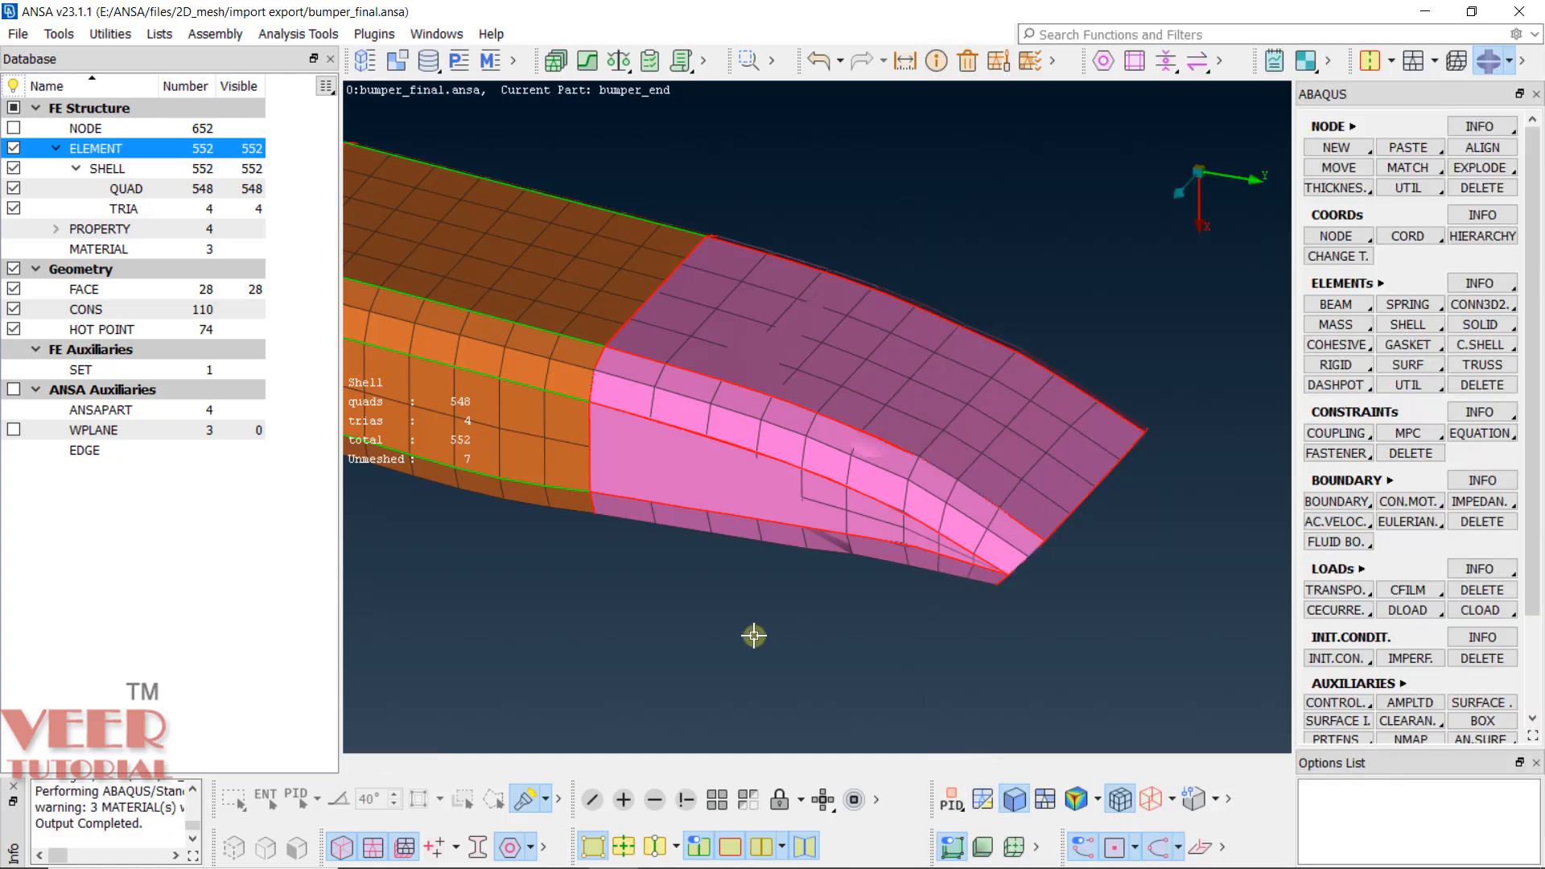
Switch to File Explorer, check the bumper_final database and INP files in the import export folder, and return to ANSA.
key("alt+Tab")
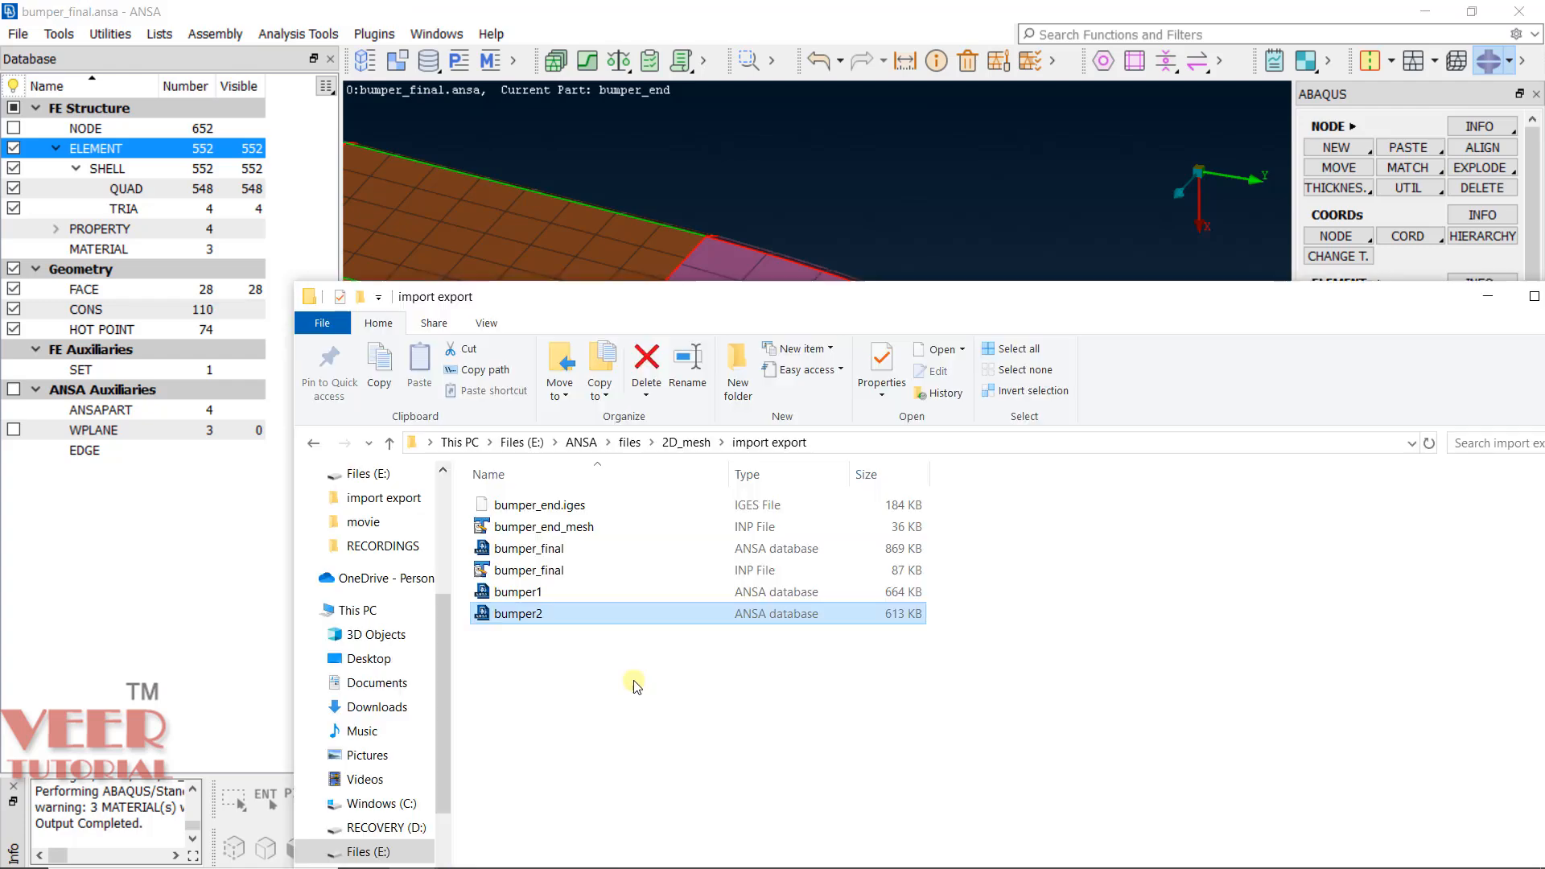
left_click(631, 681)
left_click(530, 571)
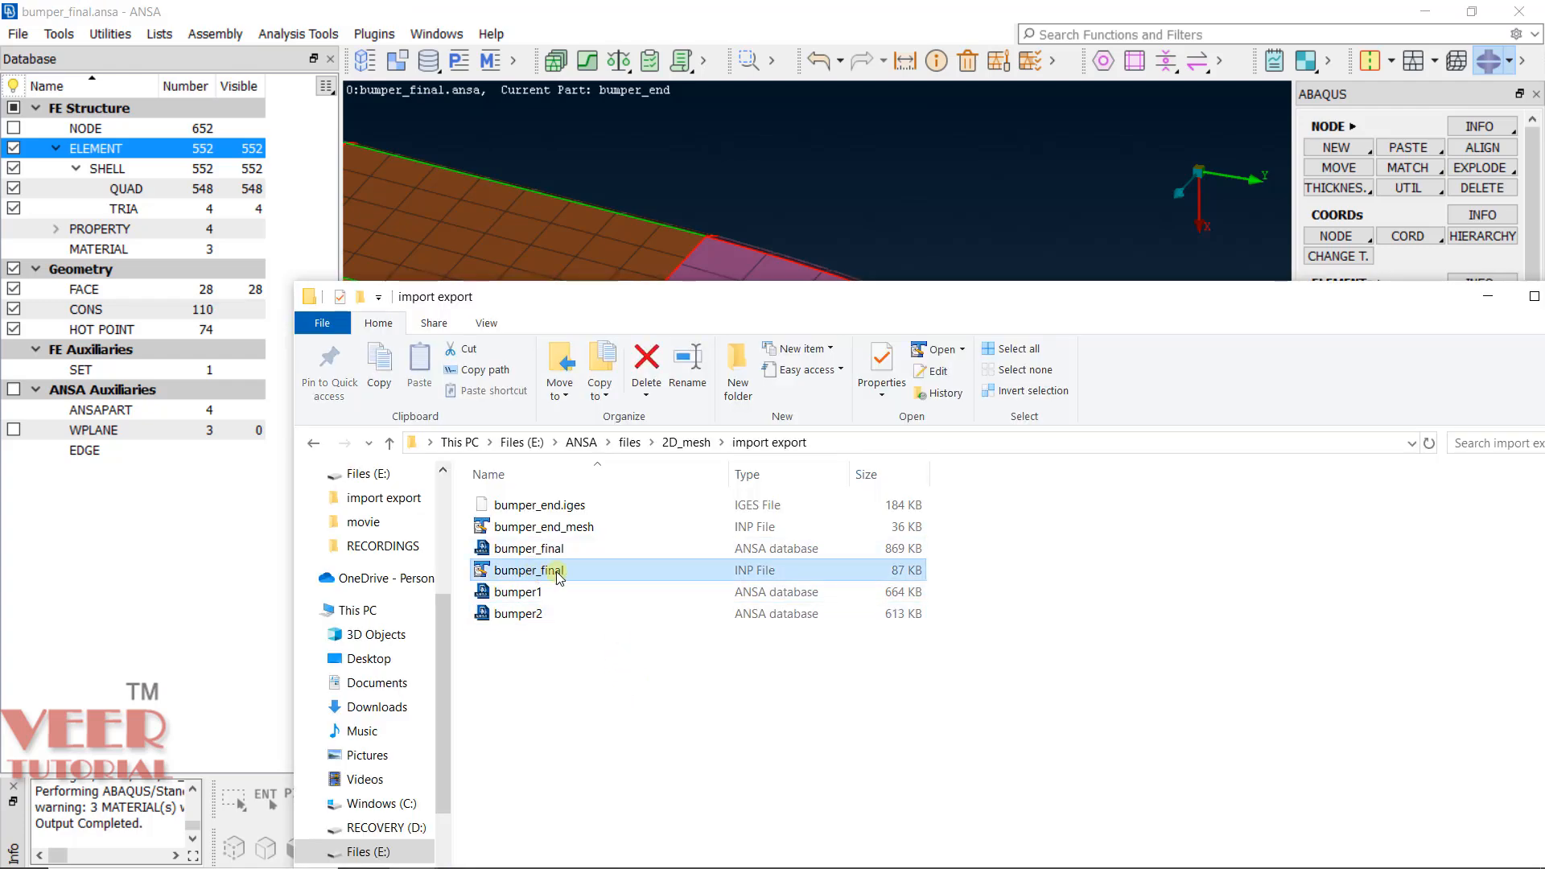
left_click(762, 551)
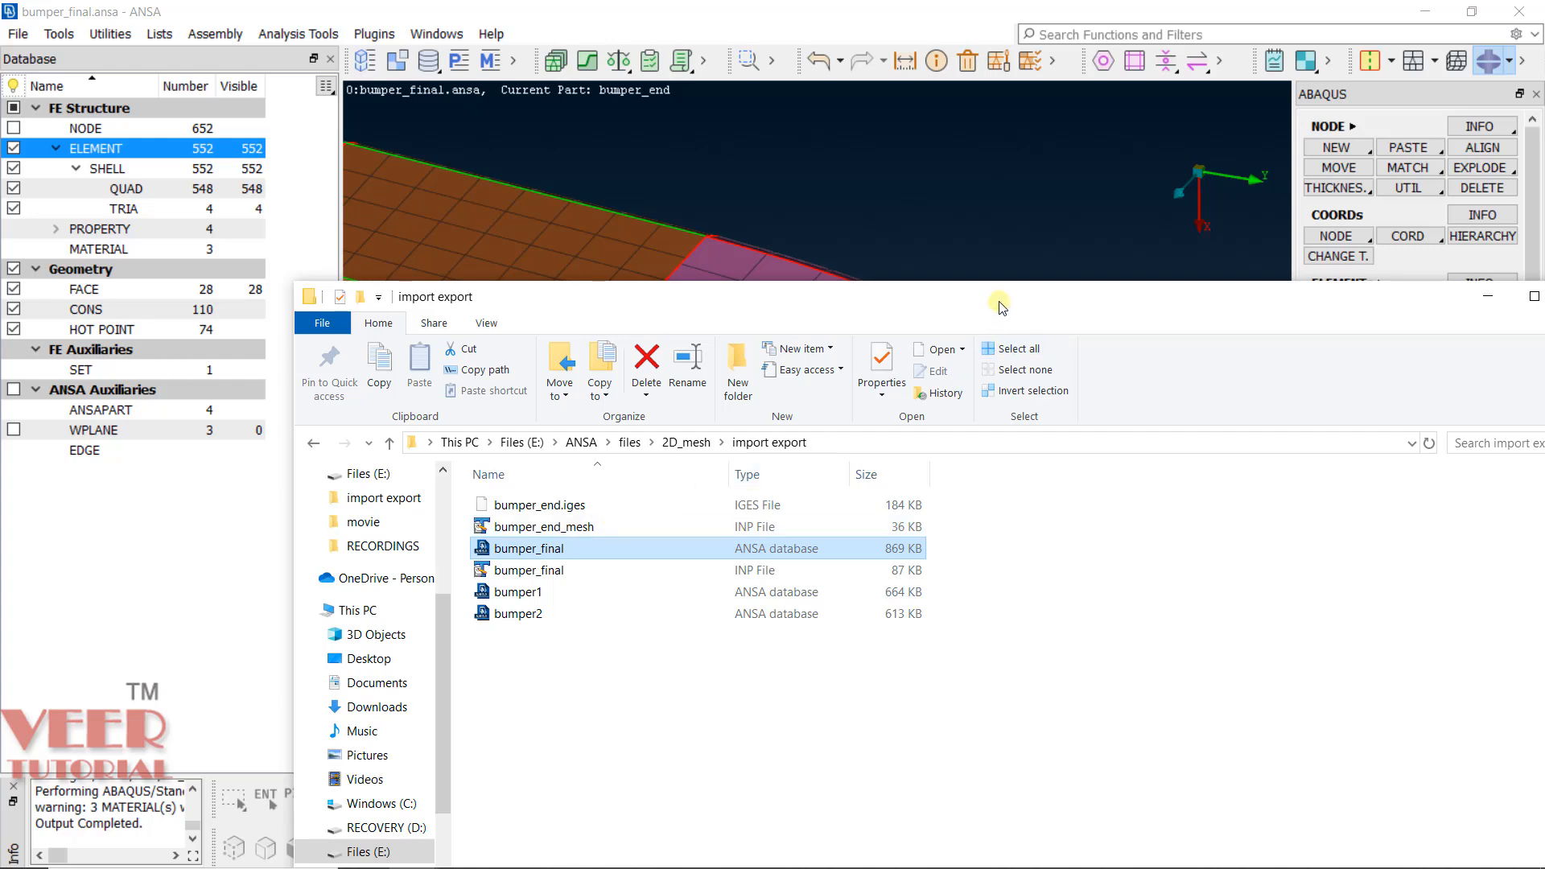
left_click_drag(998, 298, 794, 295)
left_click(1281, 278)
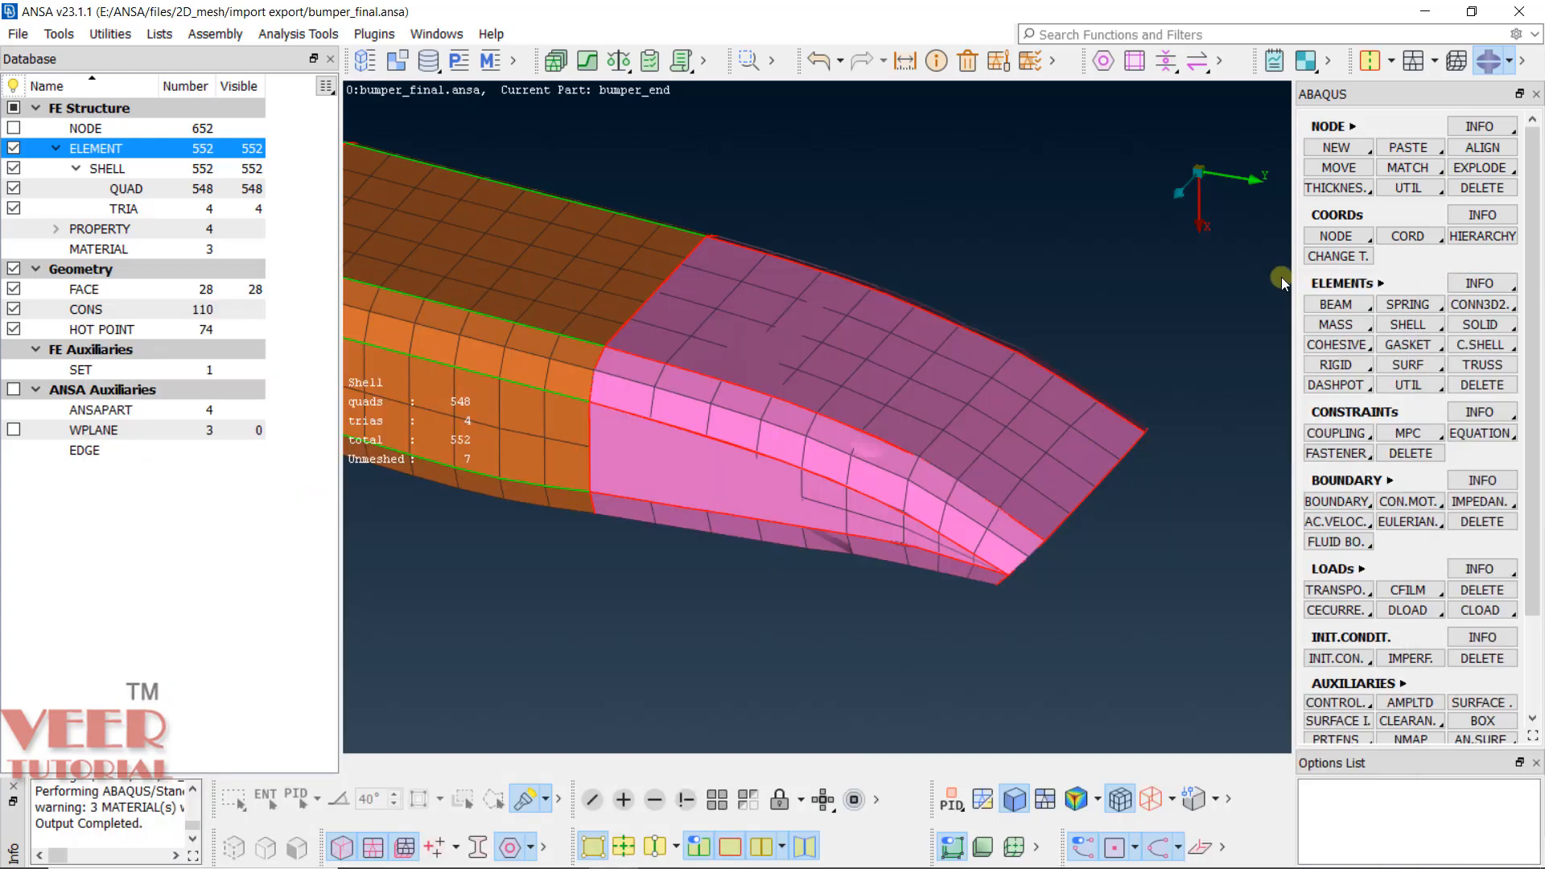